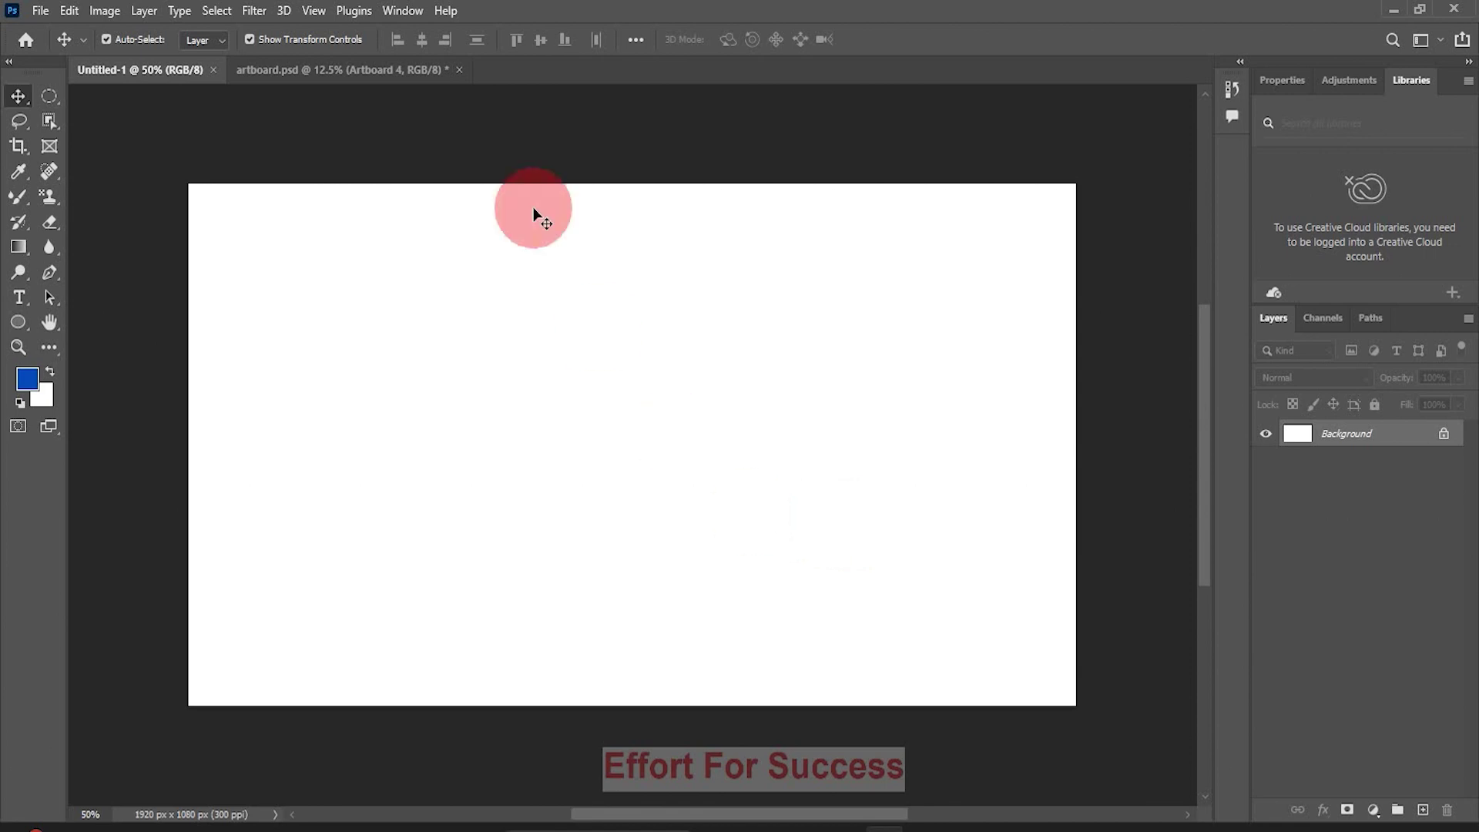
Step: Close artboard.psd after viewing its four artboards, discarding the unsaved changes
left_click(376, 77)
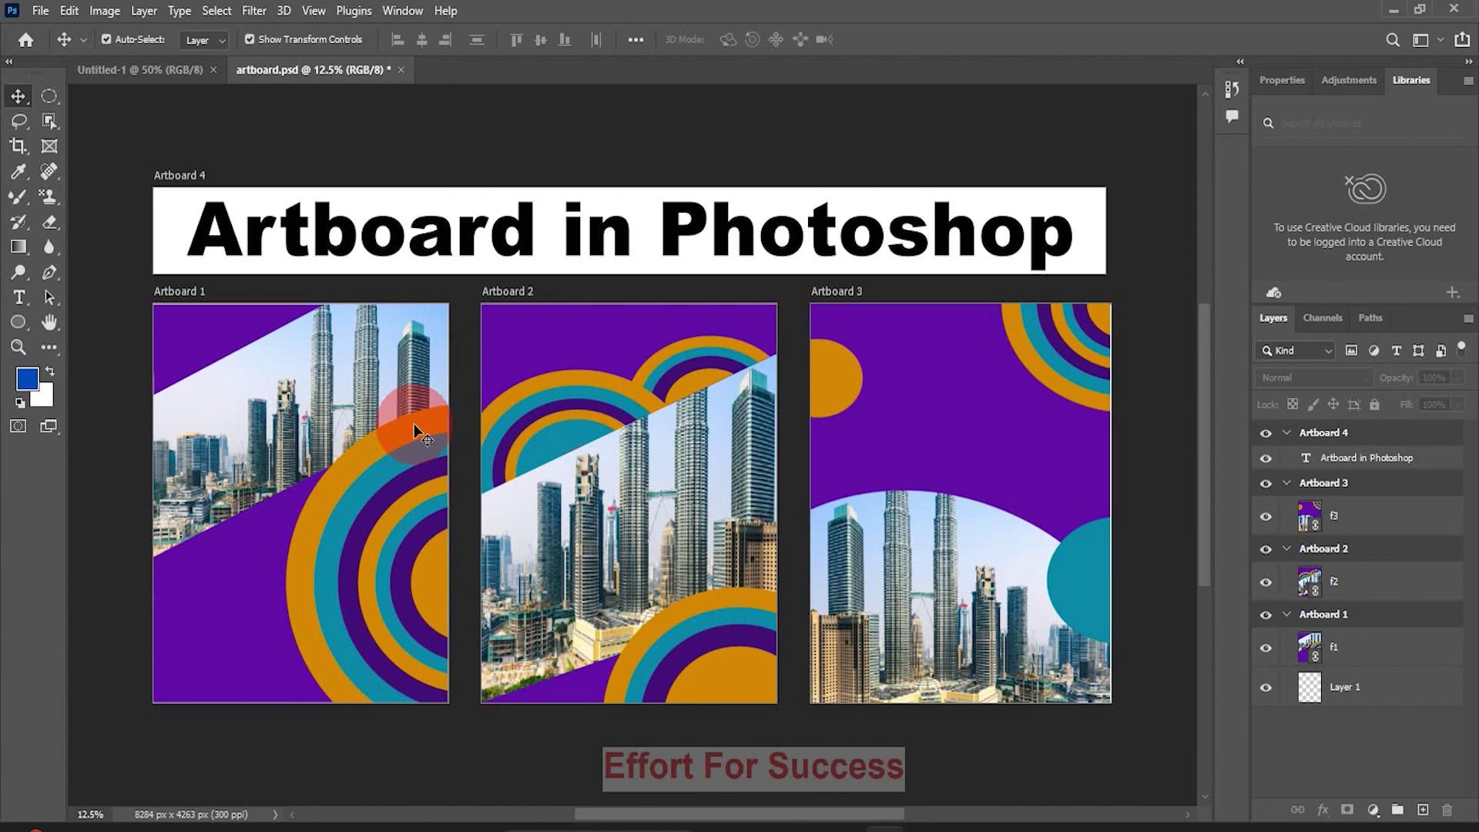
left_click(401, 70)
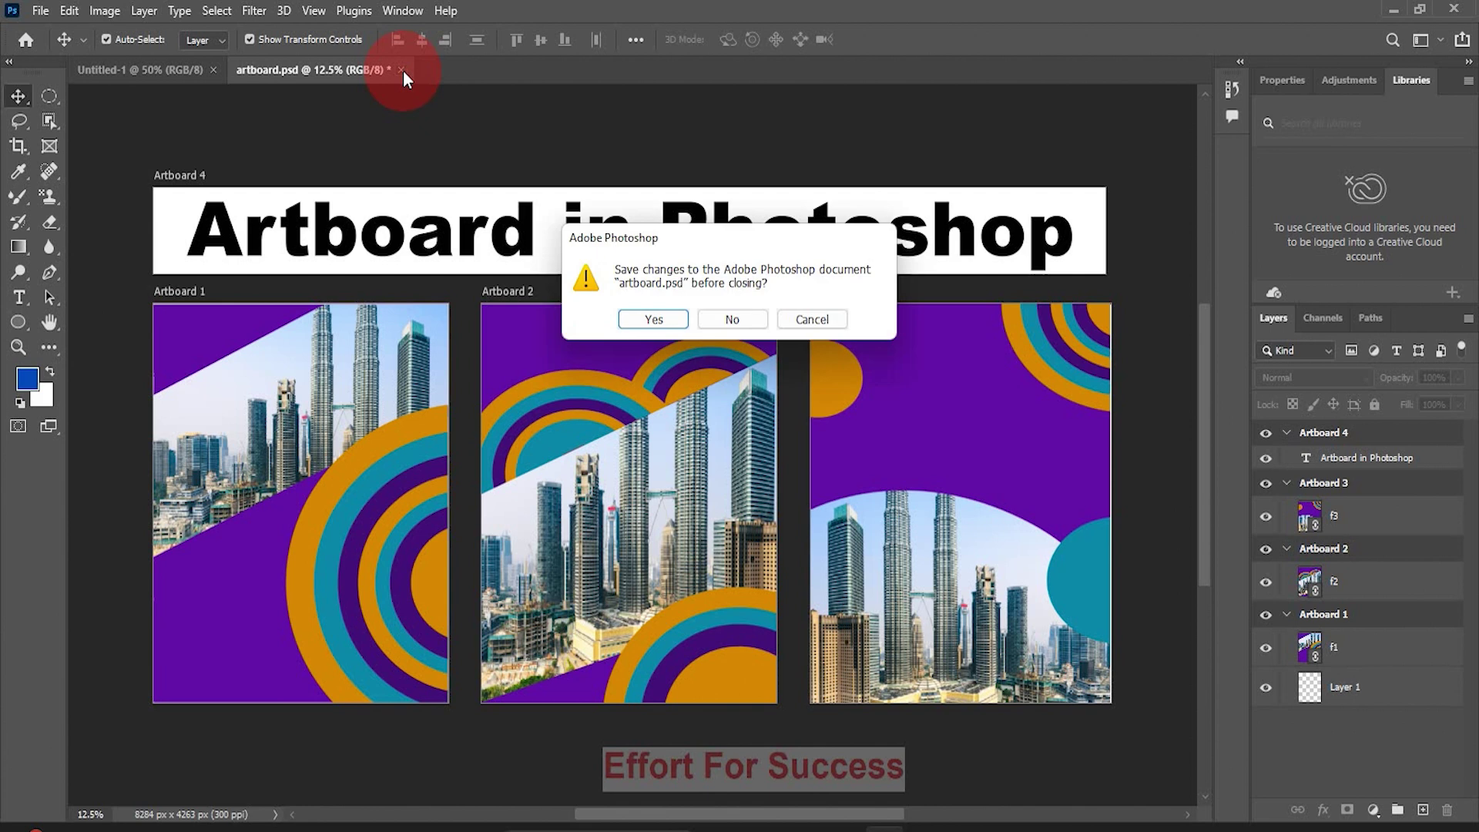
left_click(709, 322)
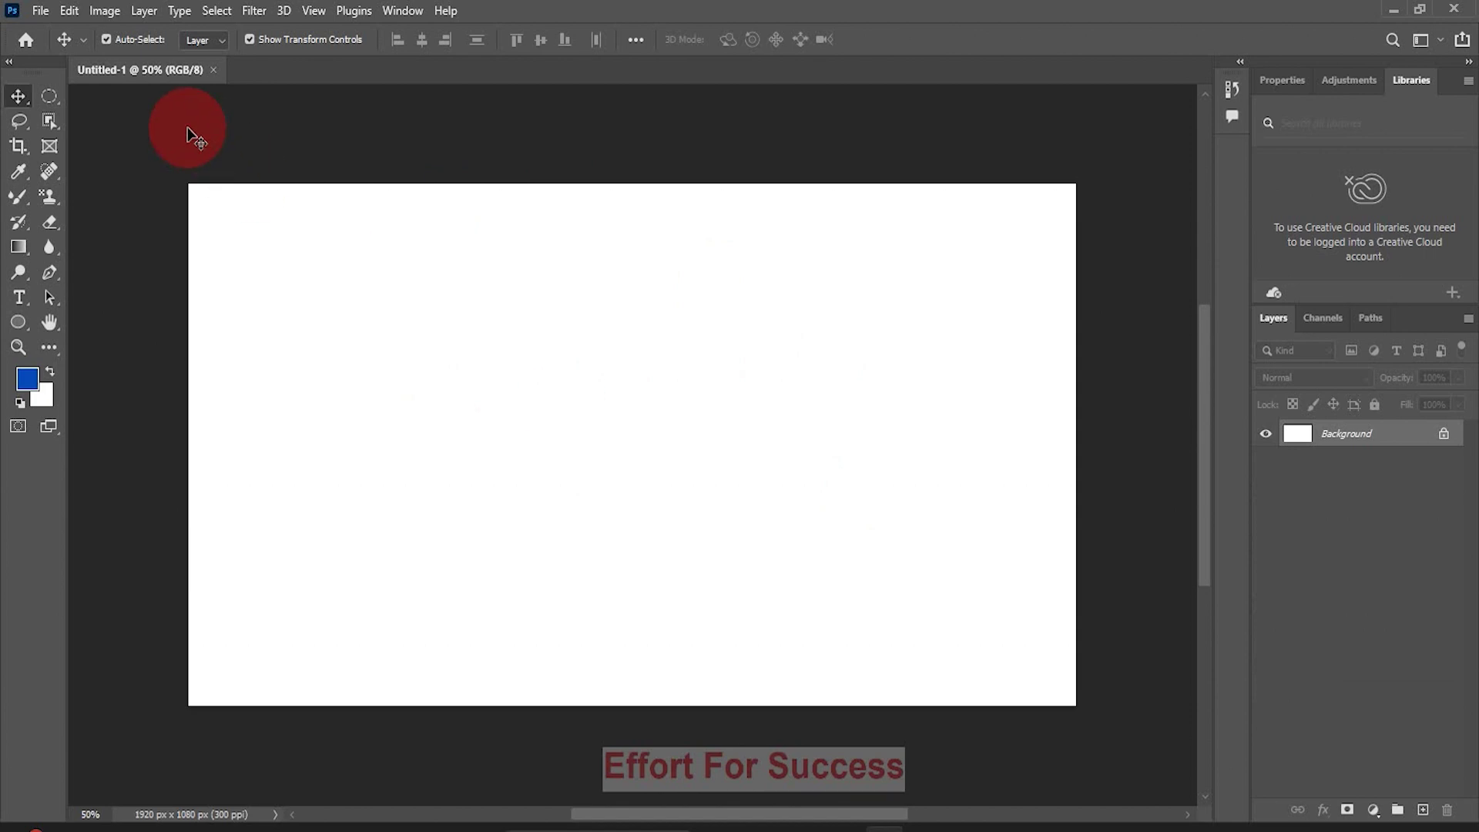
Step: Start a new document, browse Mobile and Web presets, and choose the Letter 8.5×11 in print preset
left_click(44, 10)
left_click(64, 34)
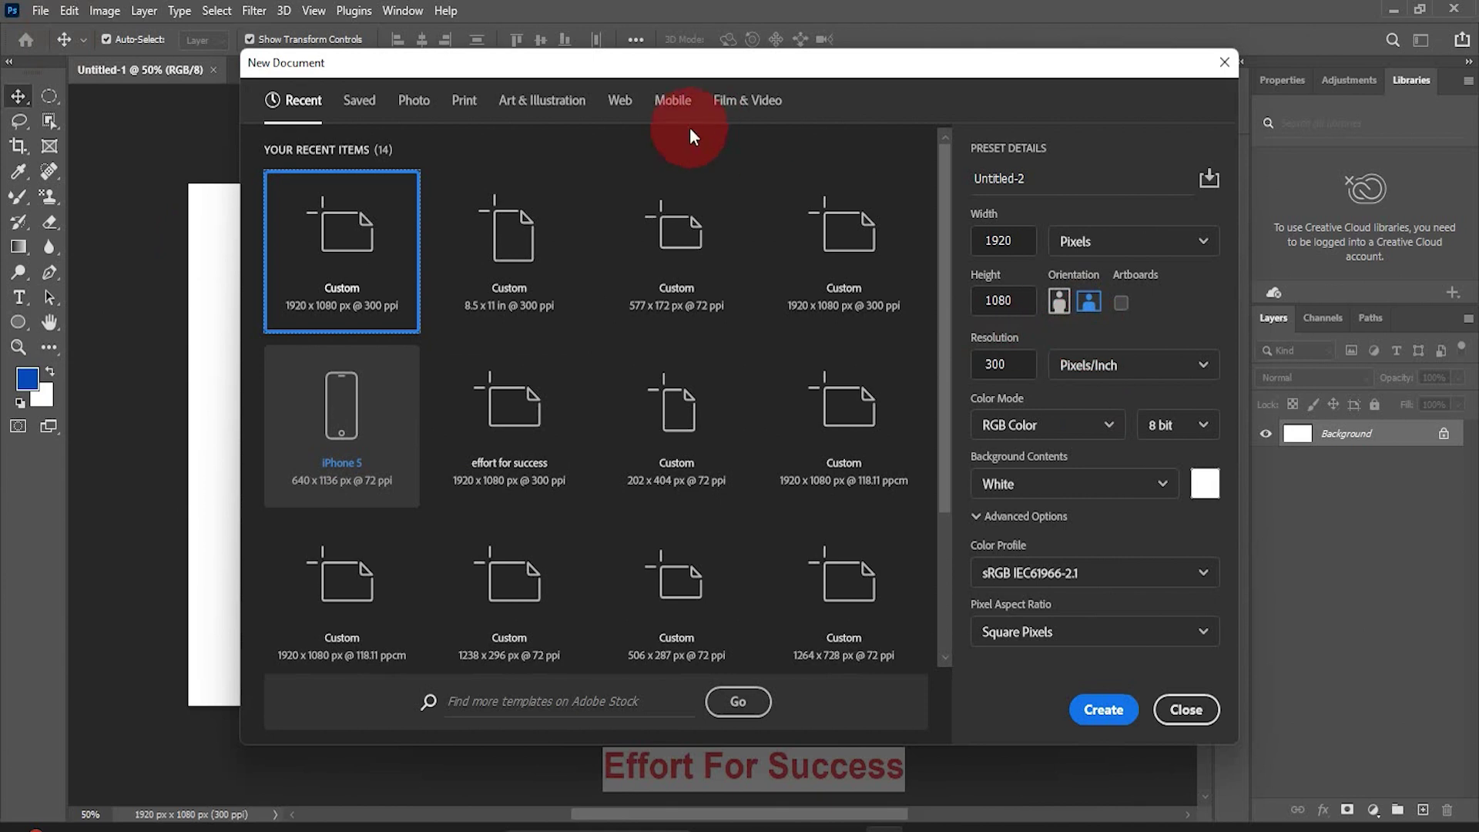
left_click(671, 115)
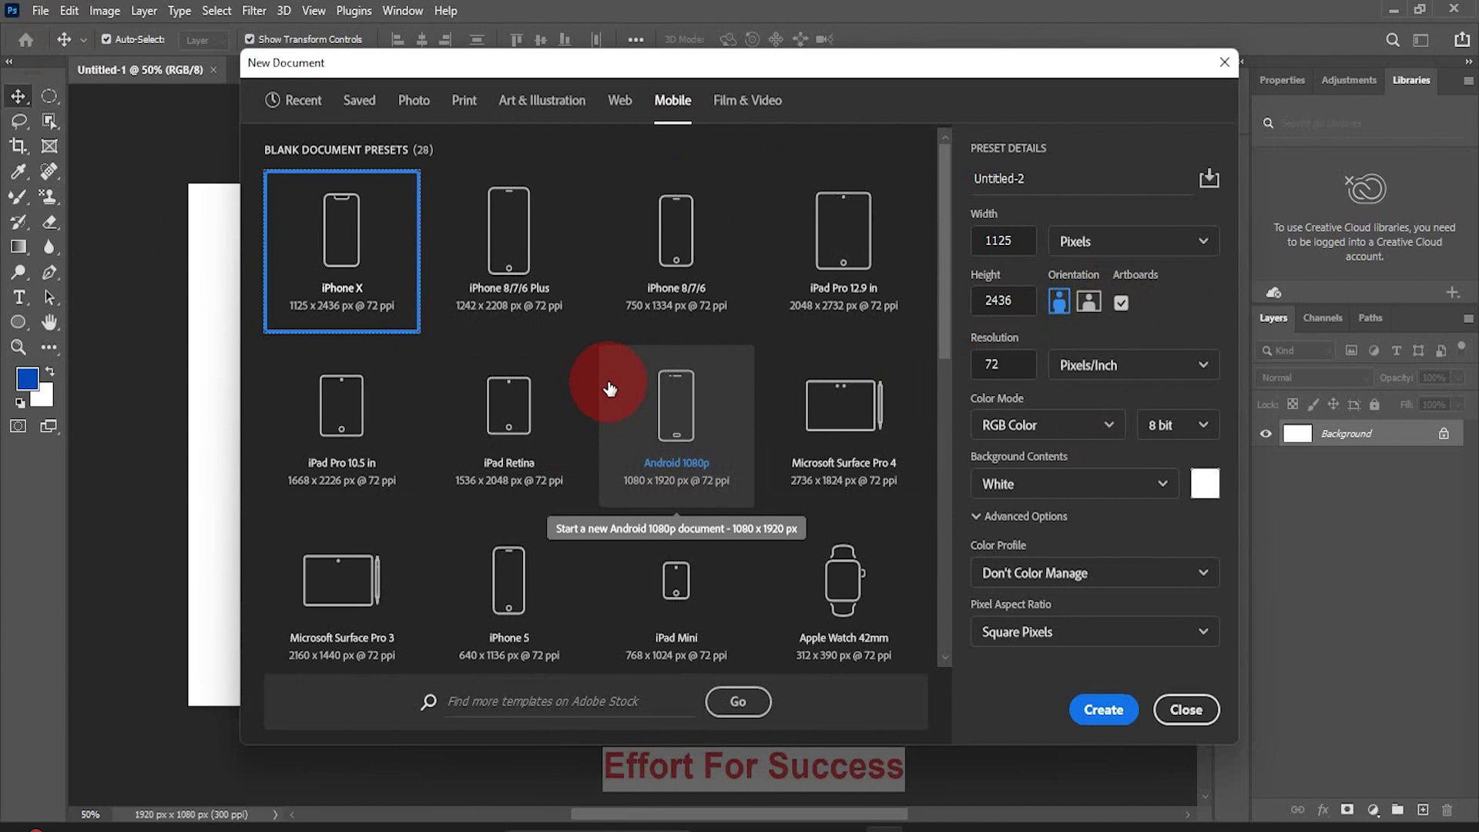
left_click(621, 102)
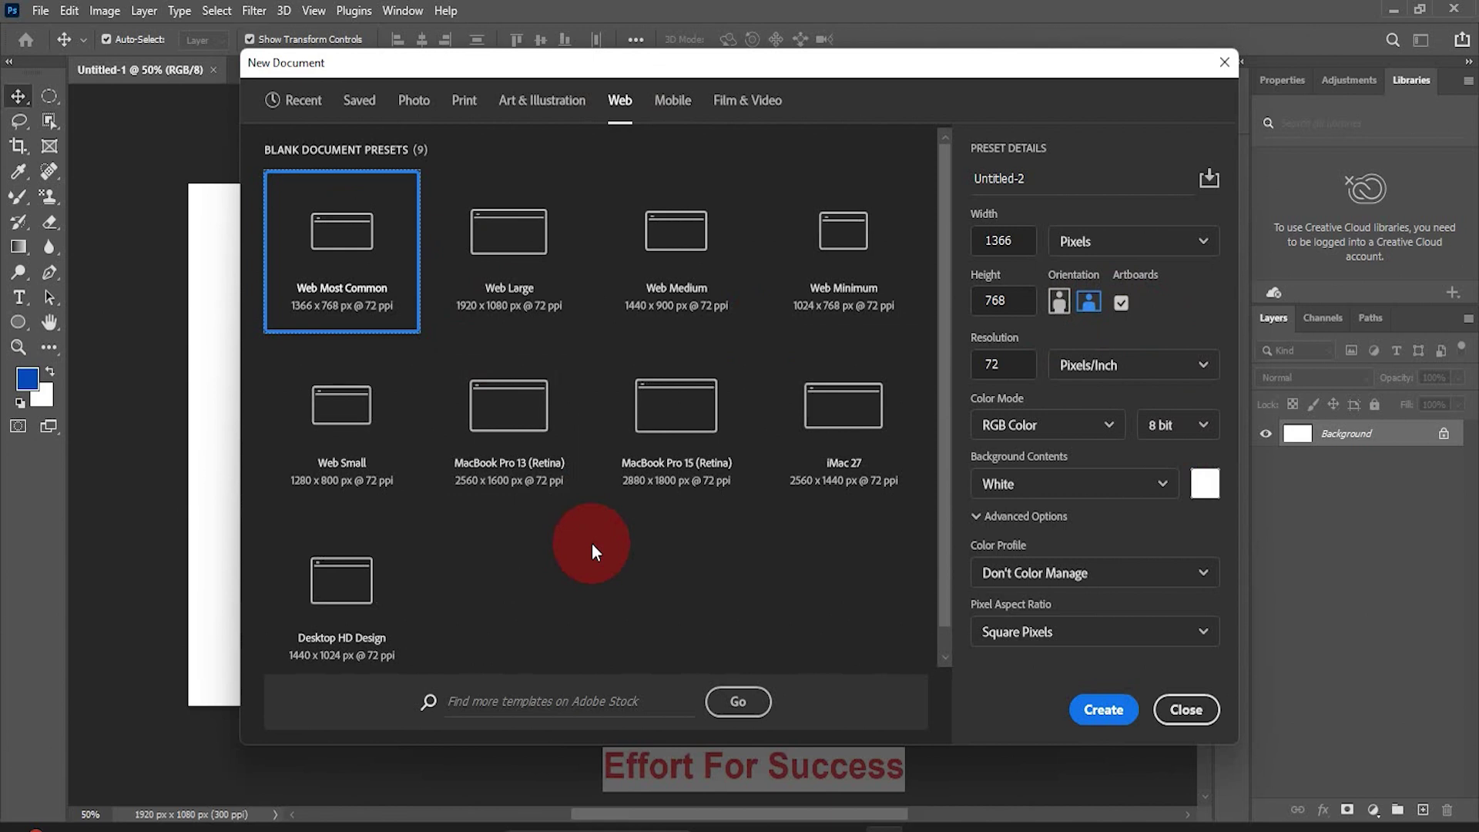
left_click(463, 106)
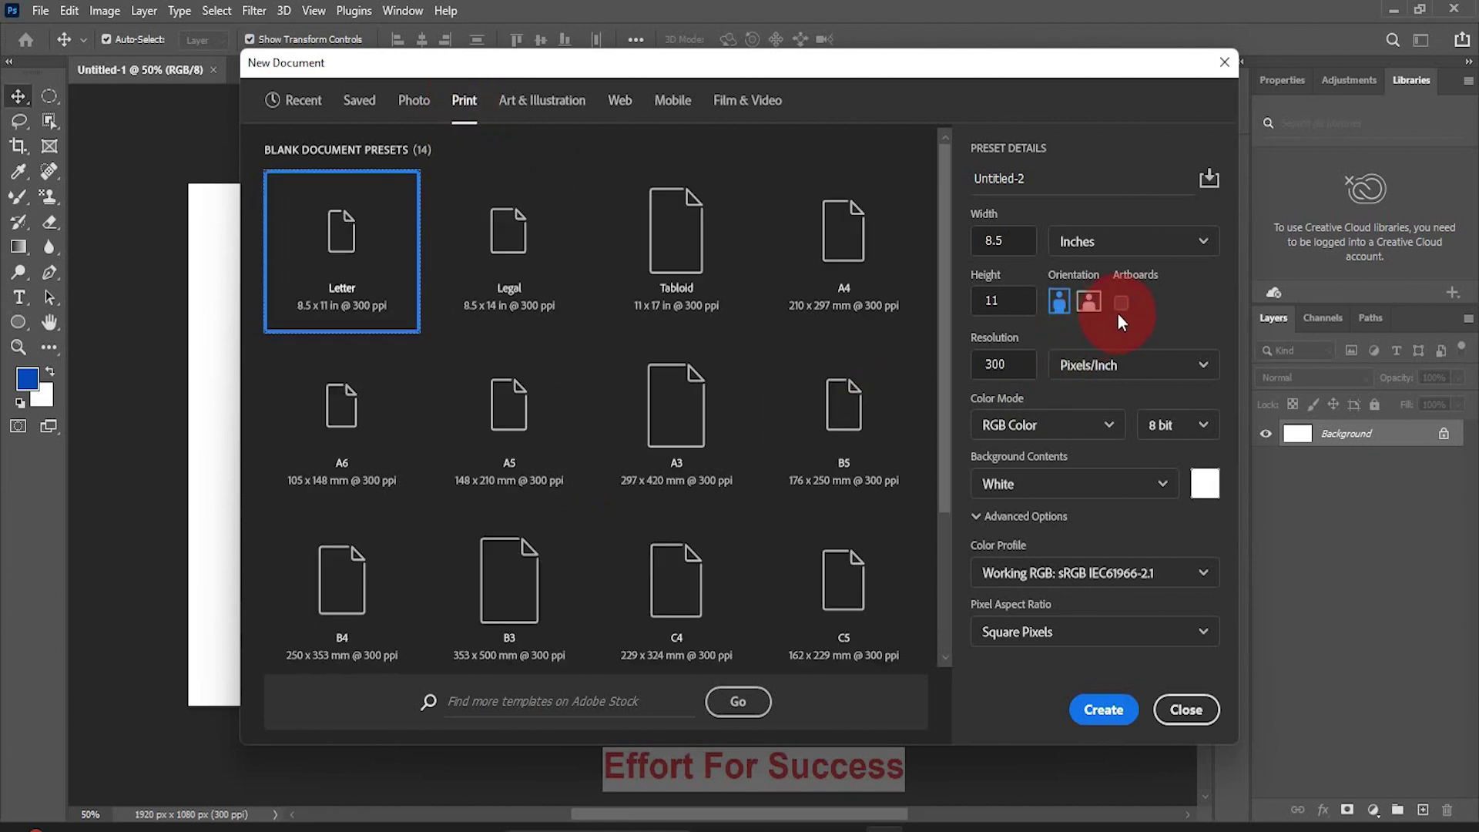
left_click(342, 276)
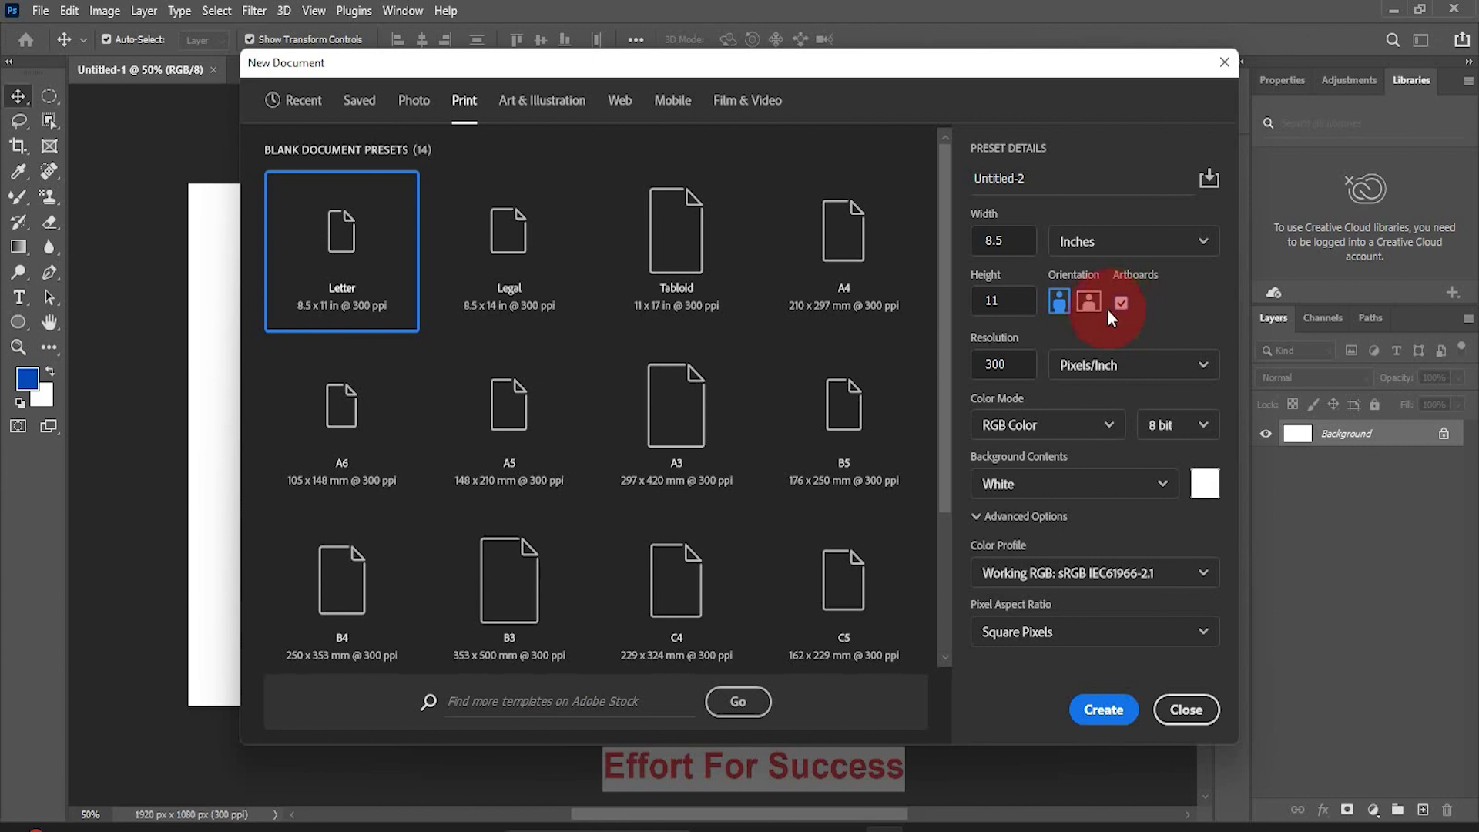
left_click(1103, 709)
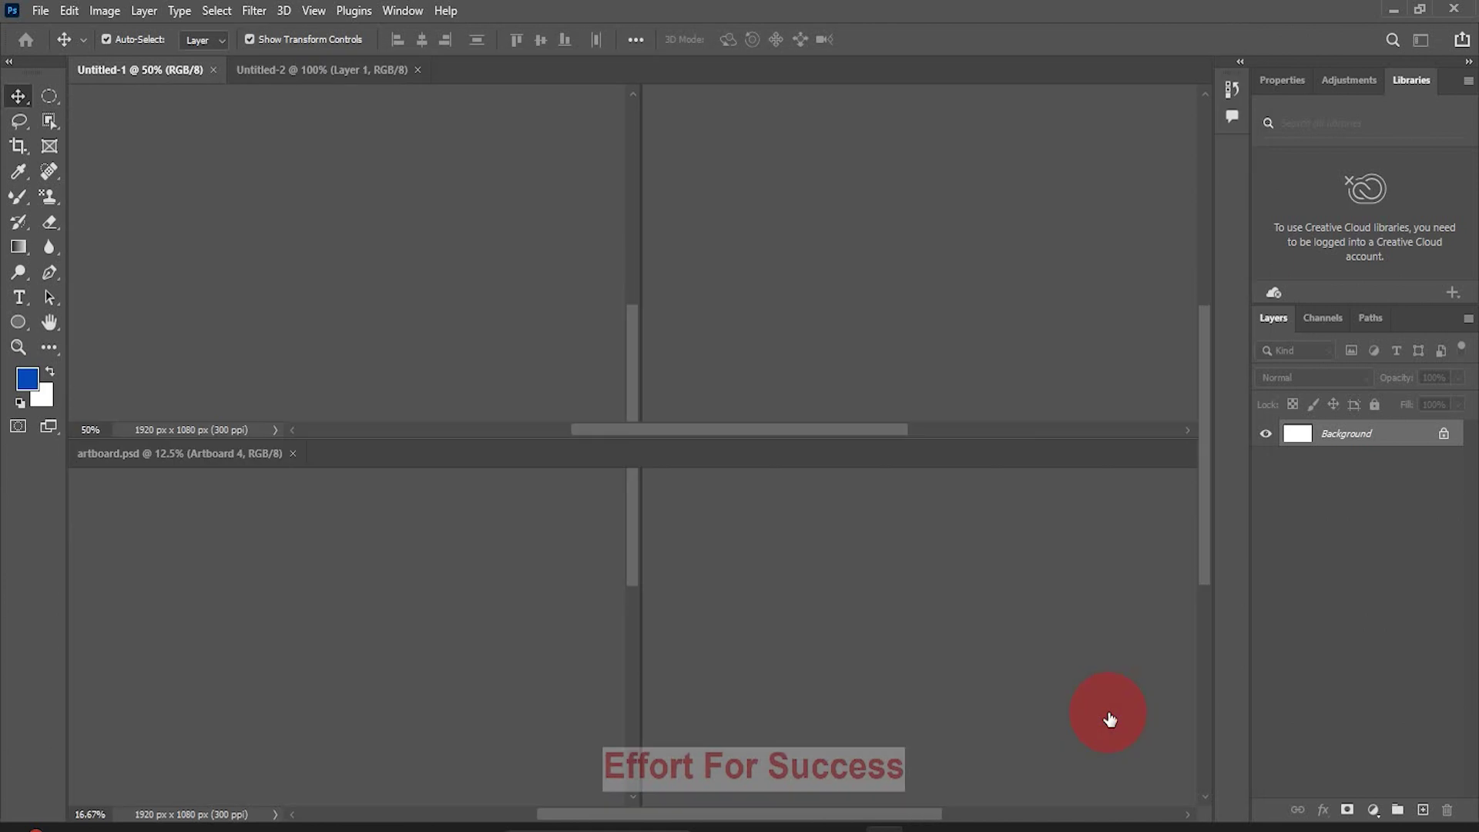
left_click(668, 268)
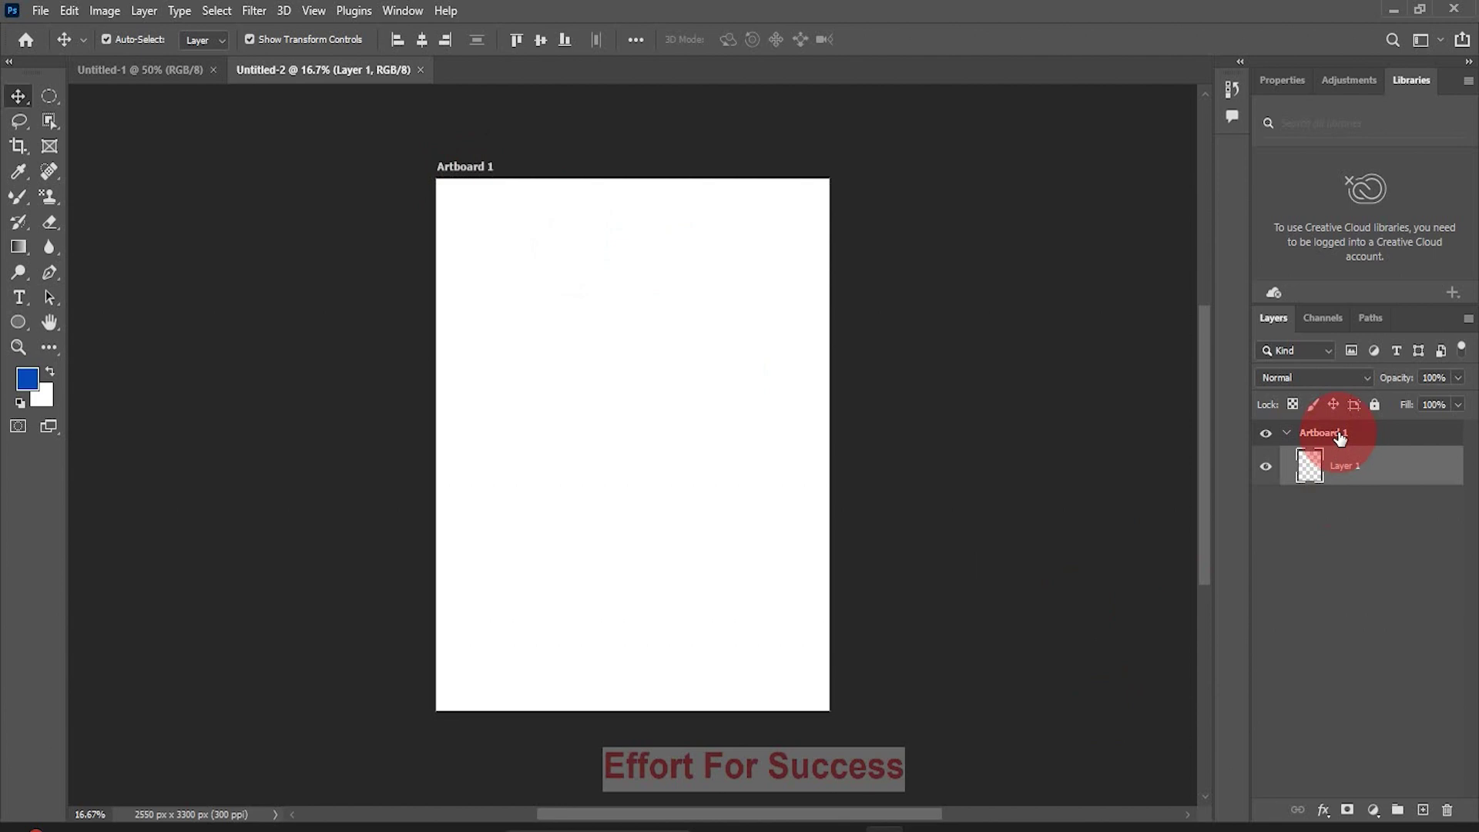
left_click(1319, 473)
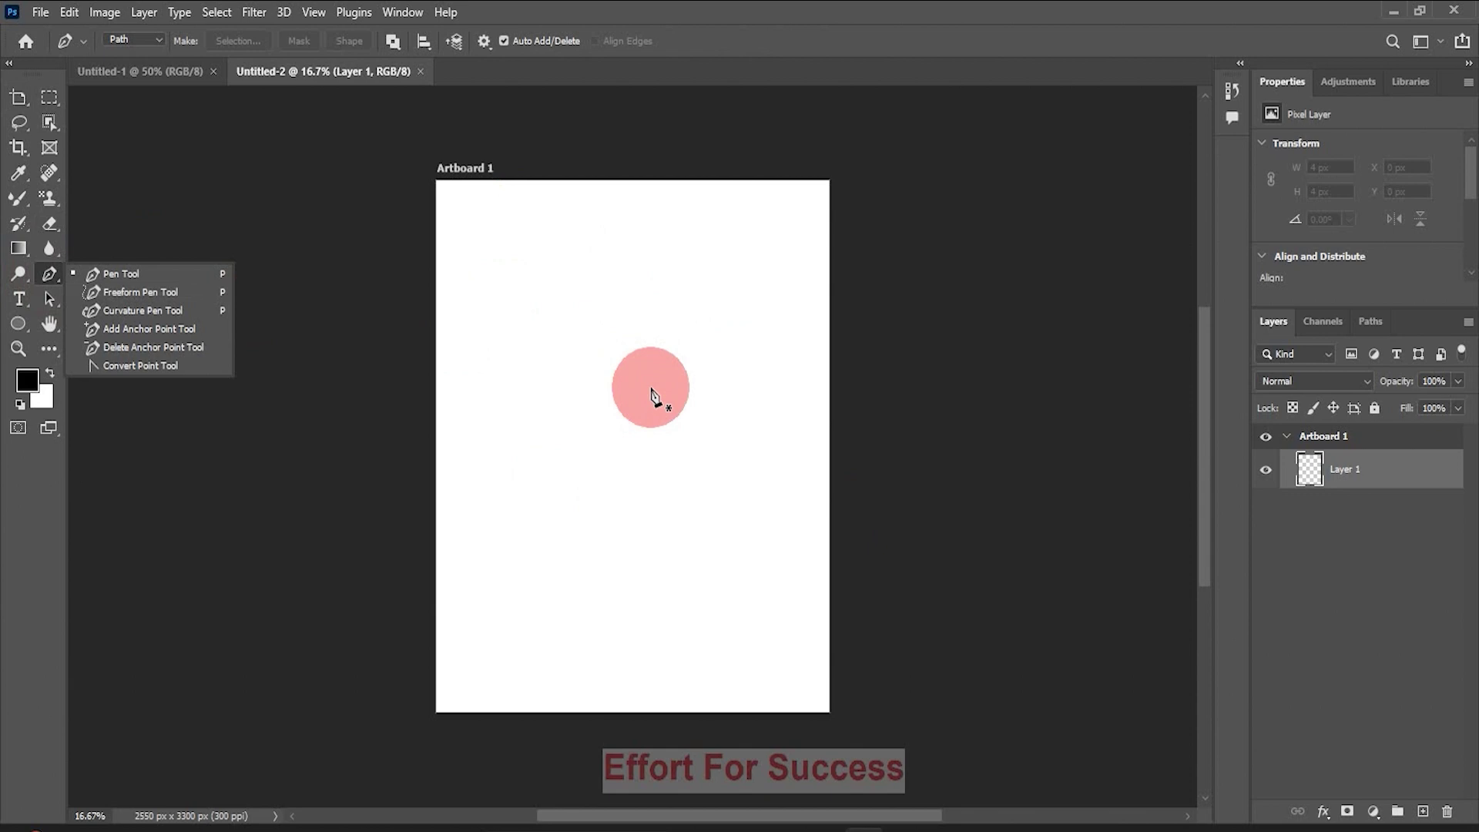
Step: Check Artboard 1's size with the Artboard tool, then return to the Untitled-1 document
key("v")
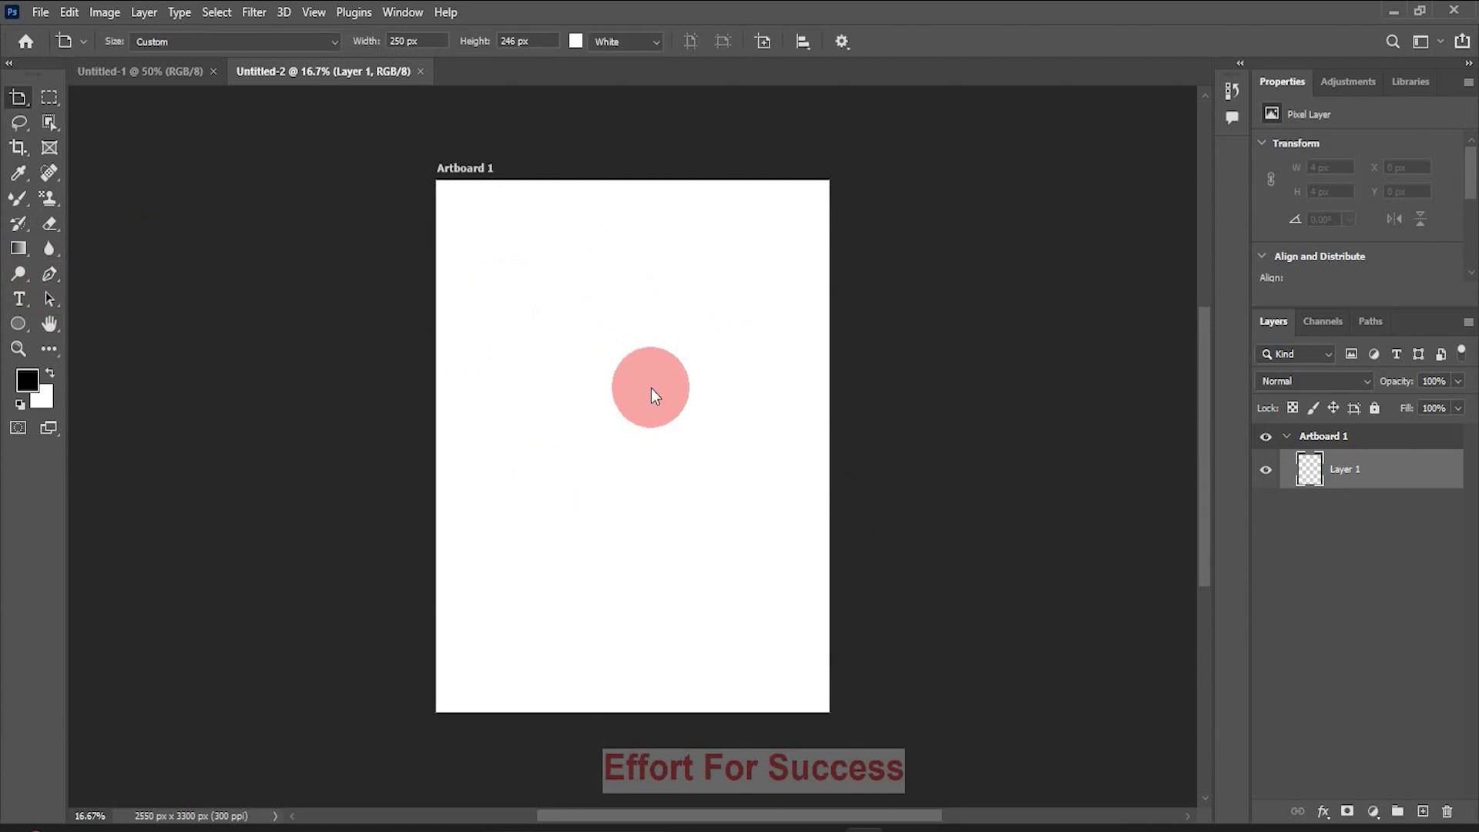
left_click(747, 479)
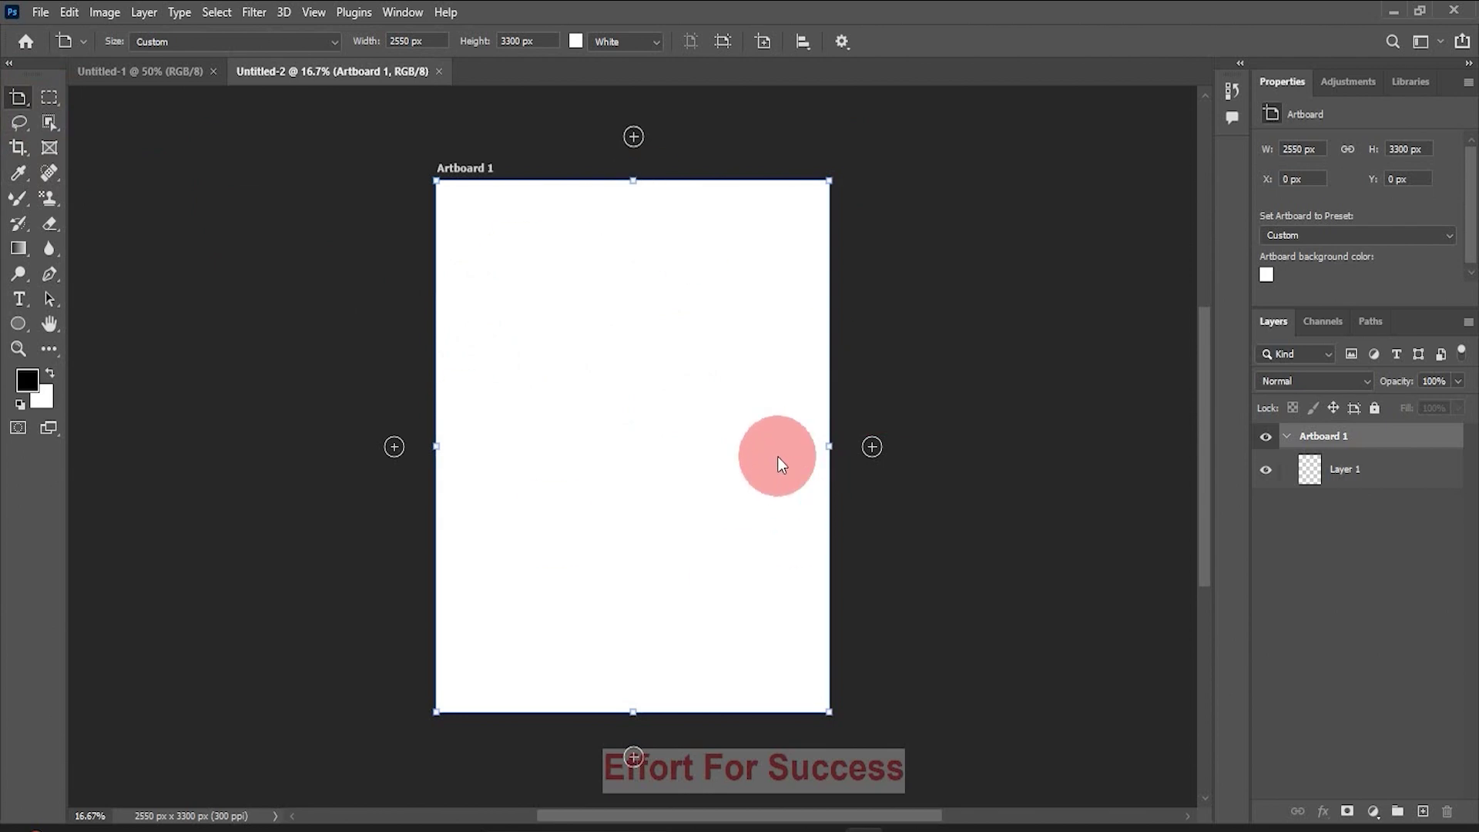
left_click(49, 223)
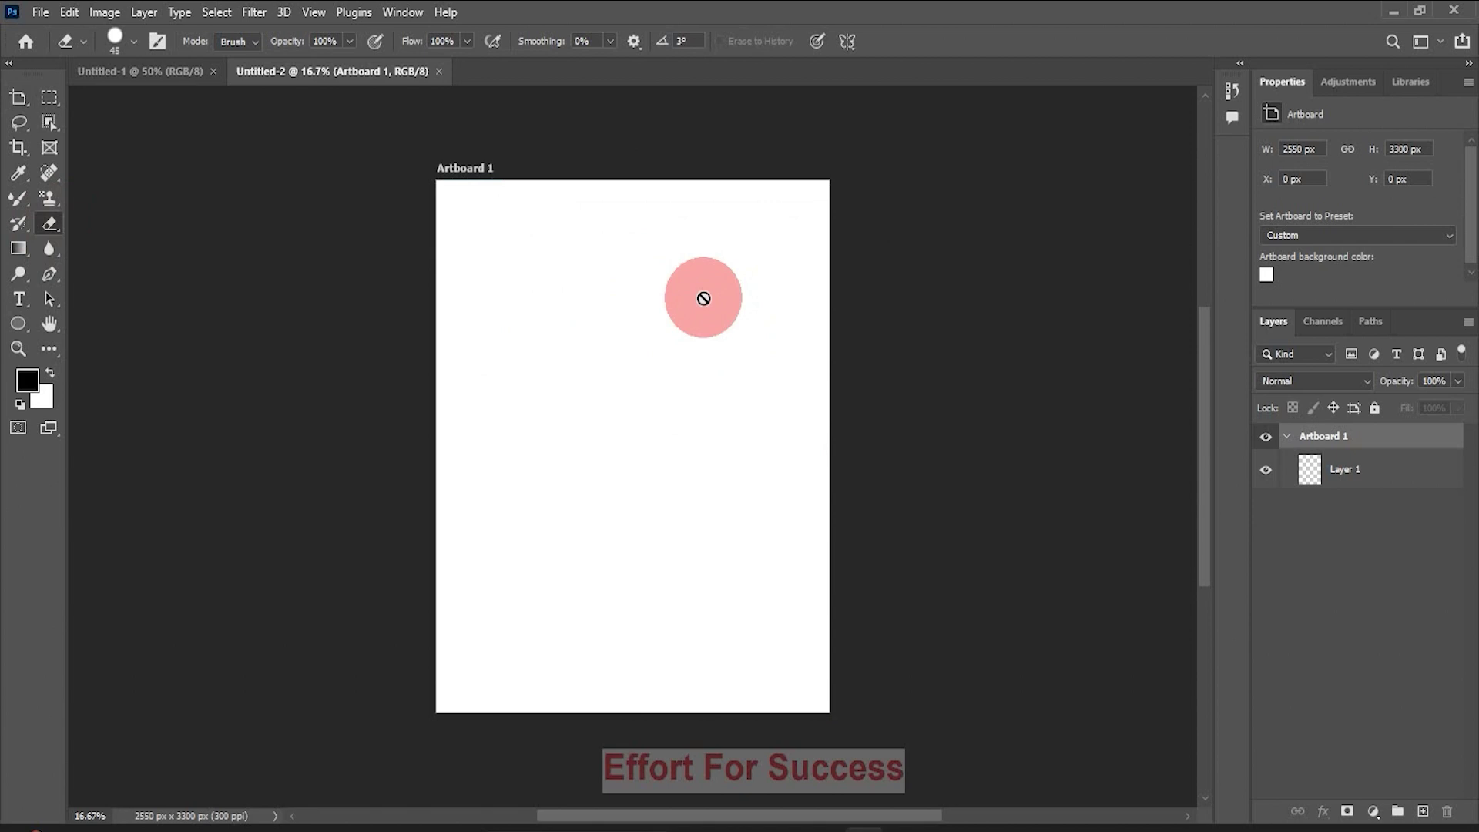
key("v")
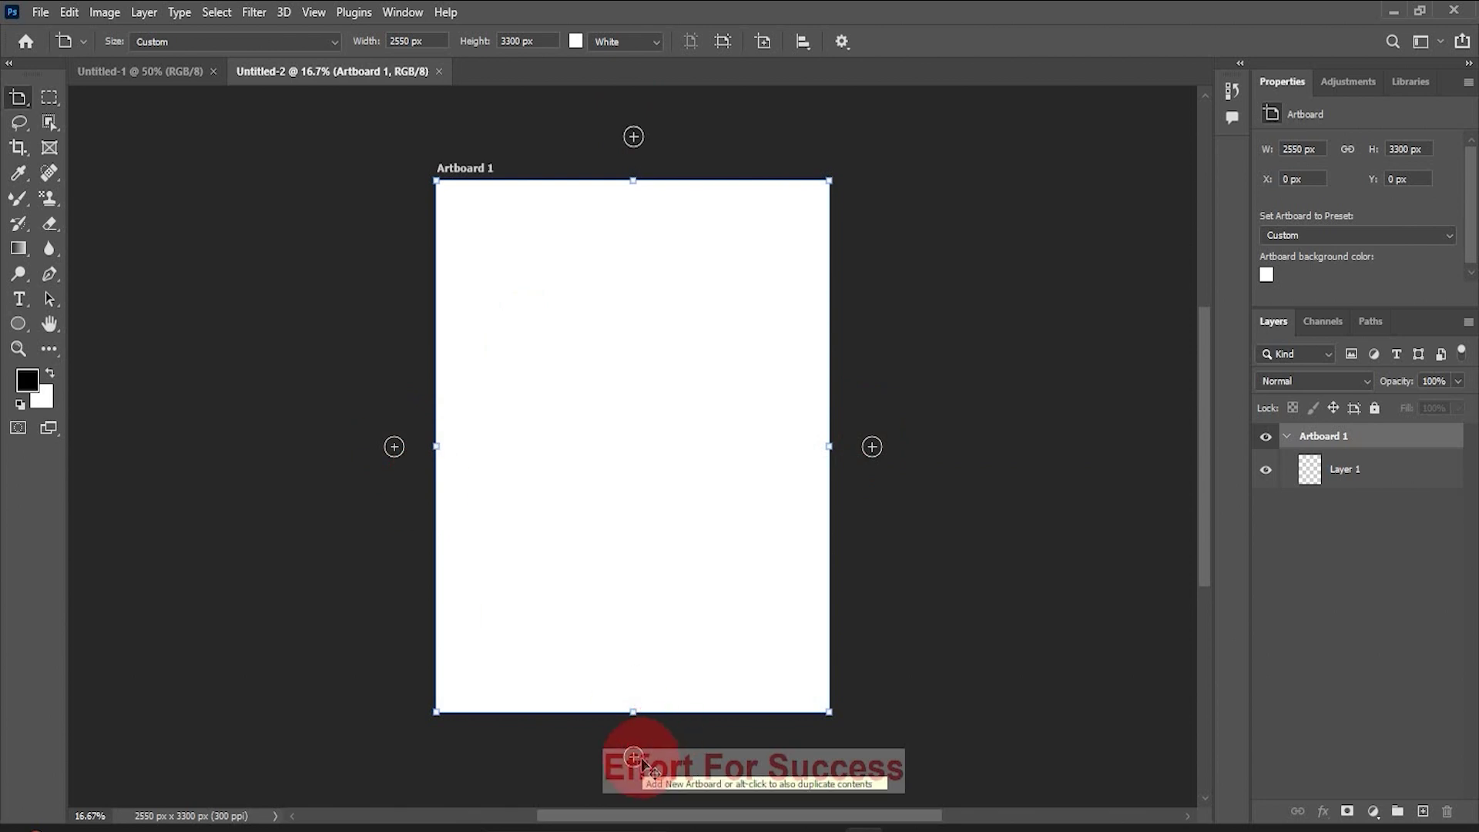
left_click(142, 72)
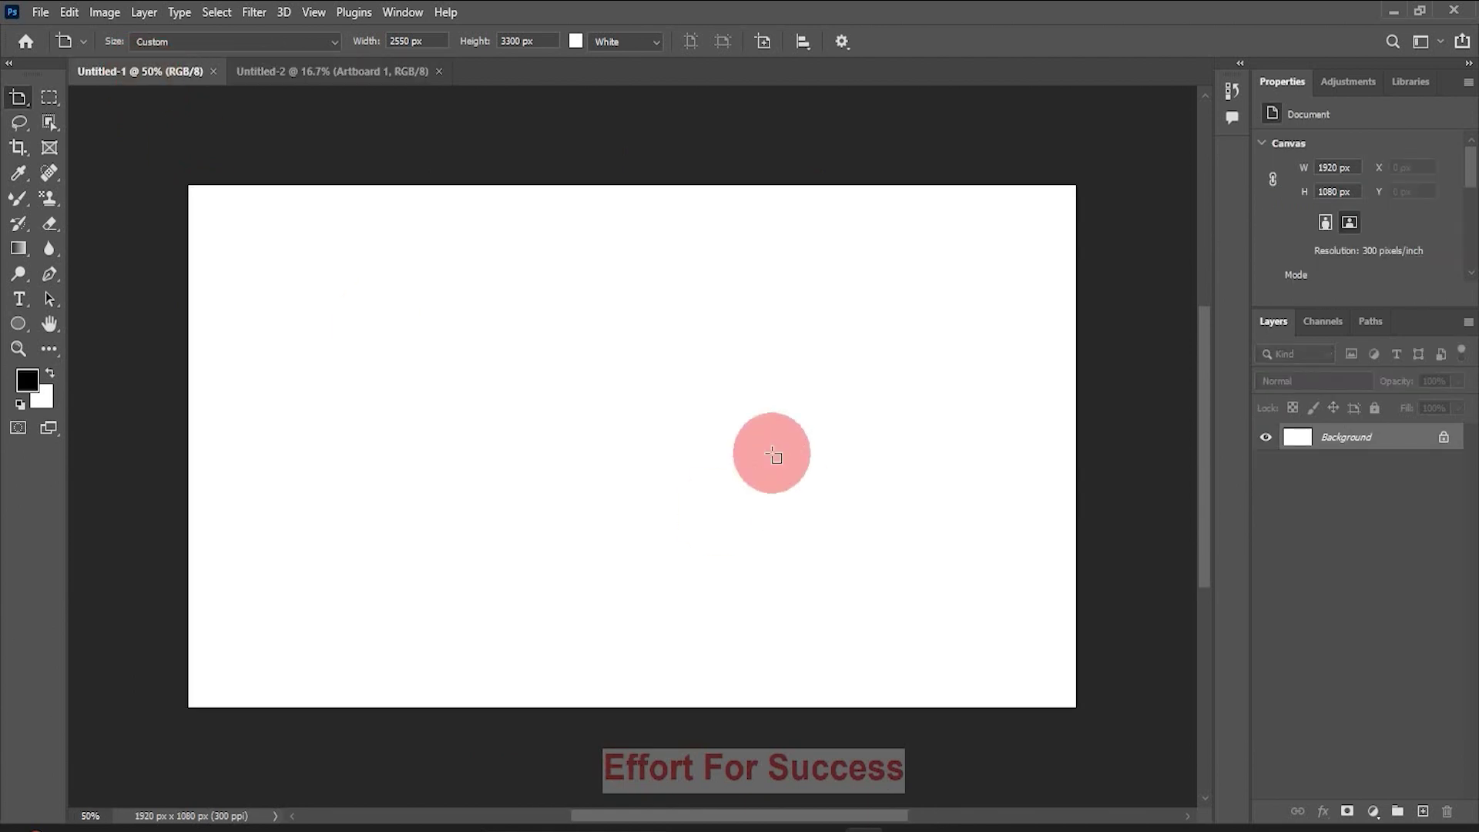
left_click(18, 149)
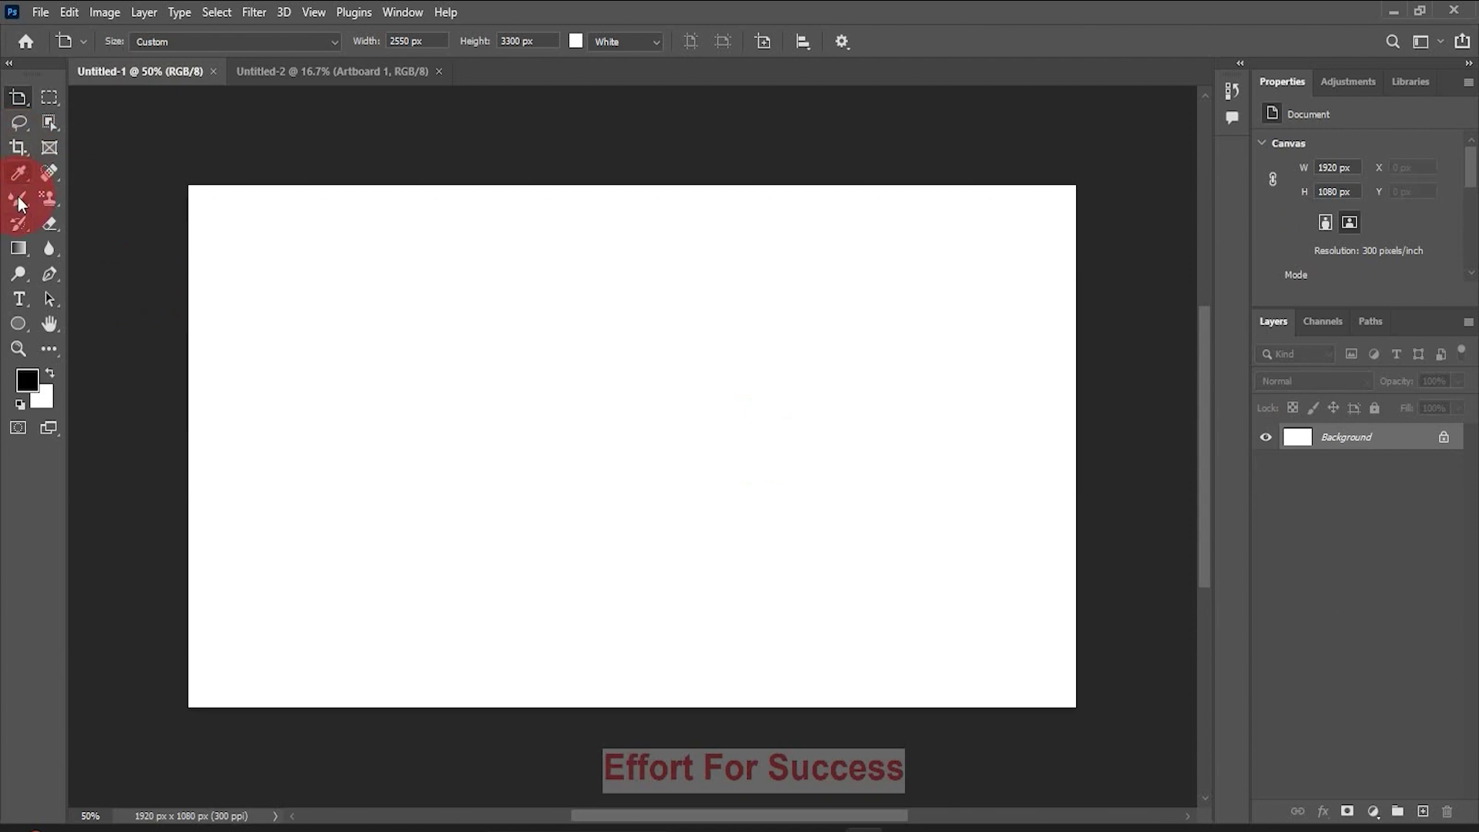
left_click(49, 274)
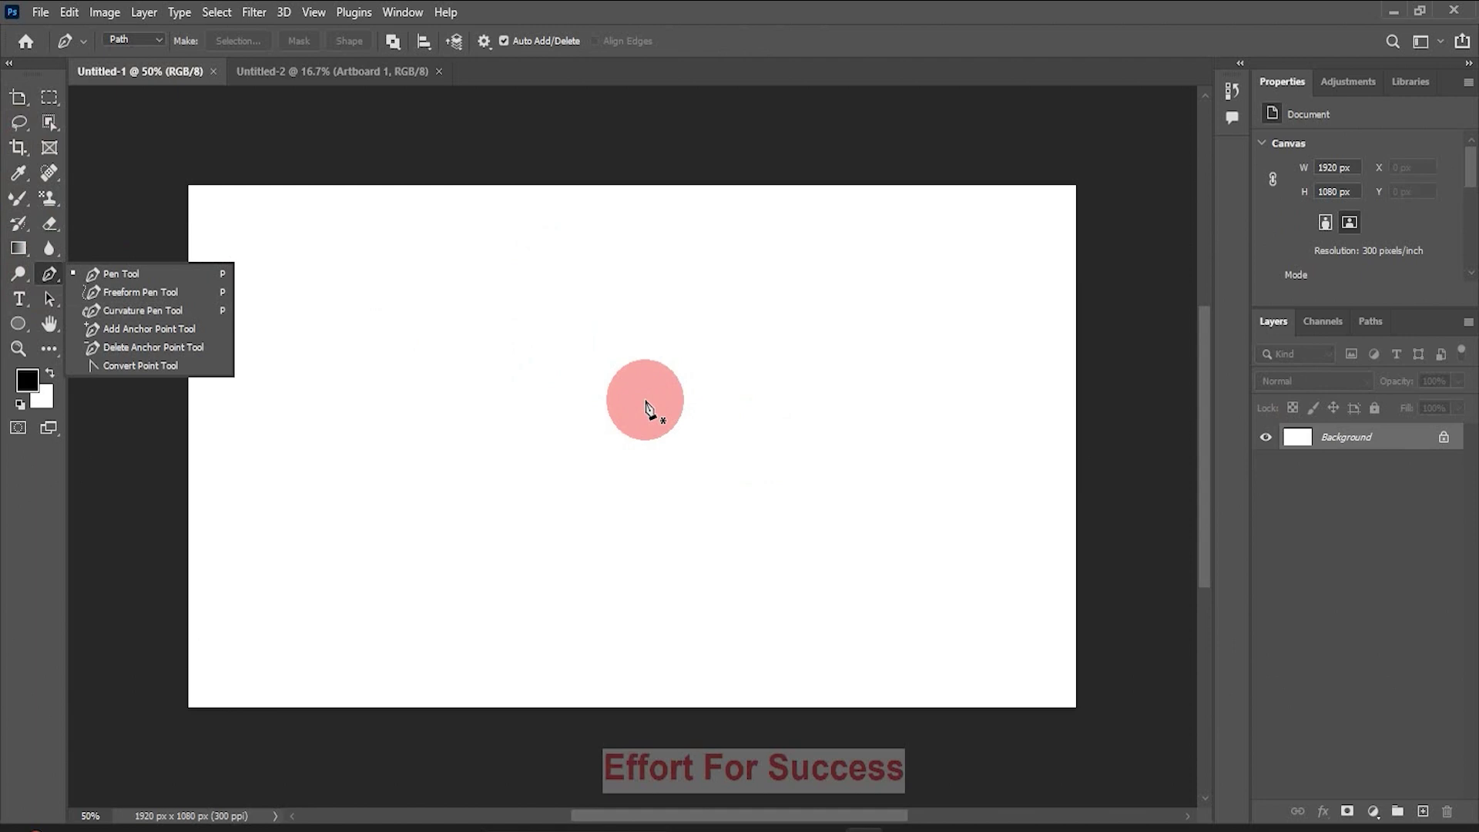
key("m")
key("v")
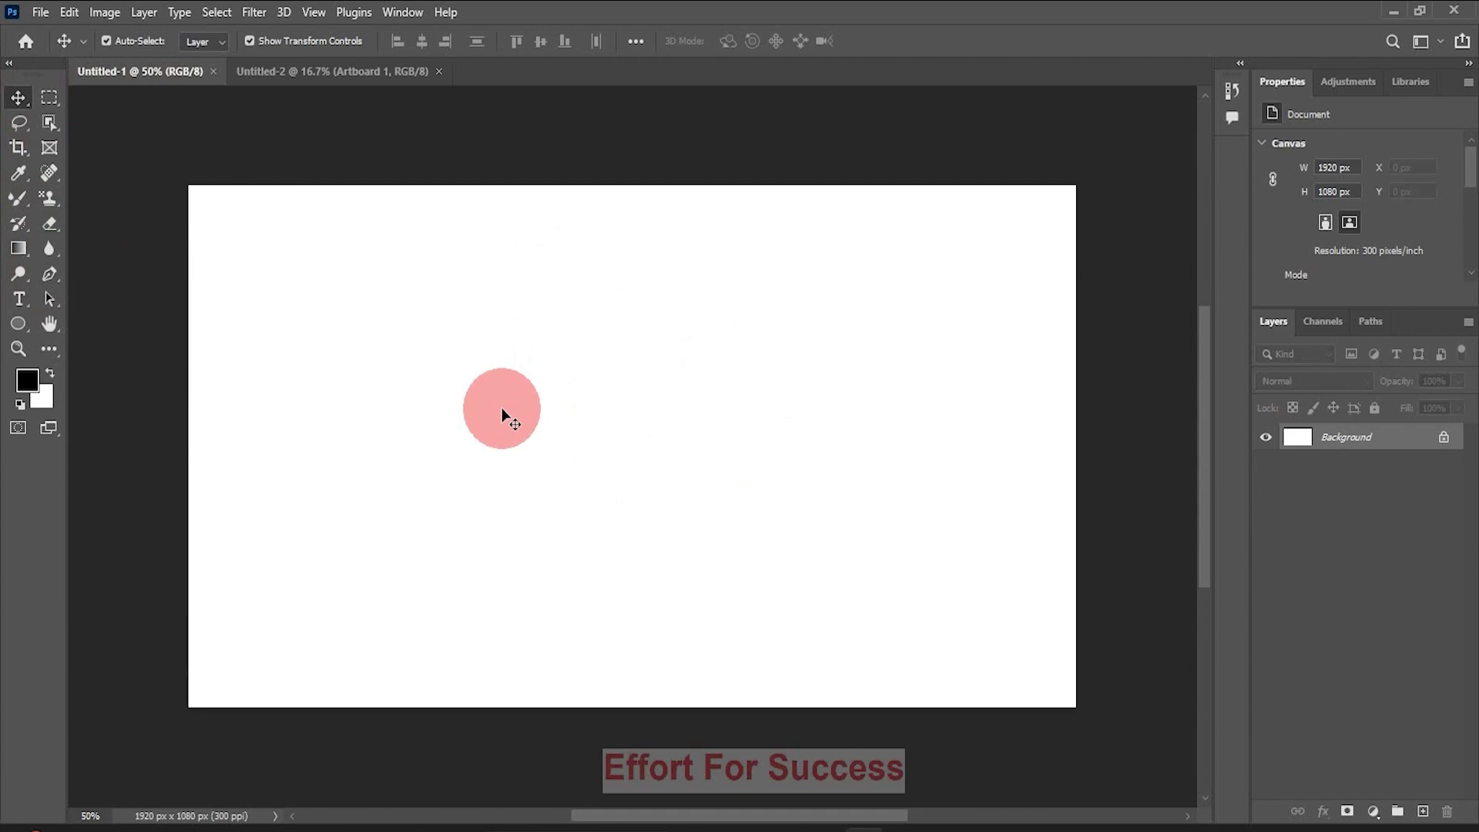
left_click(20, 196)
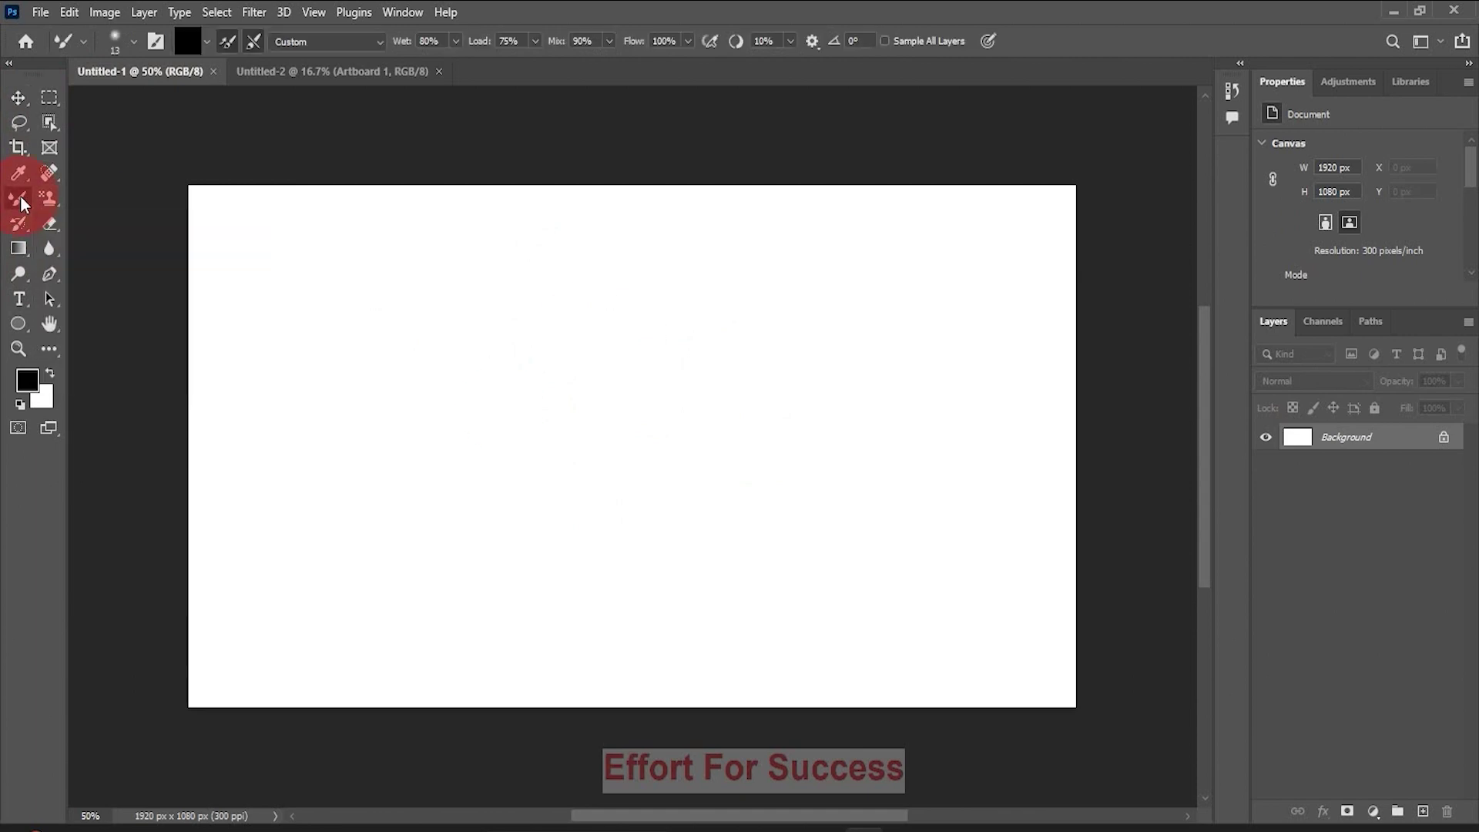
key("bracketright")
key("bracketright")
key("bracketright")
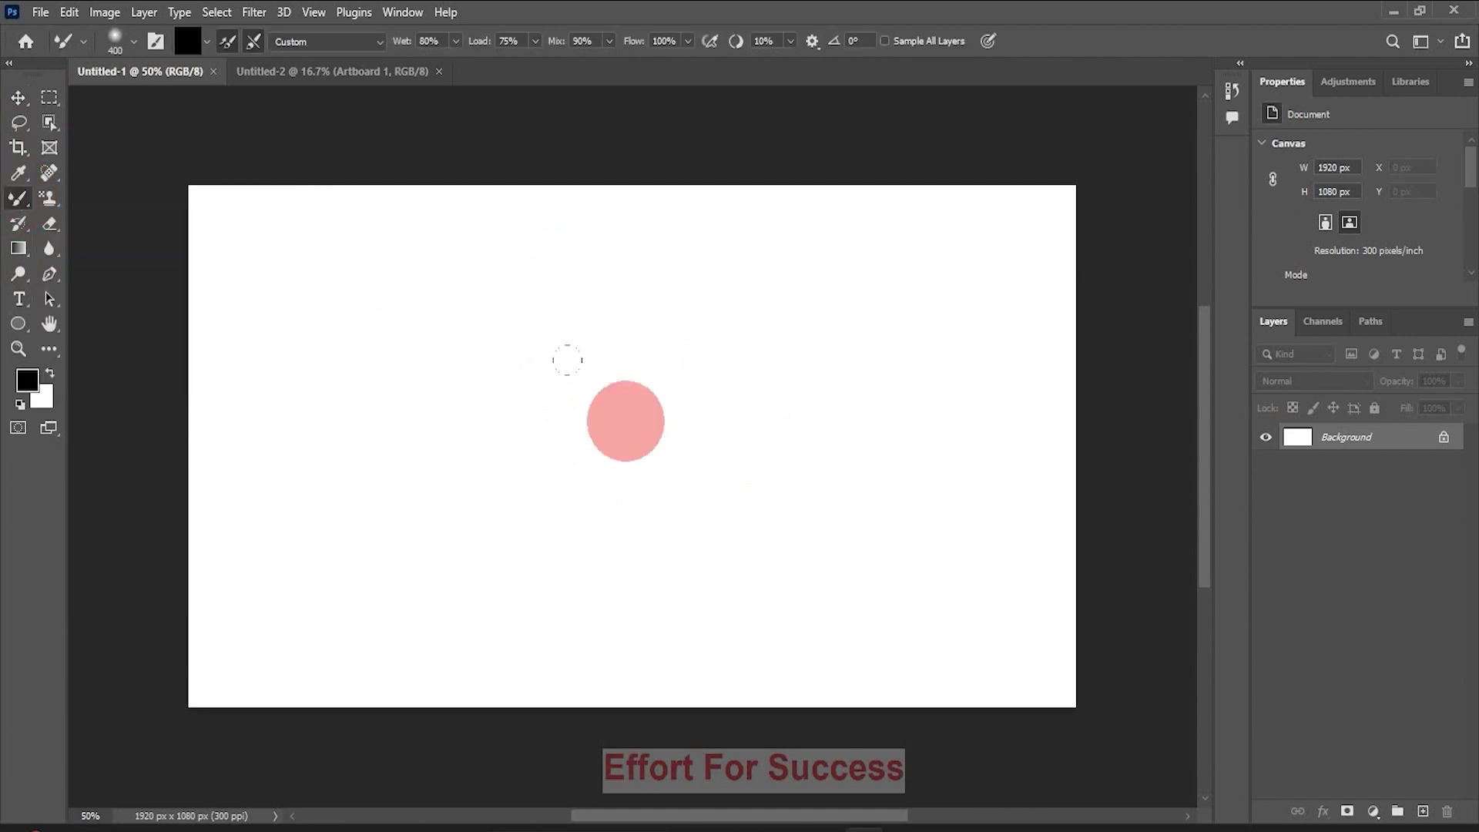
key("v")
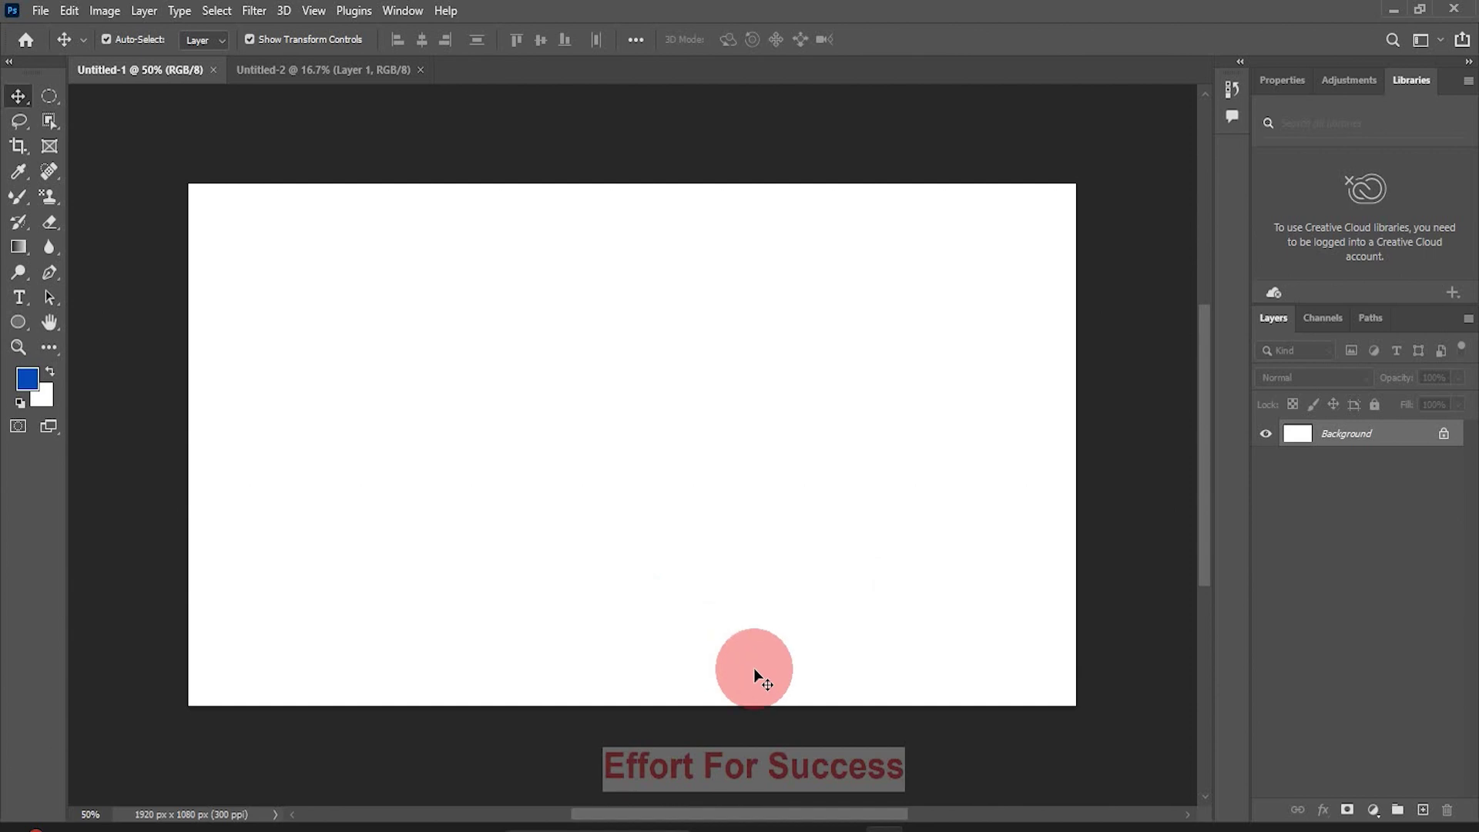
Step: Add an empty Layer 1 and choose Artboard from Layers in the Layers panel menu
left_click(1424, 816)
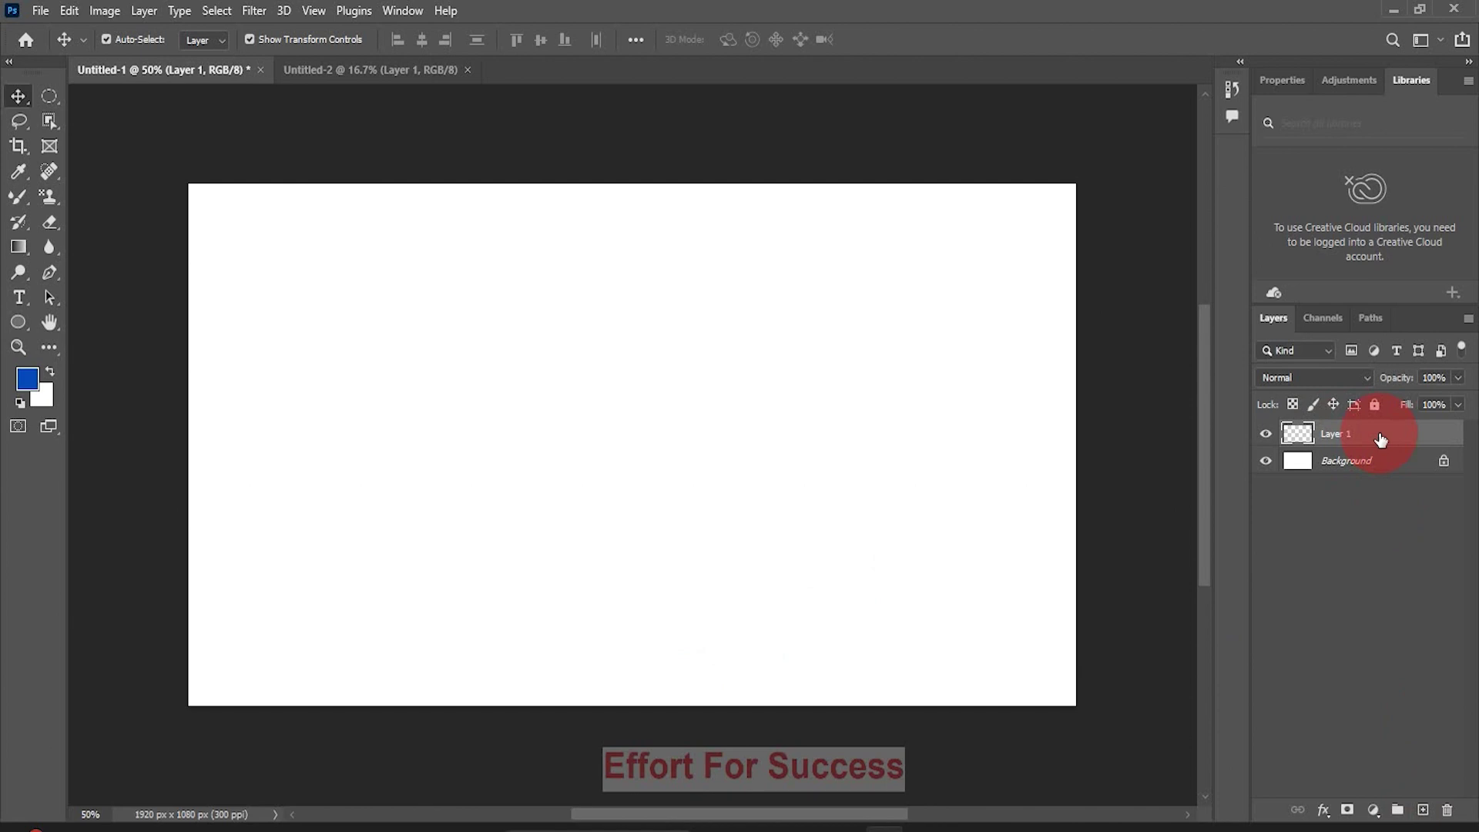
left_click(1470, 322)
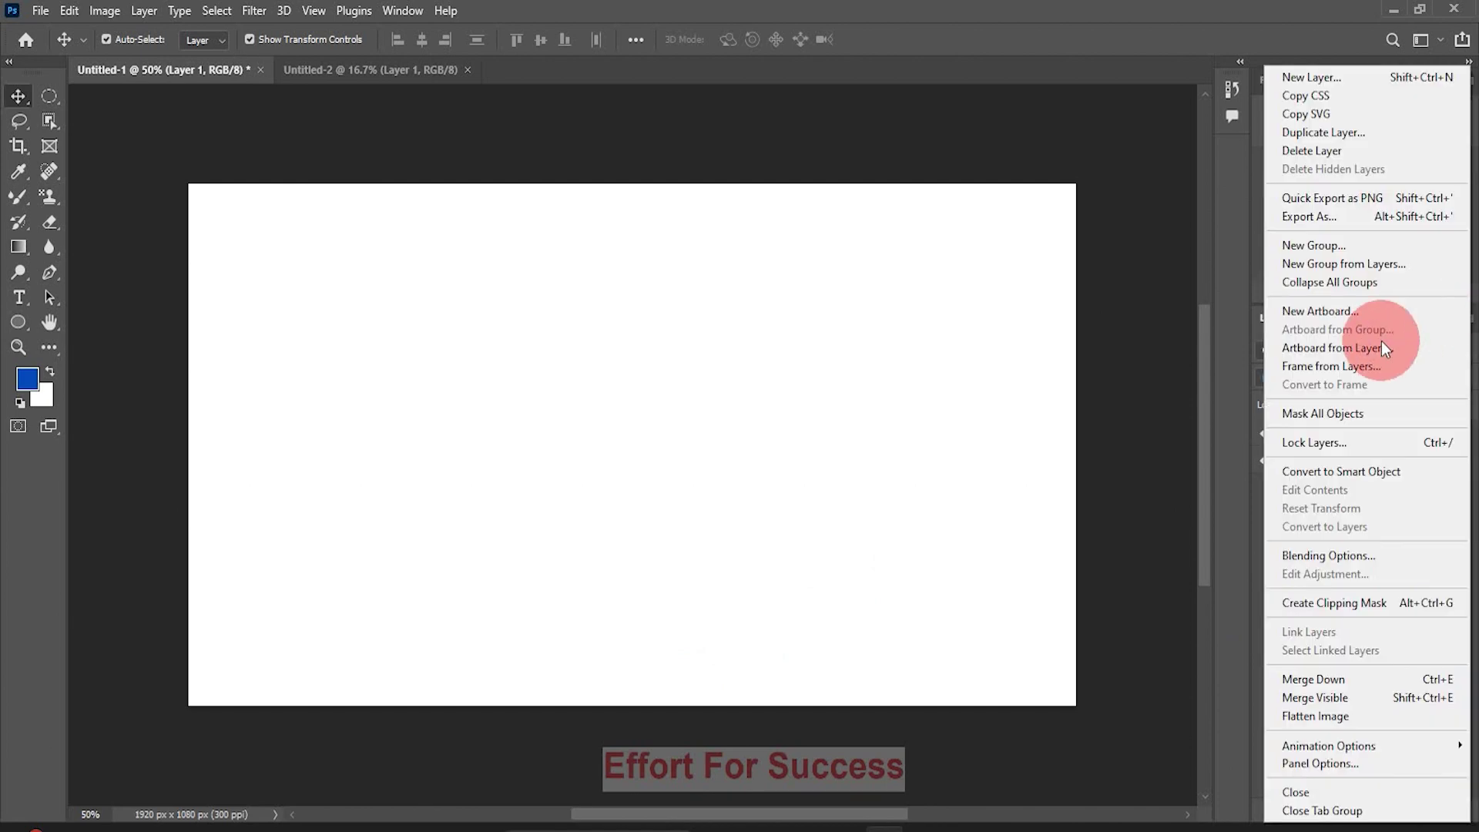
left_click(1307, 351)
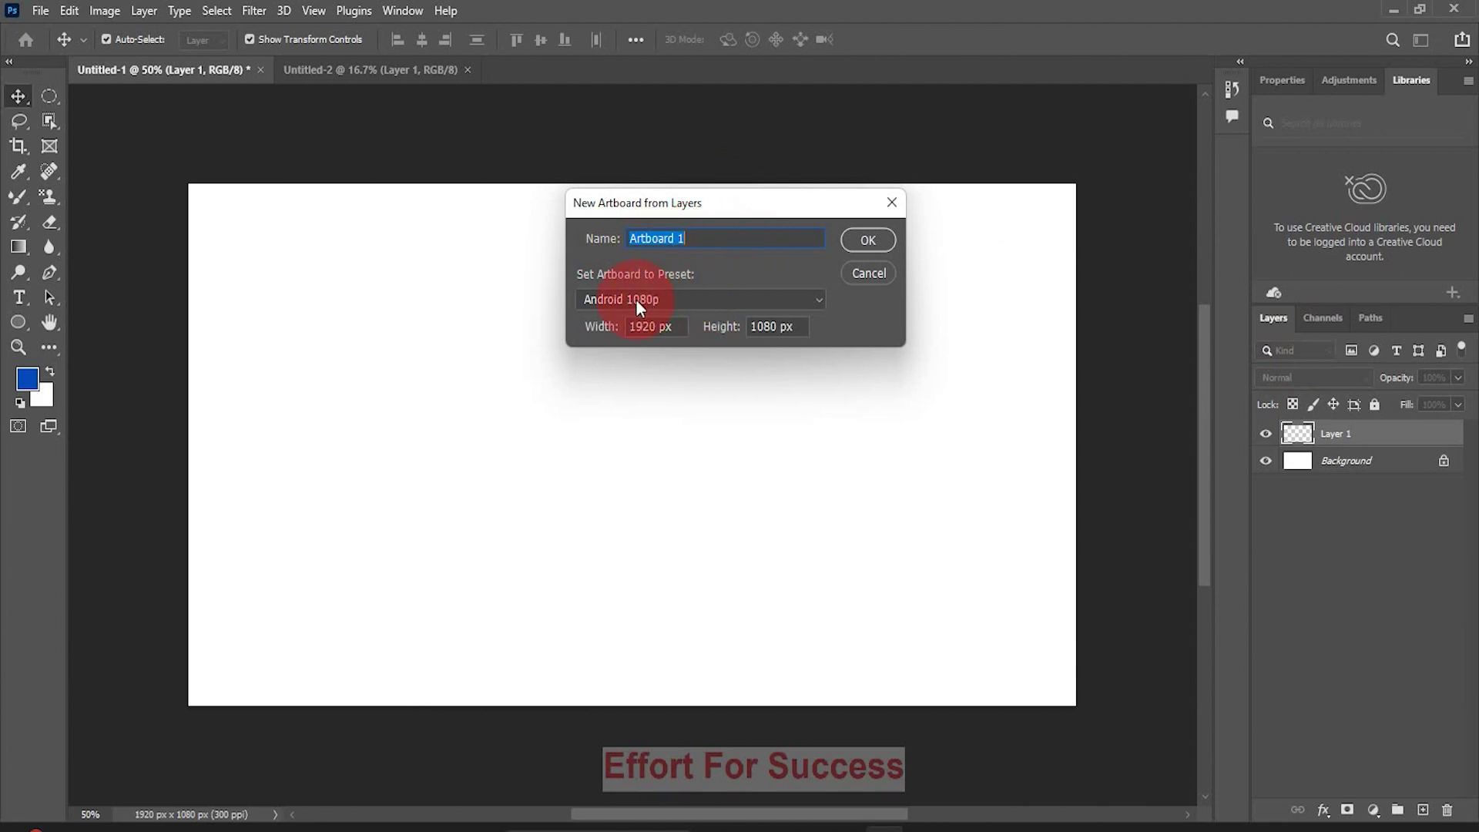
left_click(816, 305)
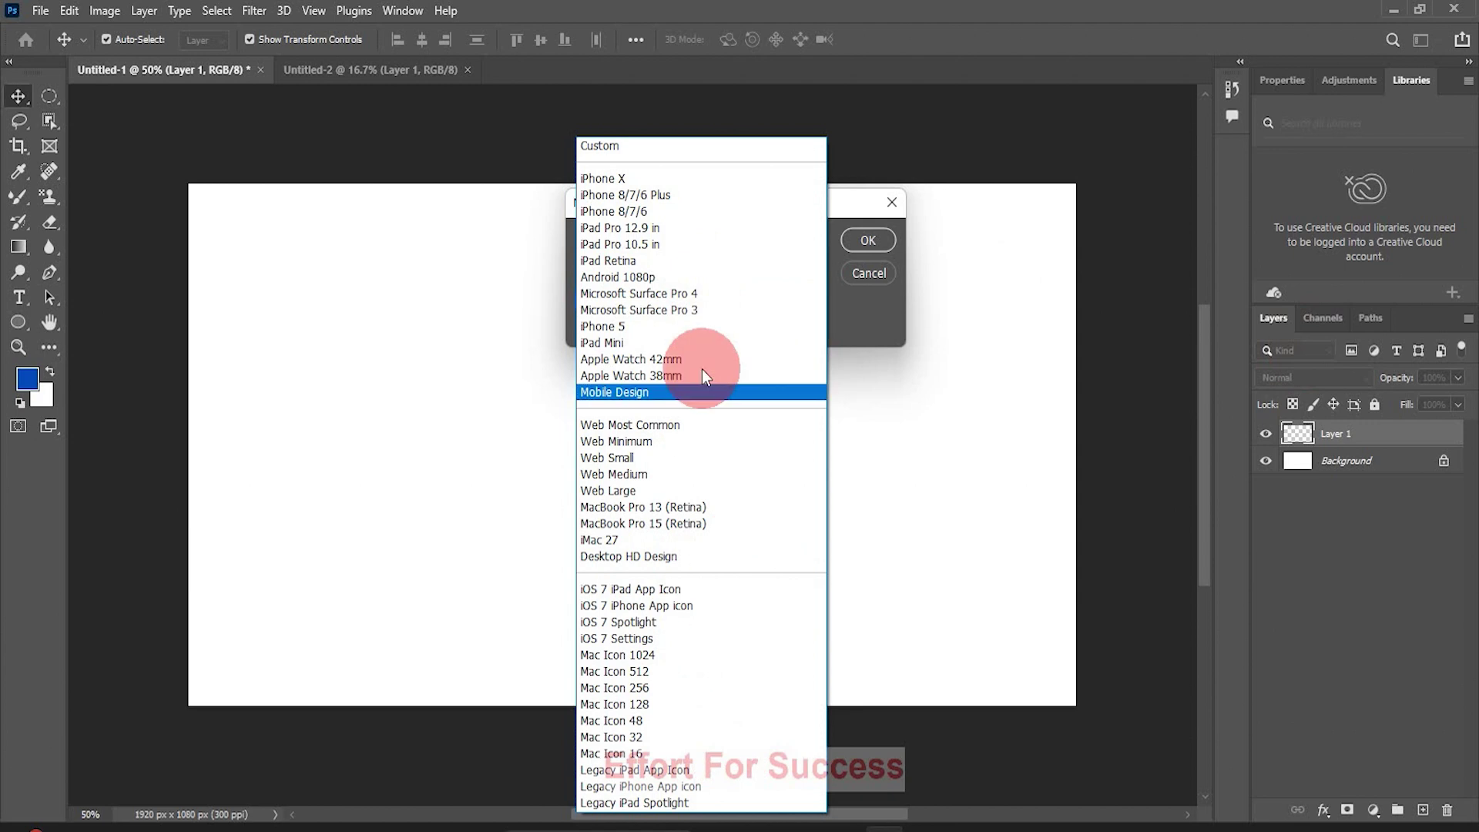
left_click(860, 428)
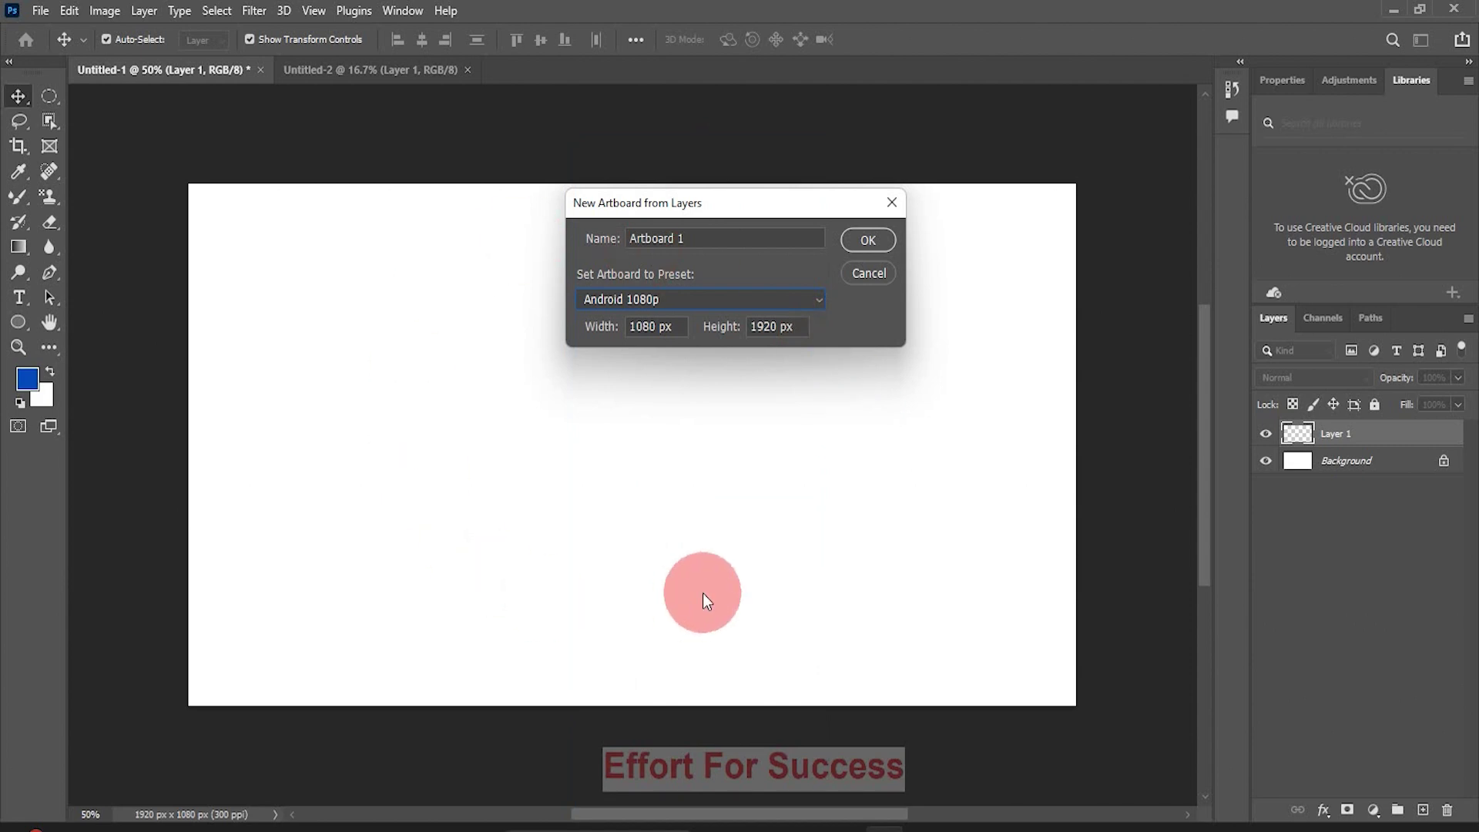
left_click(863, 241)
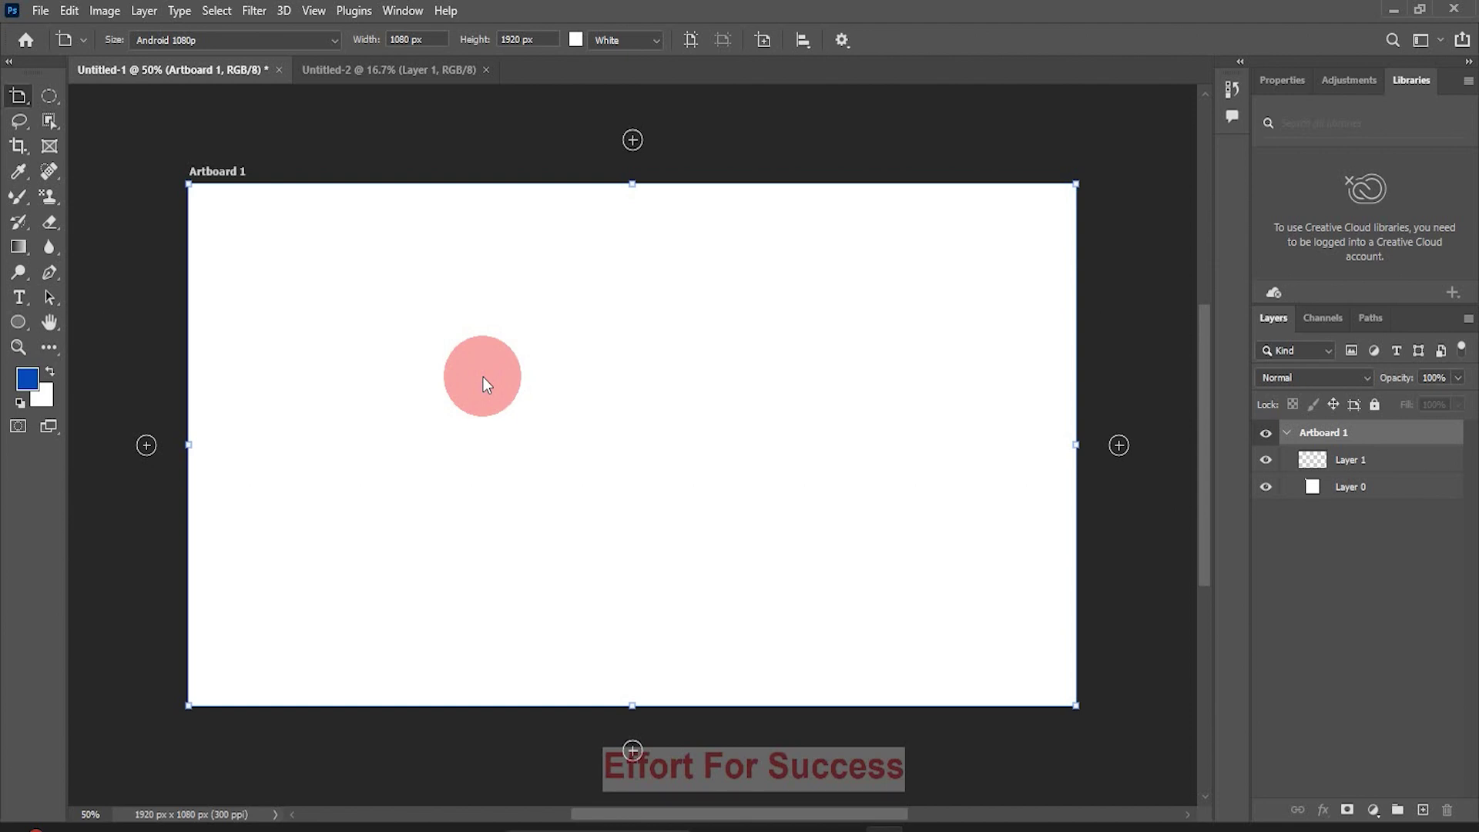
Step: Rename Artboard 1 to 'efs' in the Layers panel
double_click(1325, 436)
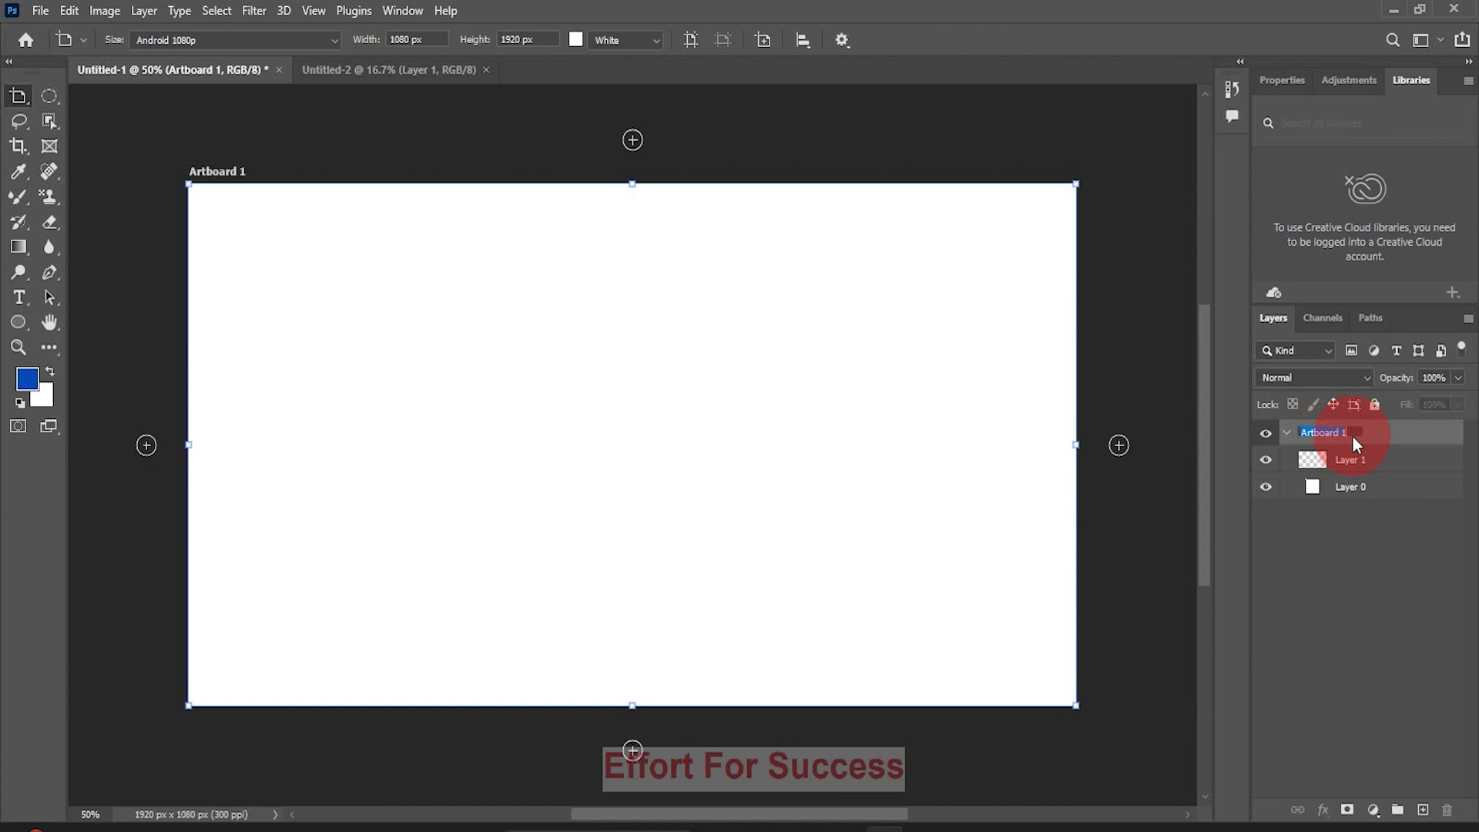
type("efs")
key("Return")
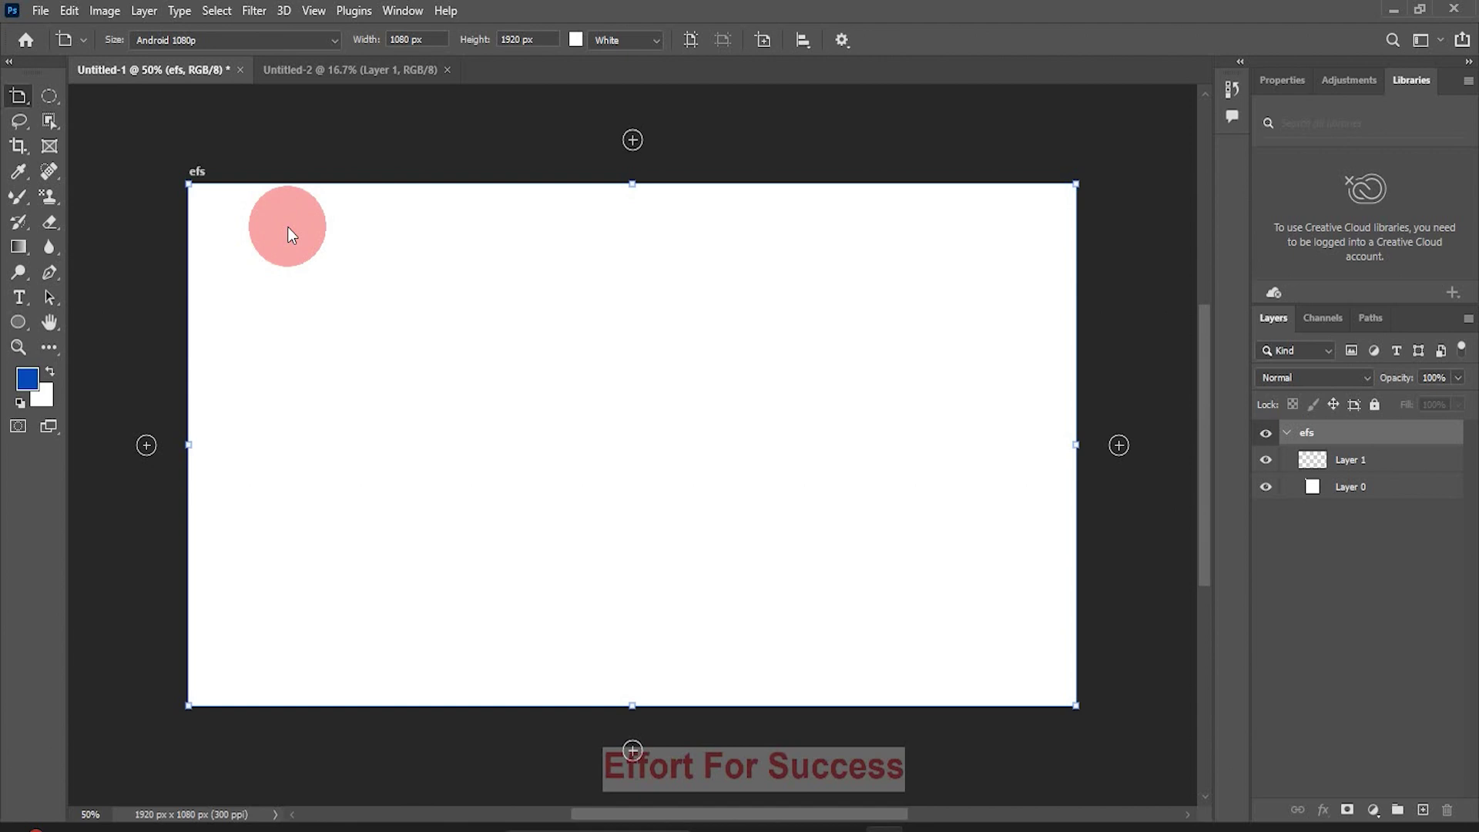
Step: Toggle between the Move and Artboard tools, then select the Zoom tool
left_click(24, 99)
right_click(26, 99)
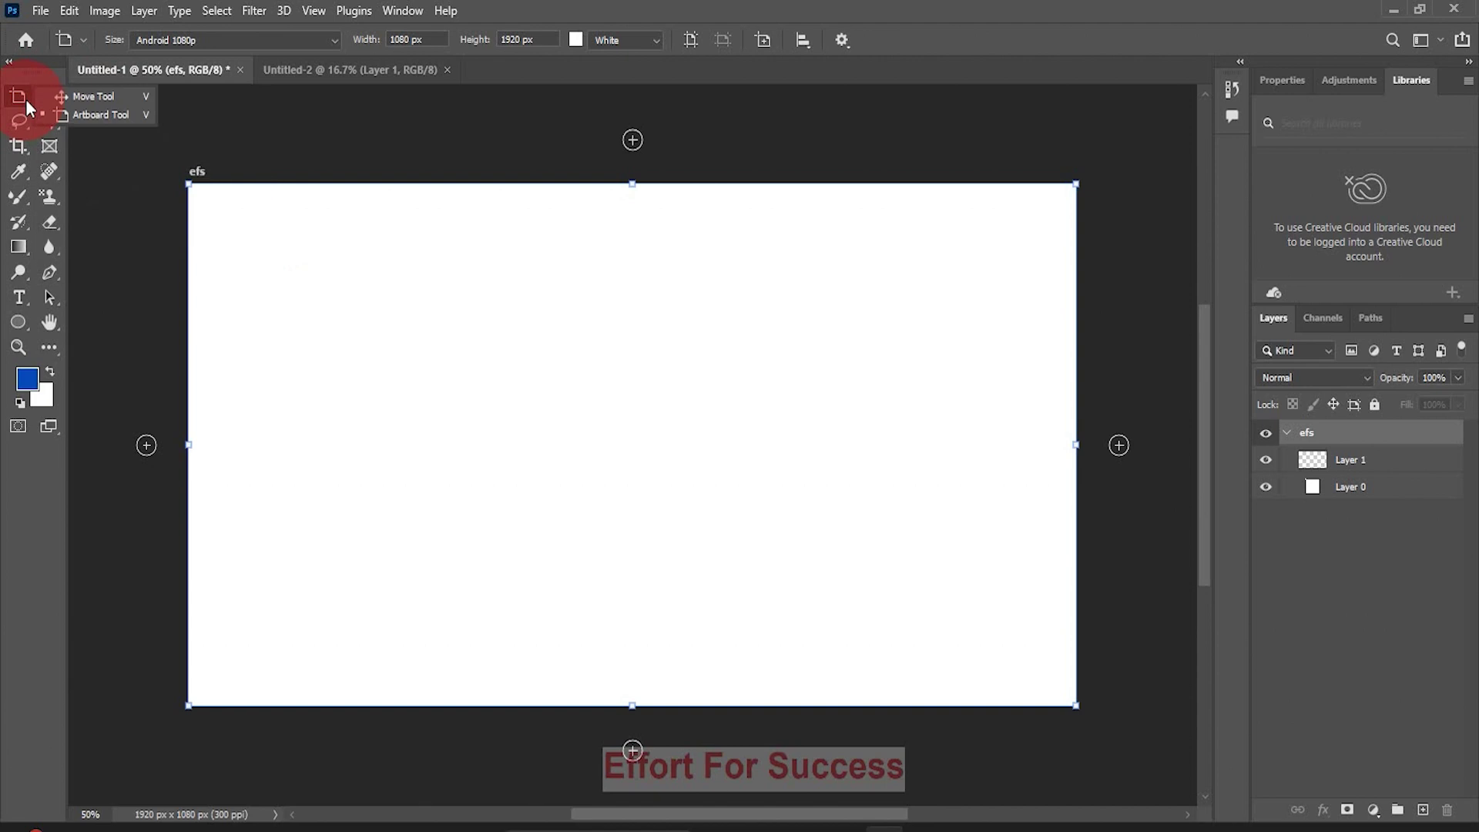
left_click(86, 98)
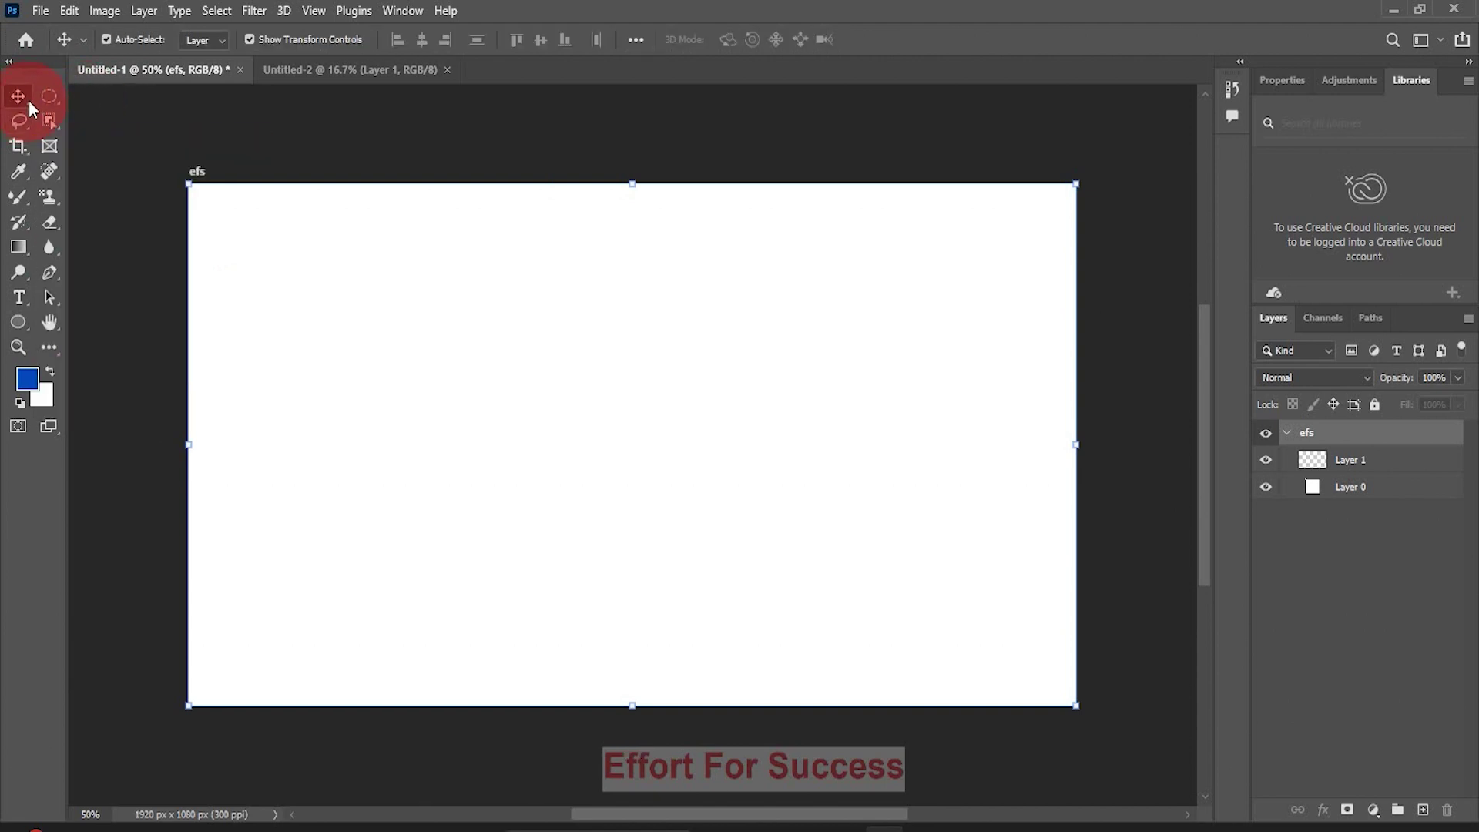
right_click(29, 101)
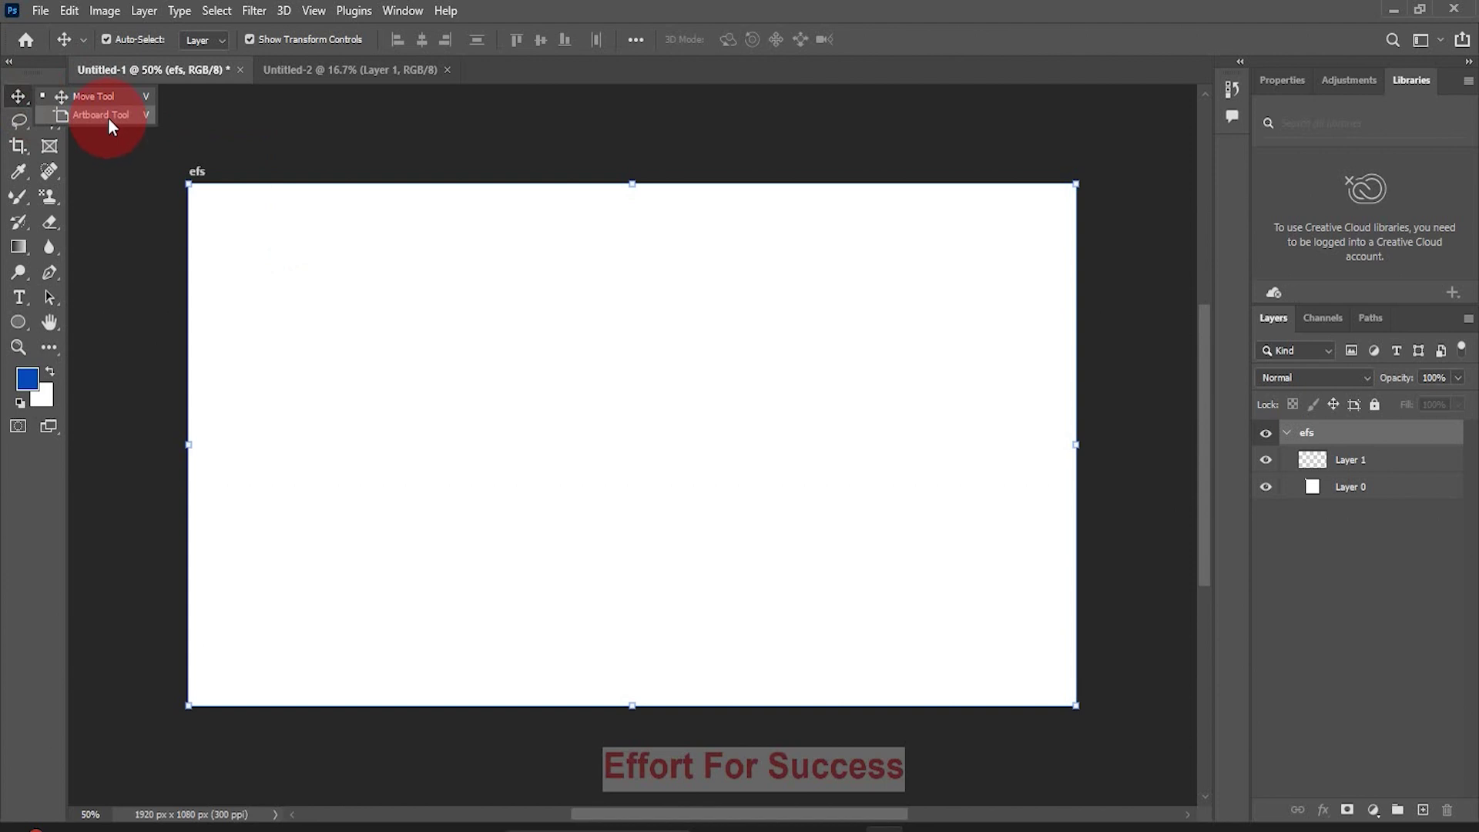
left_click(109, 117)
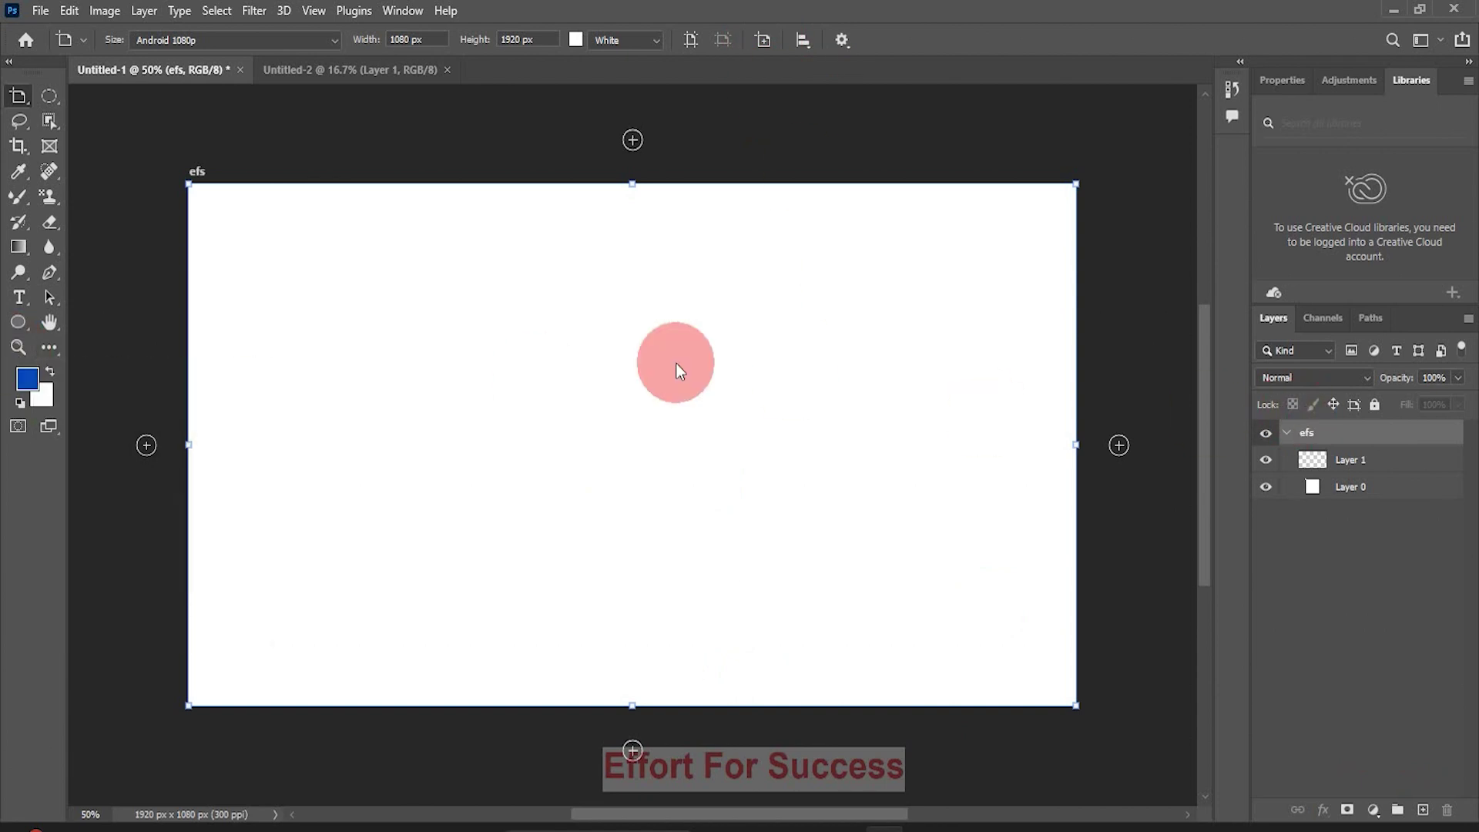
left_click(18, 348)
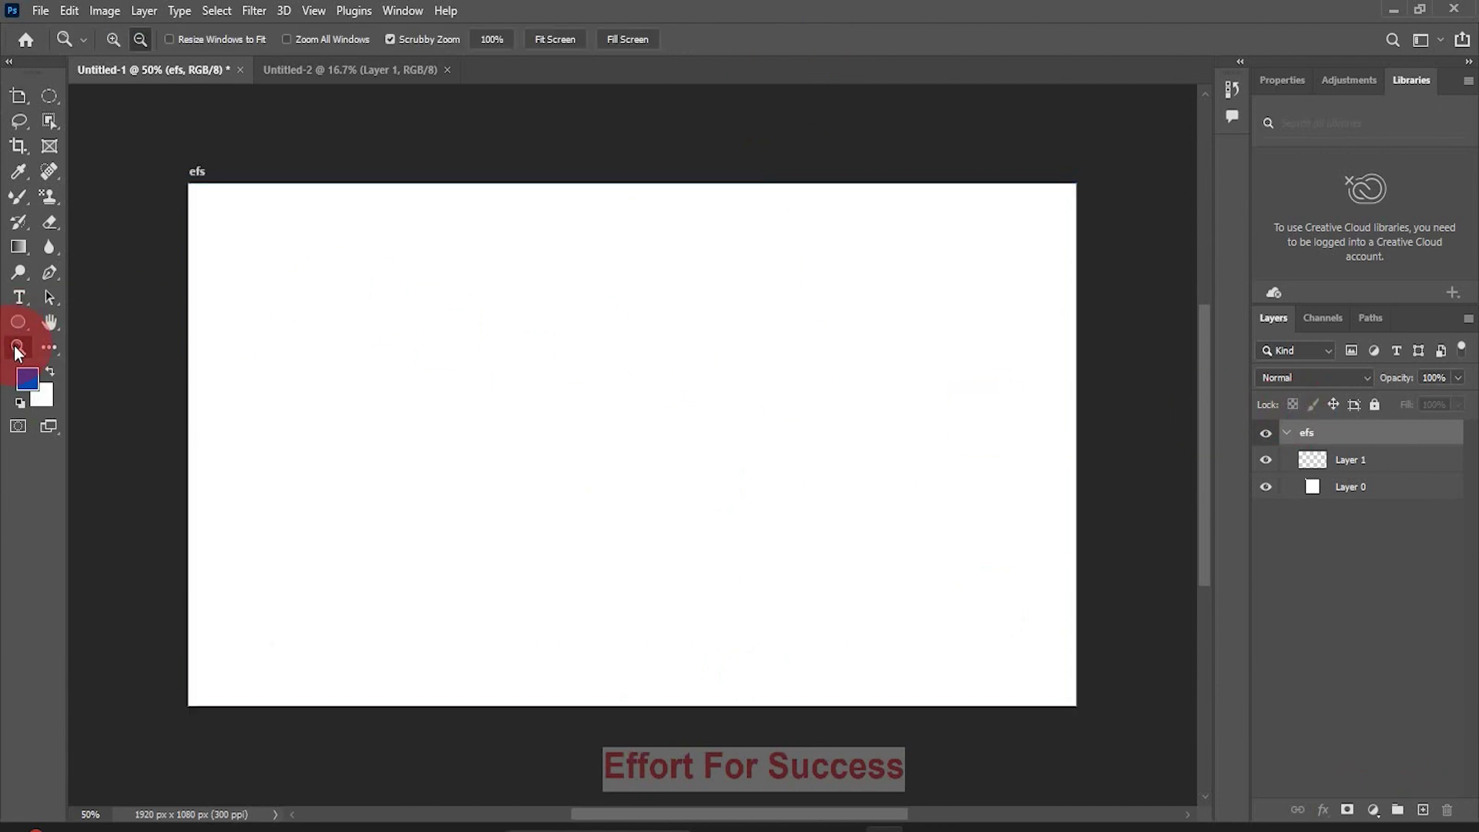
Step: Zoom out to 16.7%, then add Artboard 1 right of efs and Artboard 2 above it
left_click(589, 400)
left_click(589, 400)
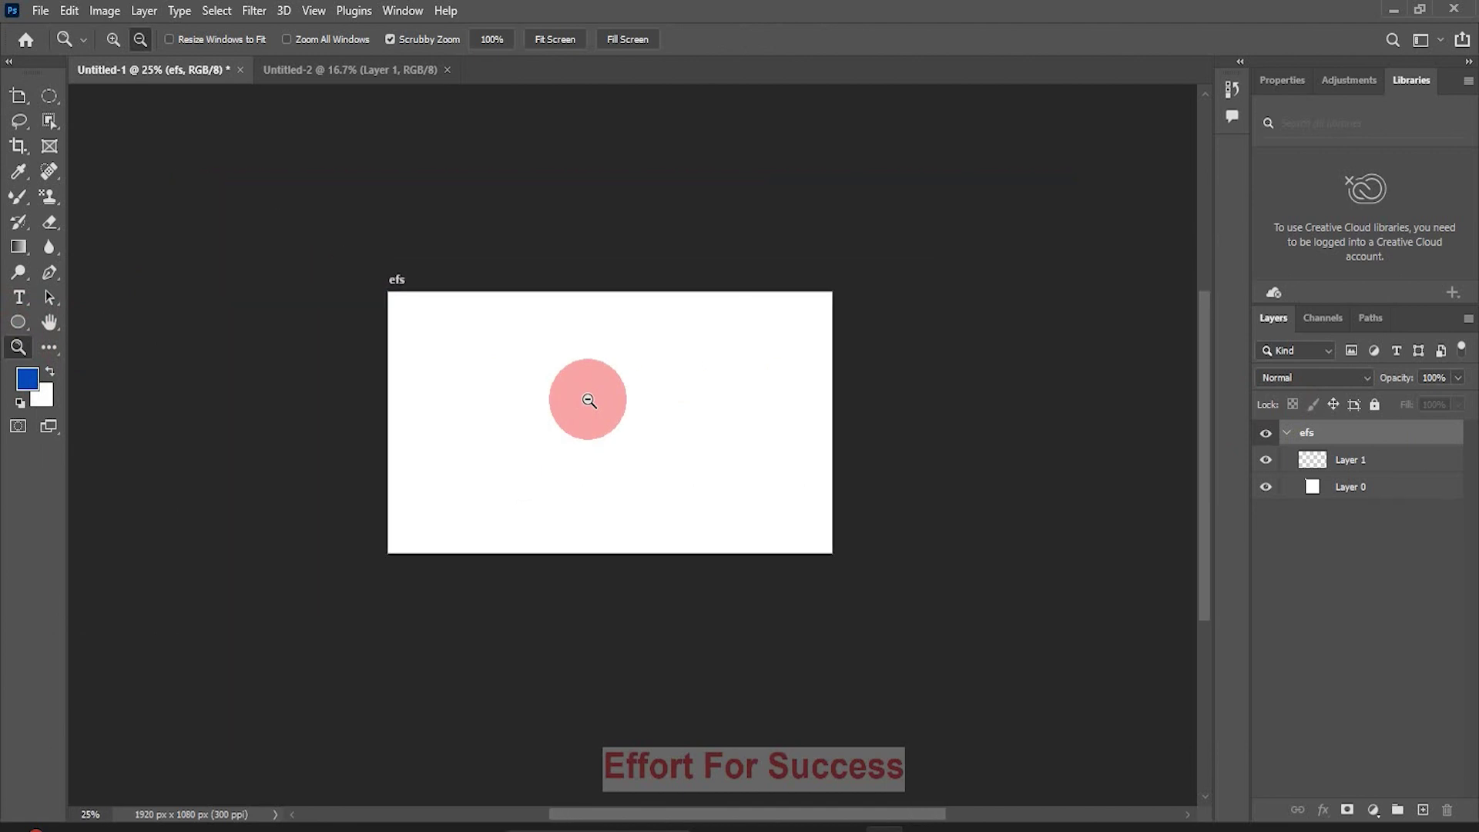
left_click(589, 400)
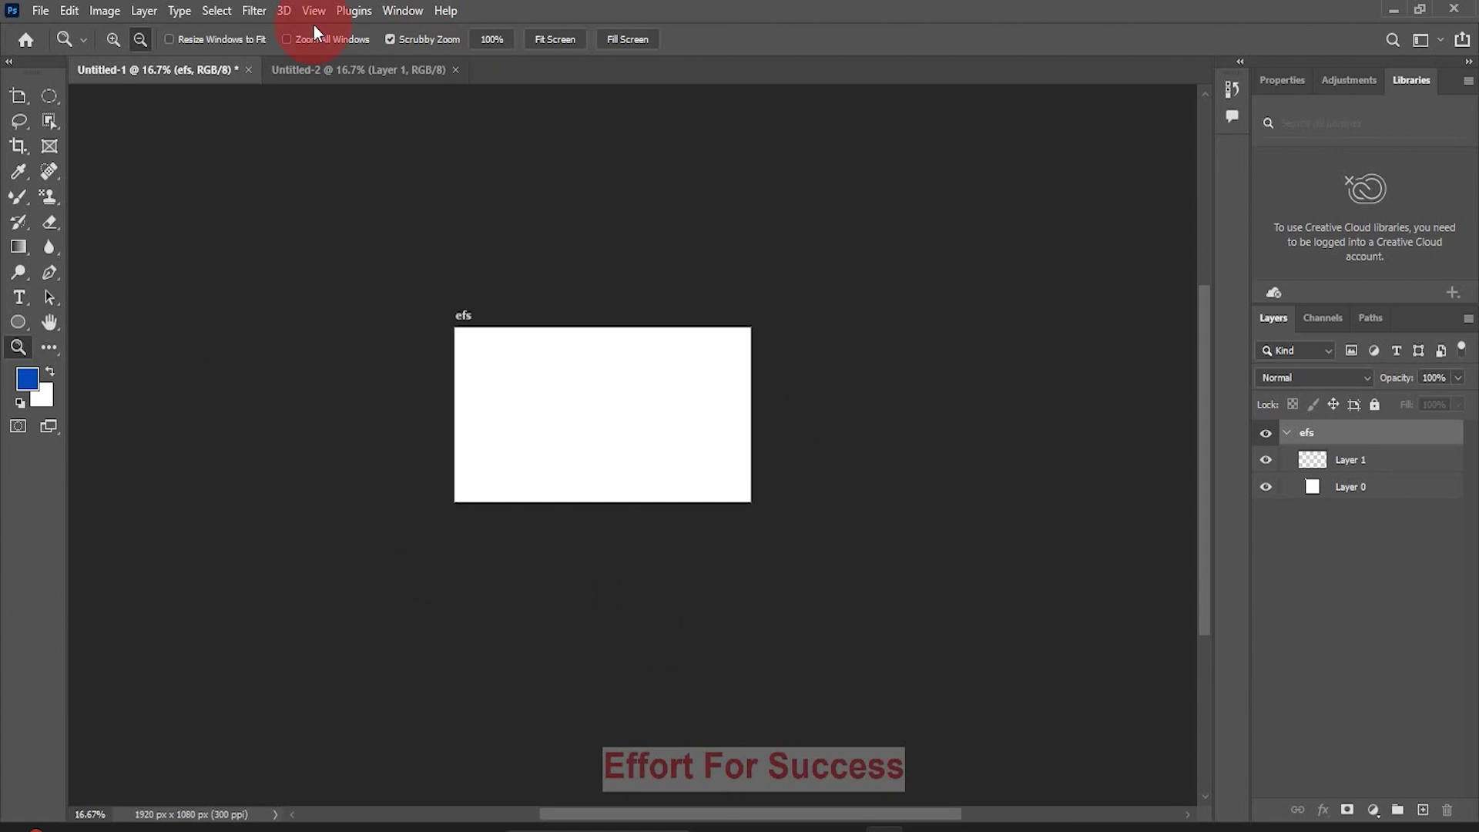
key("v")
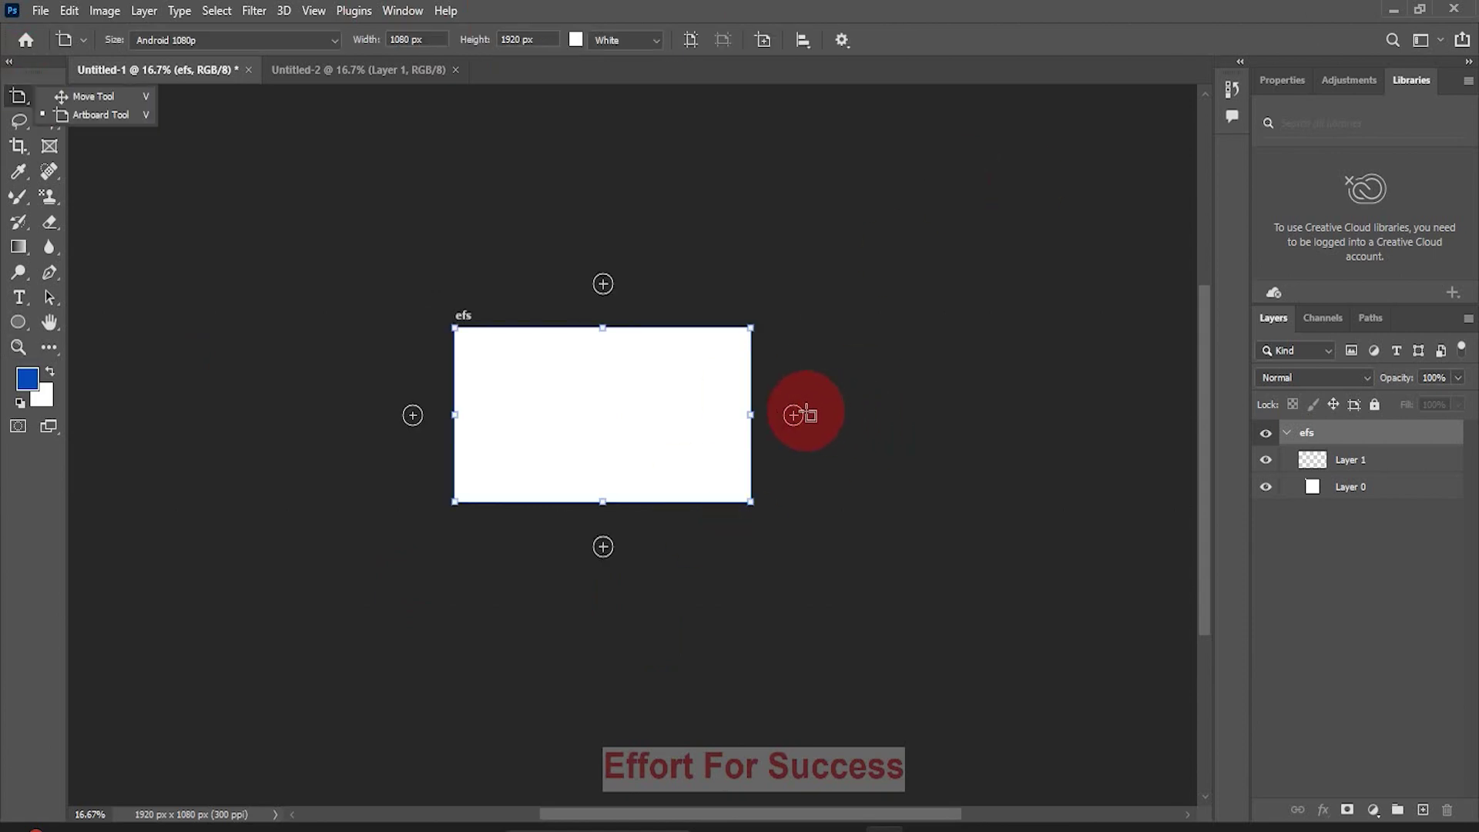
left_click(793, 416)
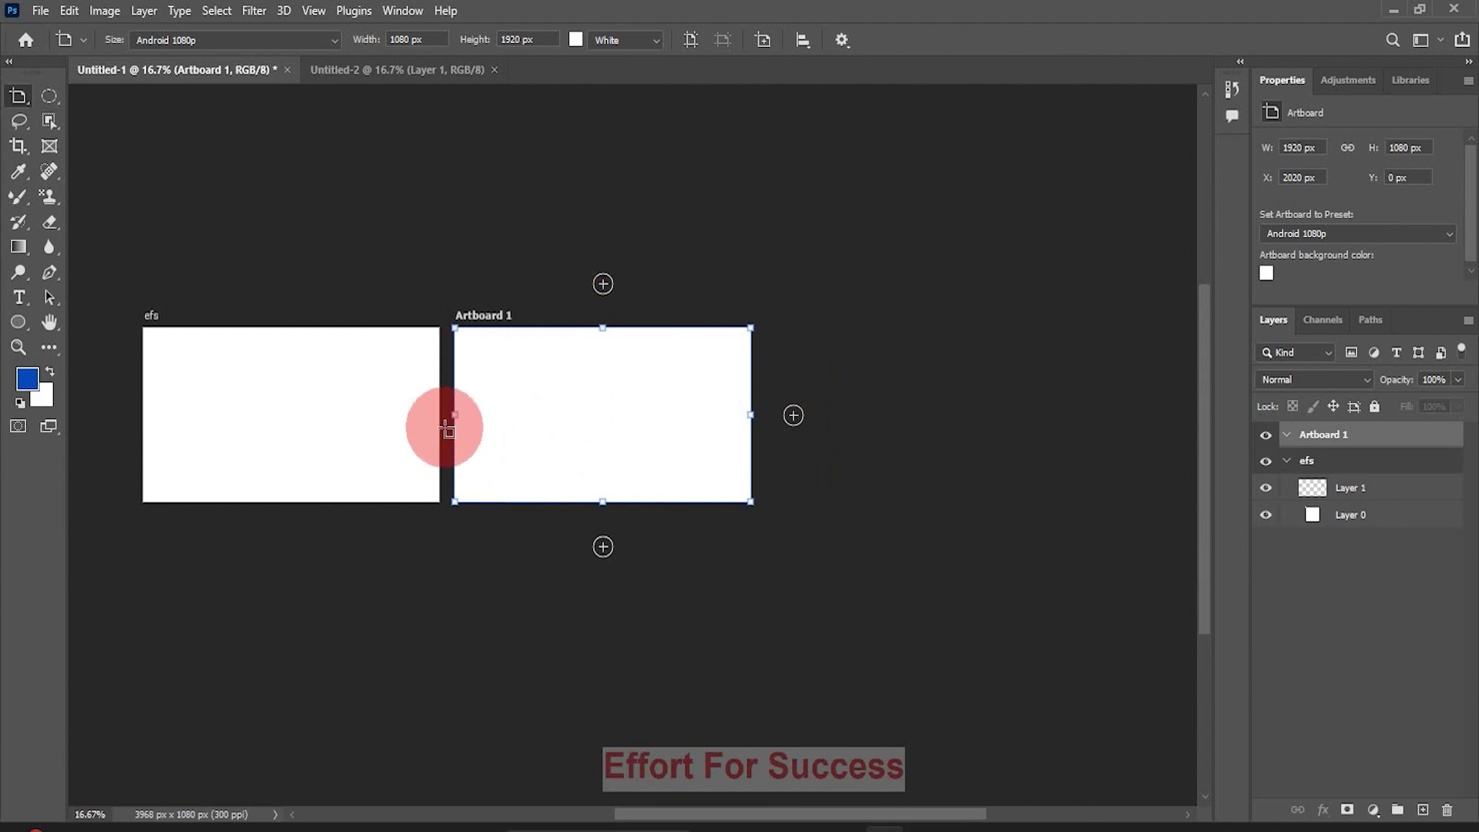
left_click(589, 286)
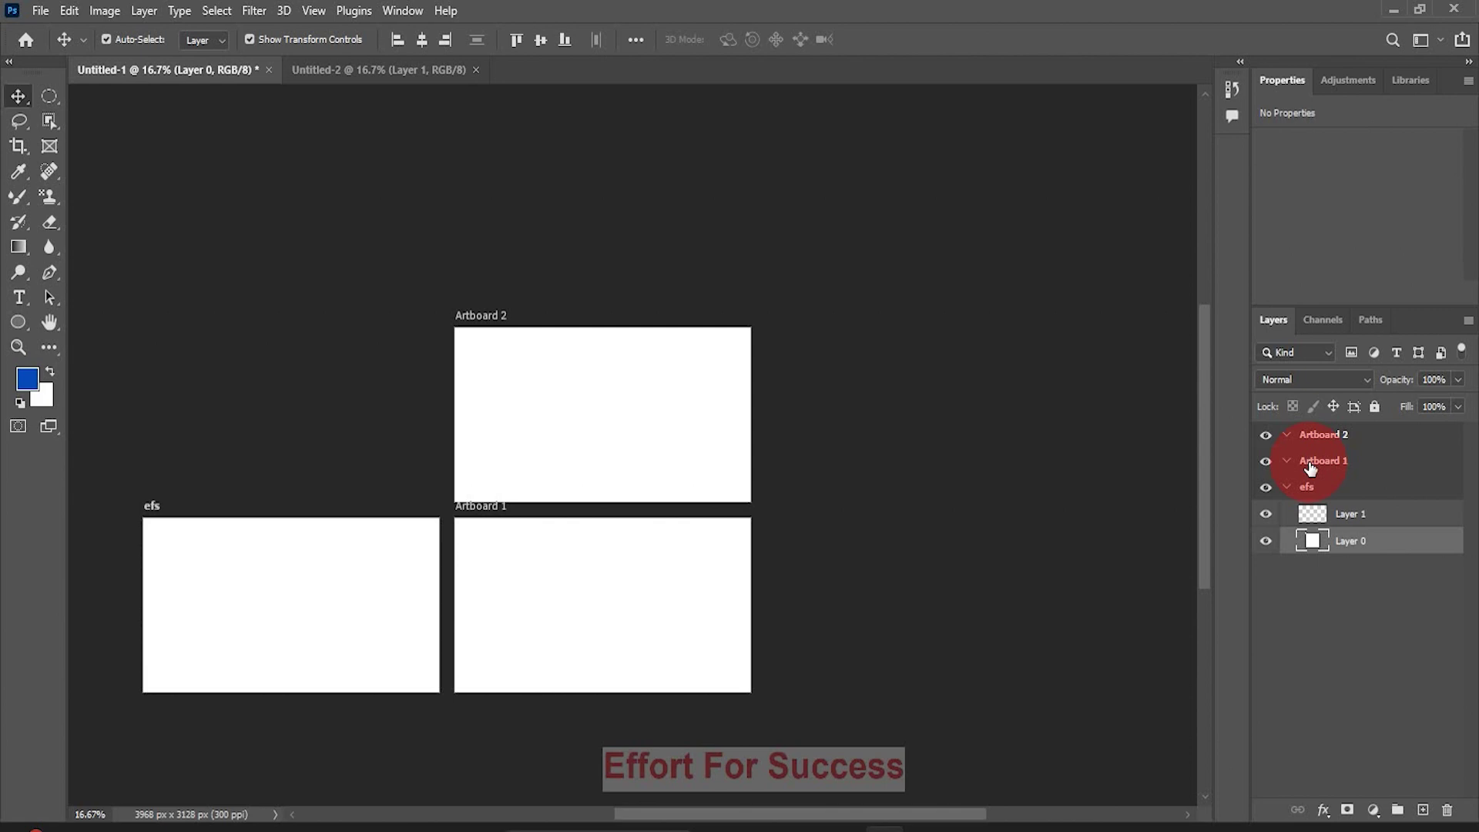
Step: Collapse the artboard groups, select Artboard 2, and delete a misplaced new layer
left_click(1287, 461)
left_click(1286, 435)
left_click(1369, 446)
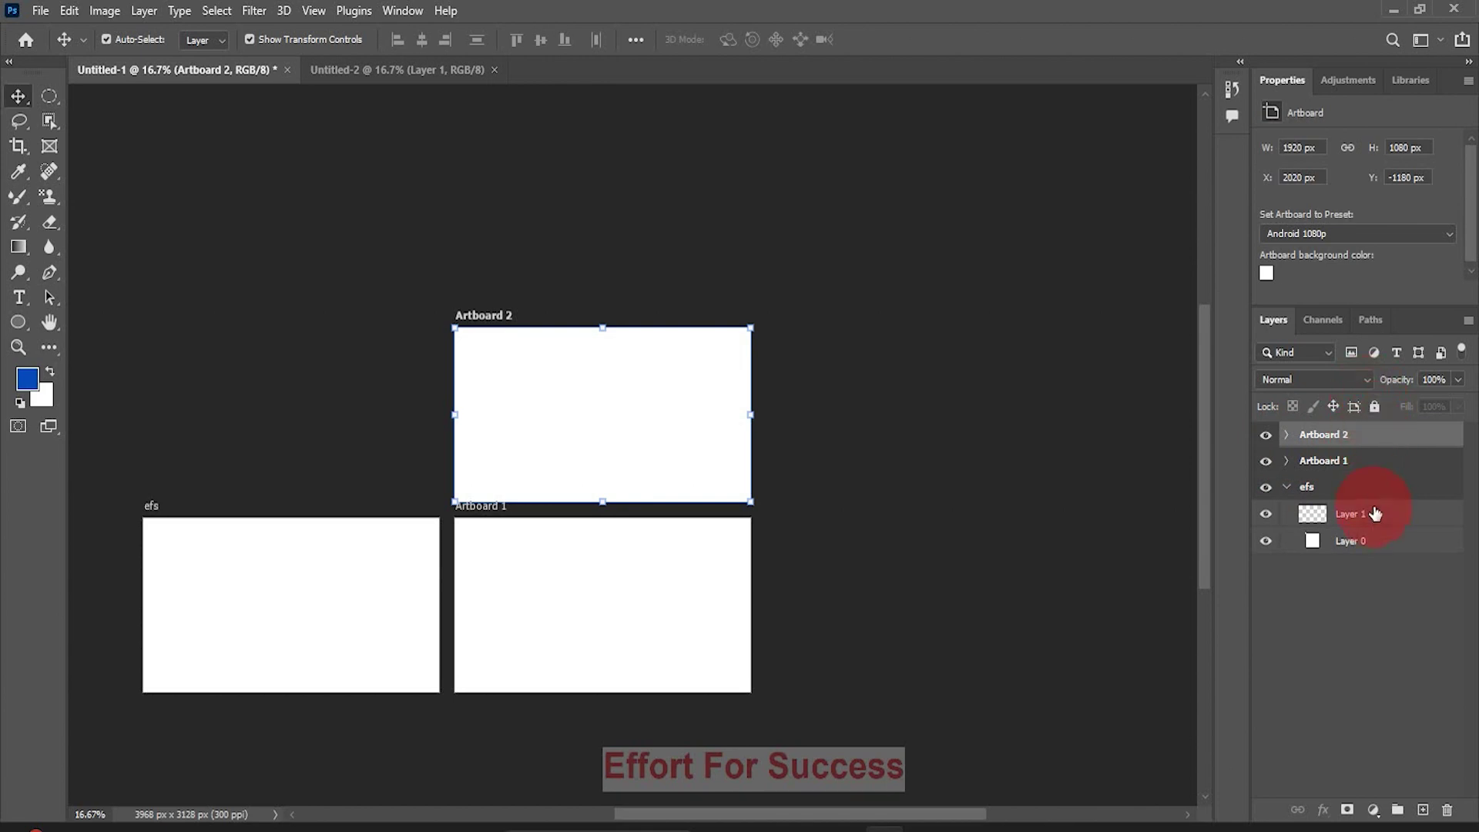
left_click(1424, 813)
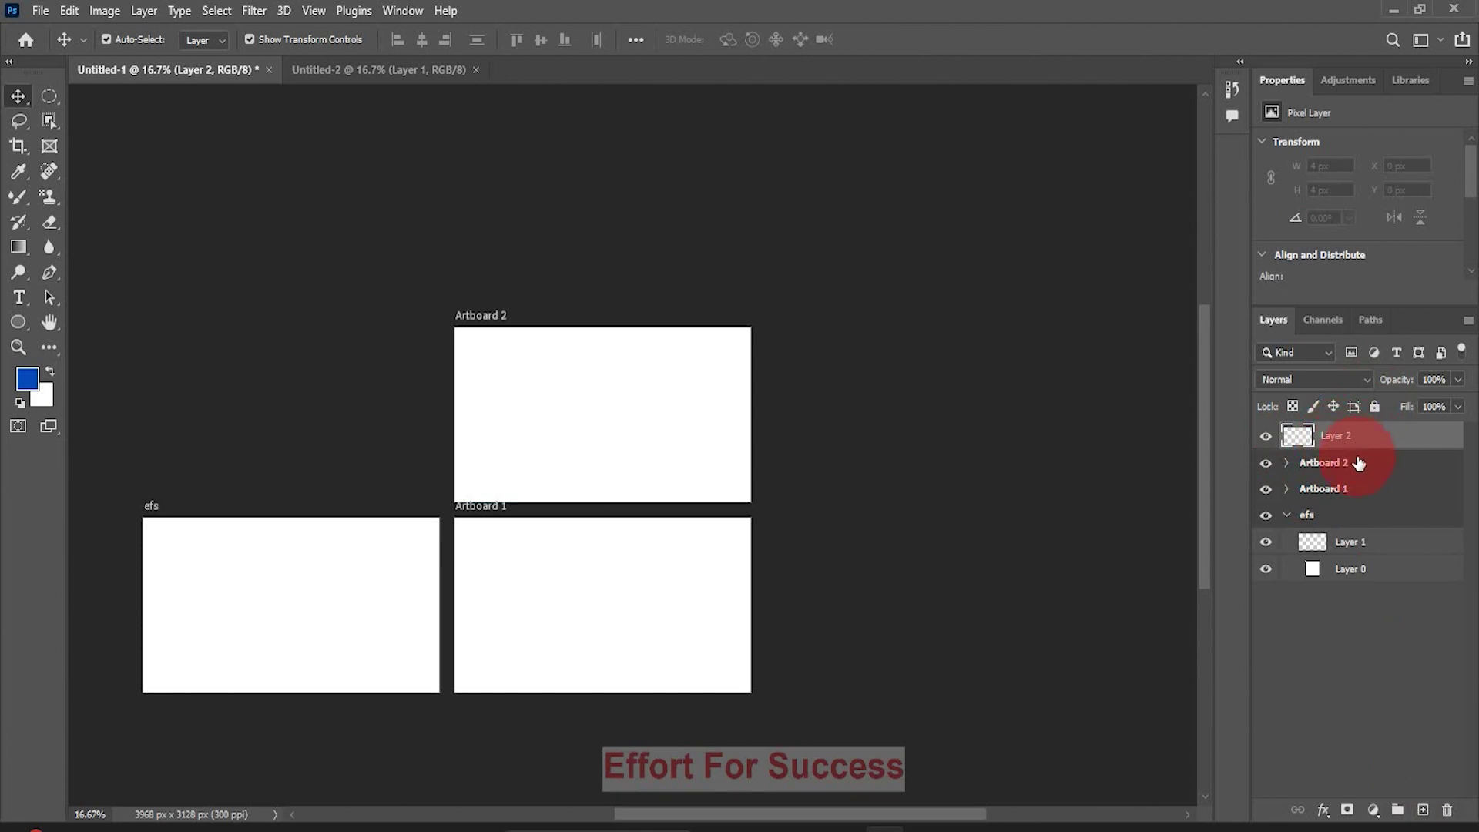
left_click(1447, 814)
left_click(637, 319)
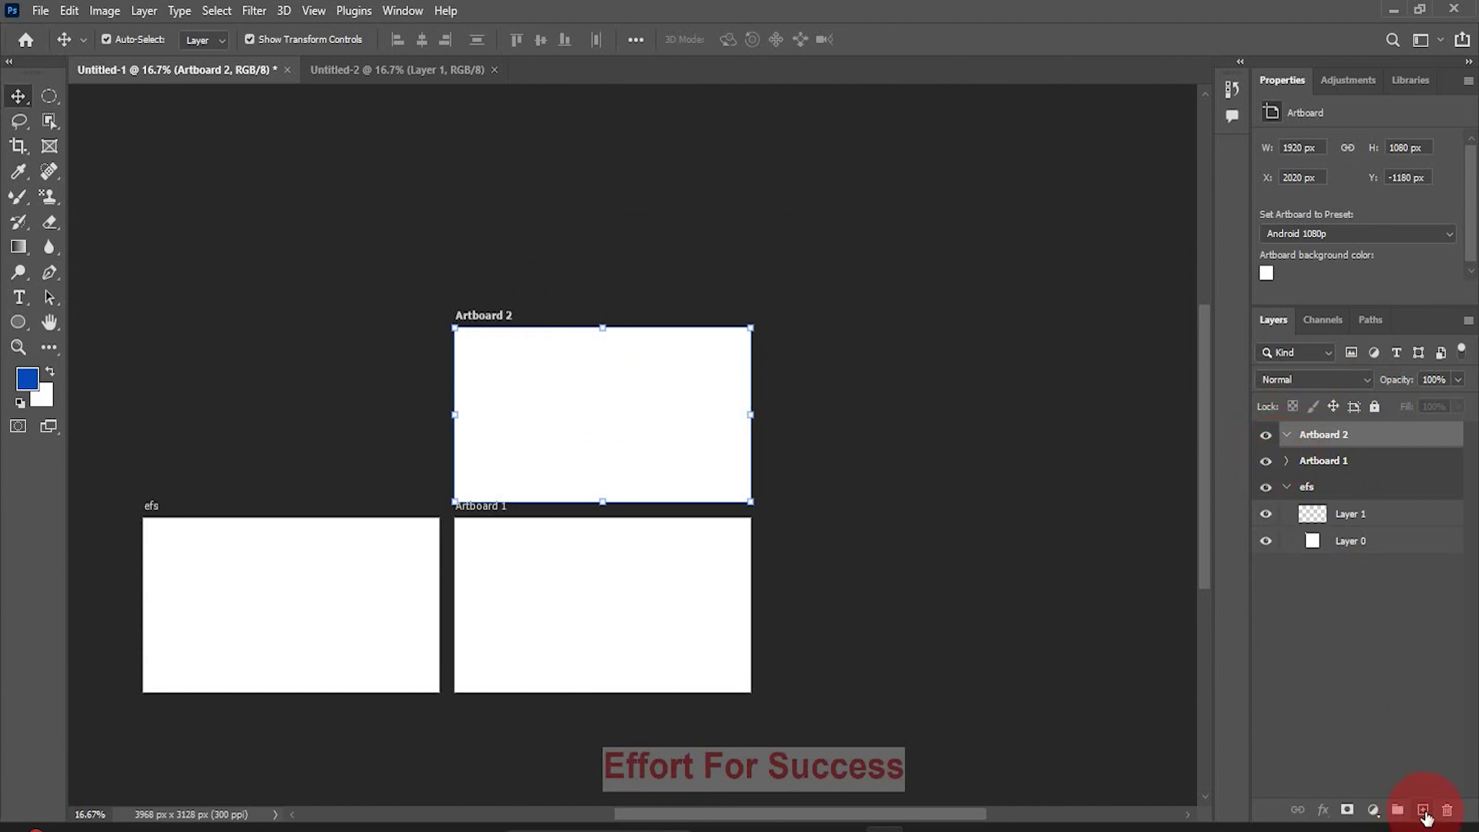
Step: Add an empty Layer 2 inside Artboard 2, then select the efs artboard
left_click(1425, 813)
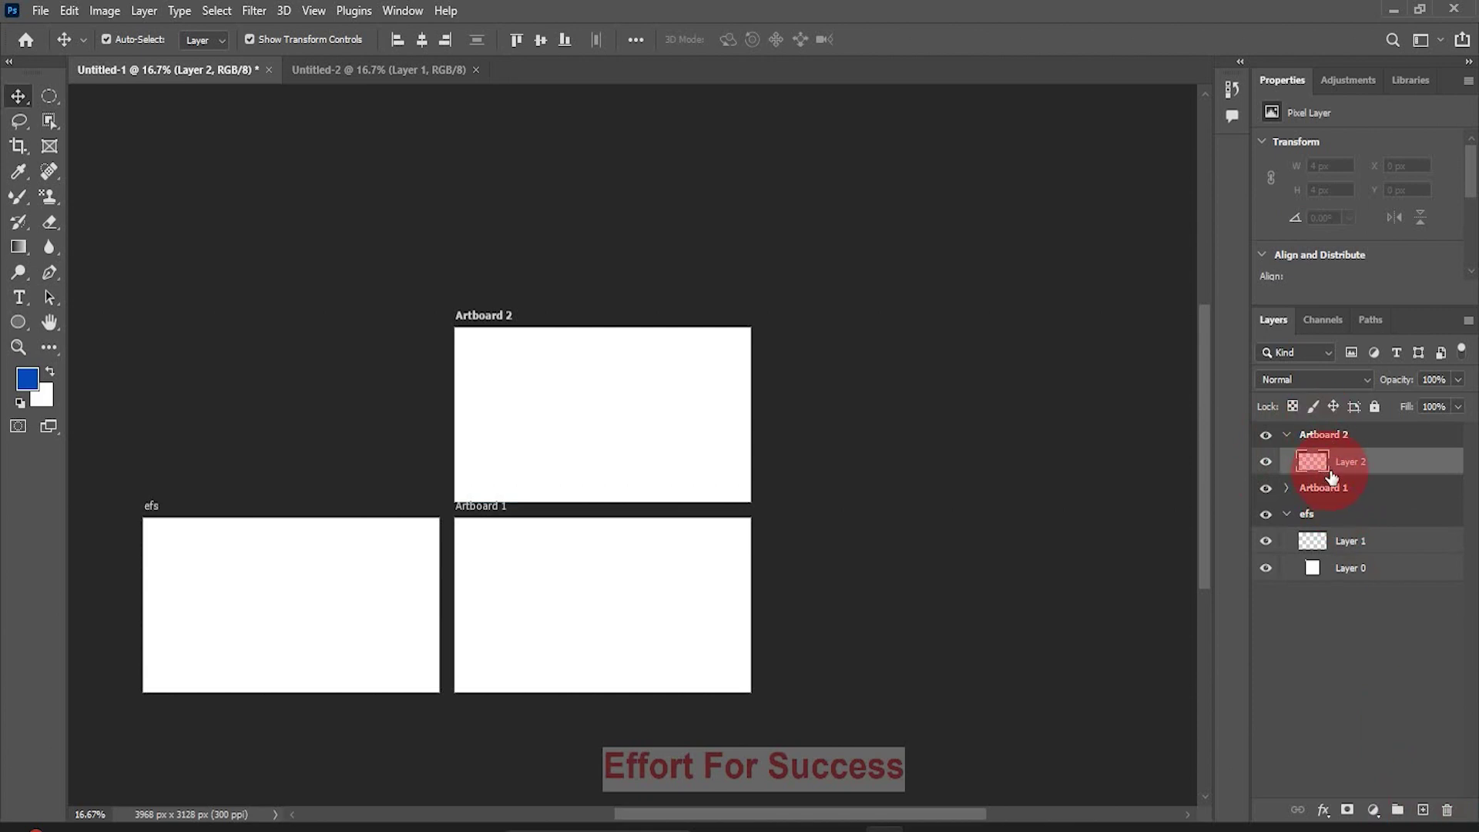
left_click(1266, 436)
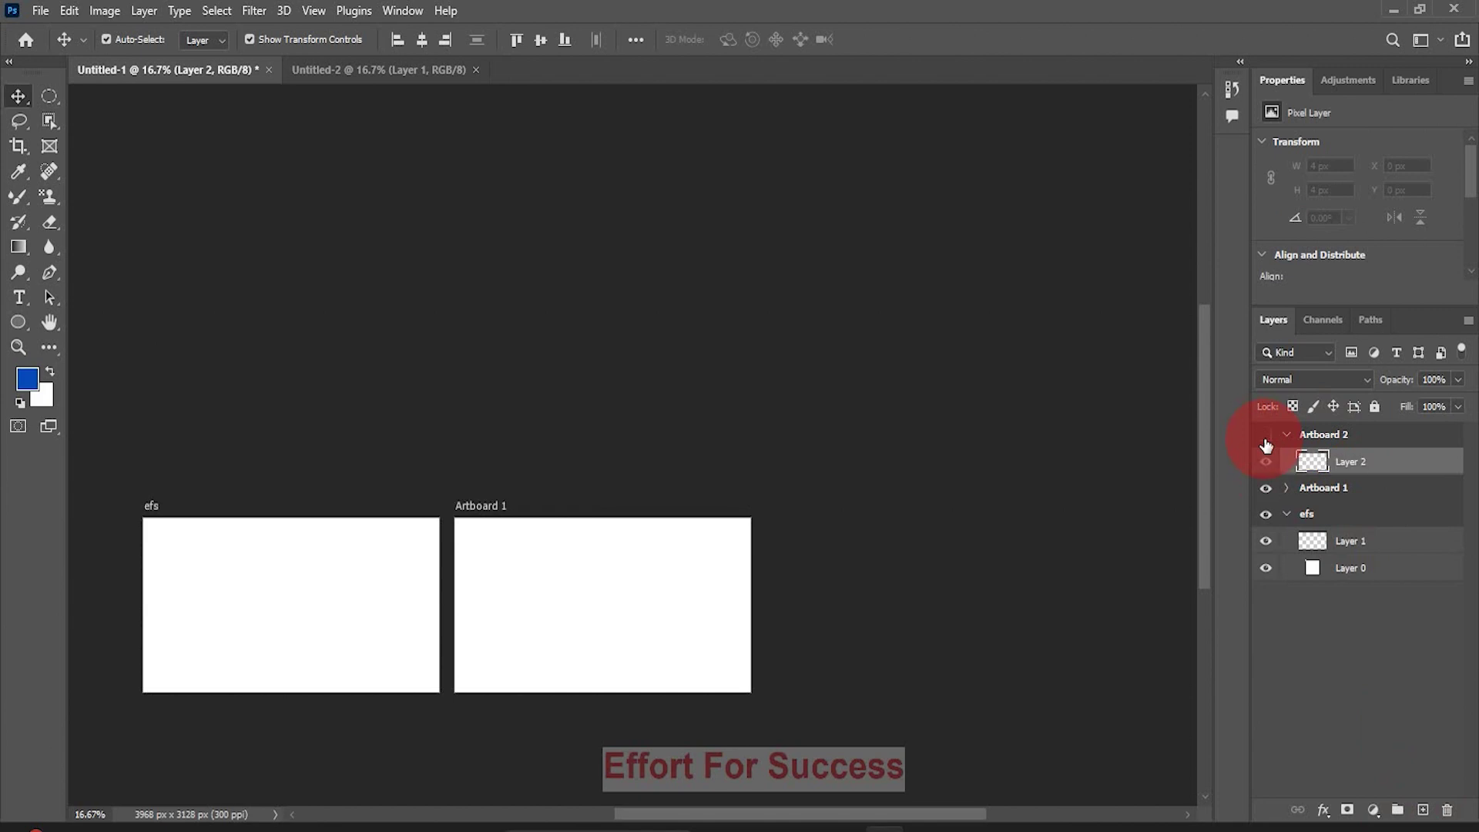
left_click(1266, 437)
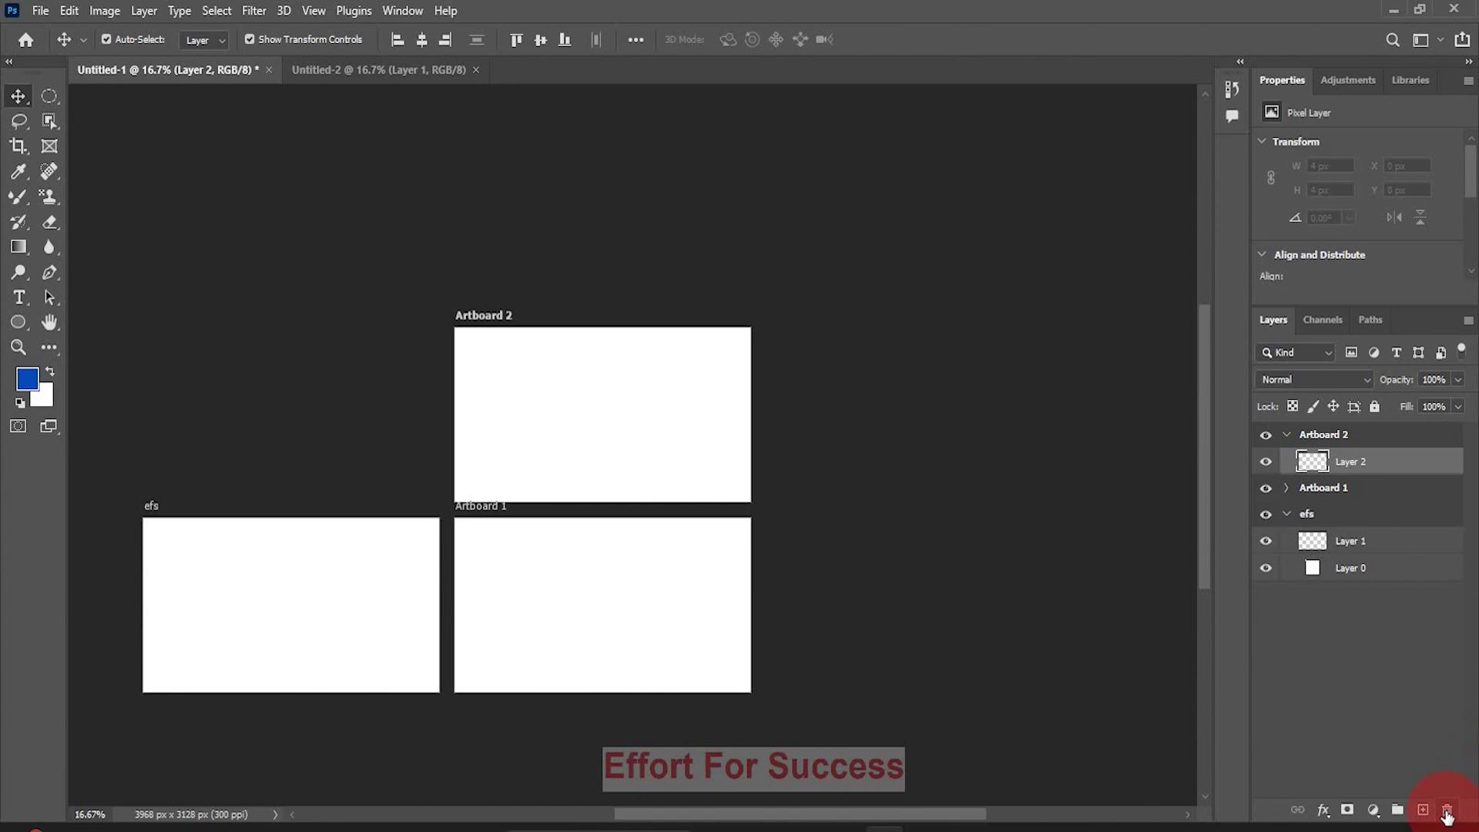
left_click(1416, 479)
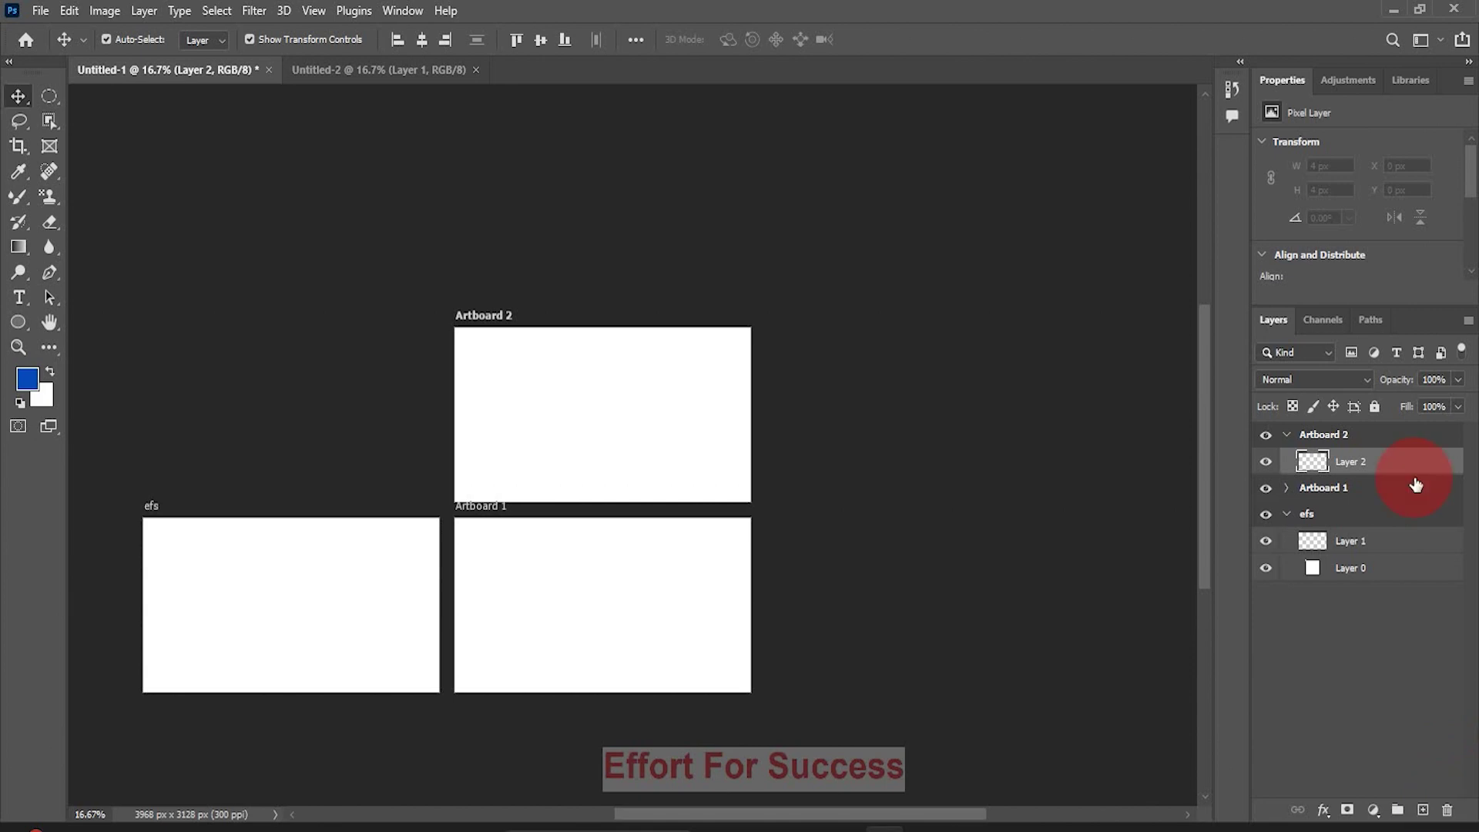
left_click(1448, 816)
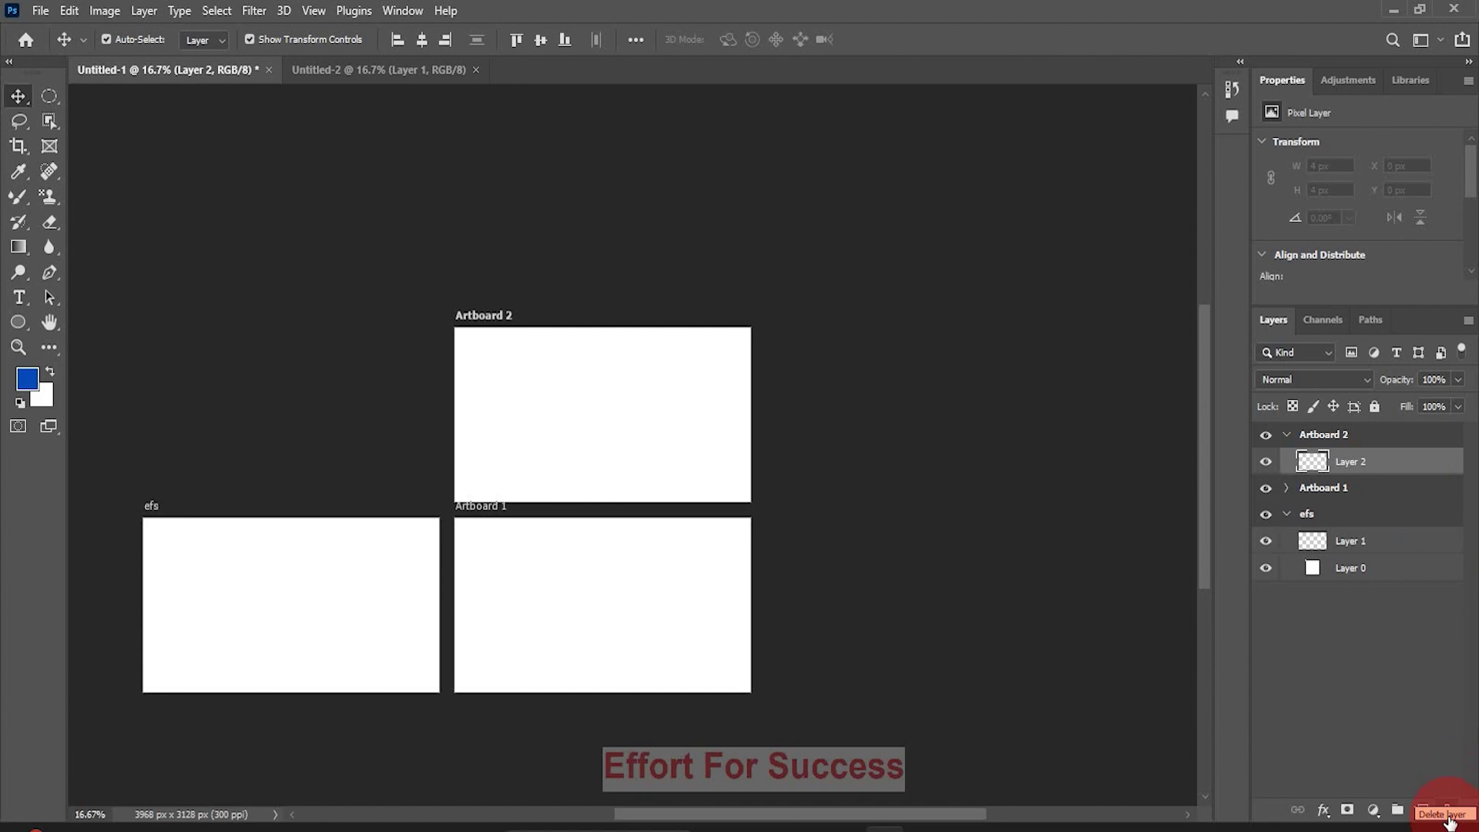
left_click(168, 450)
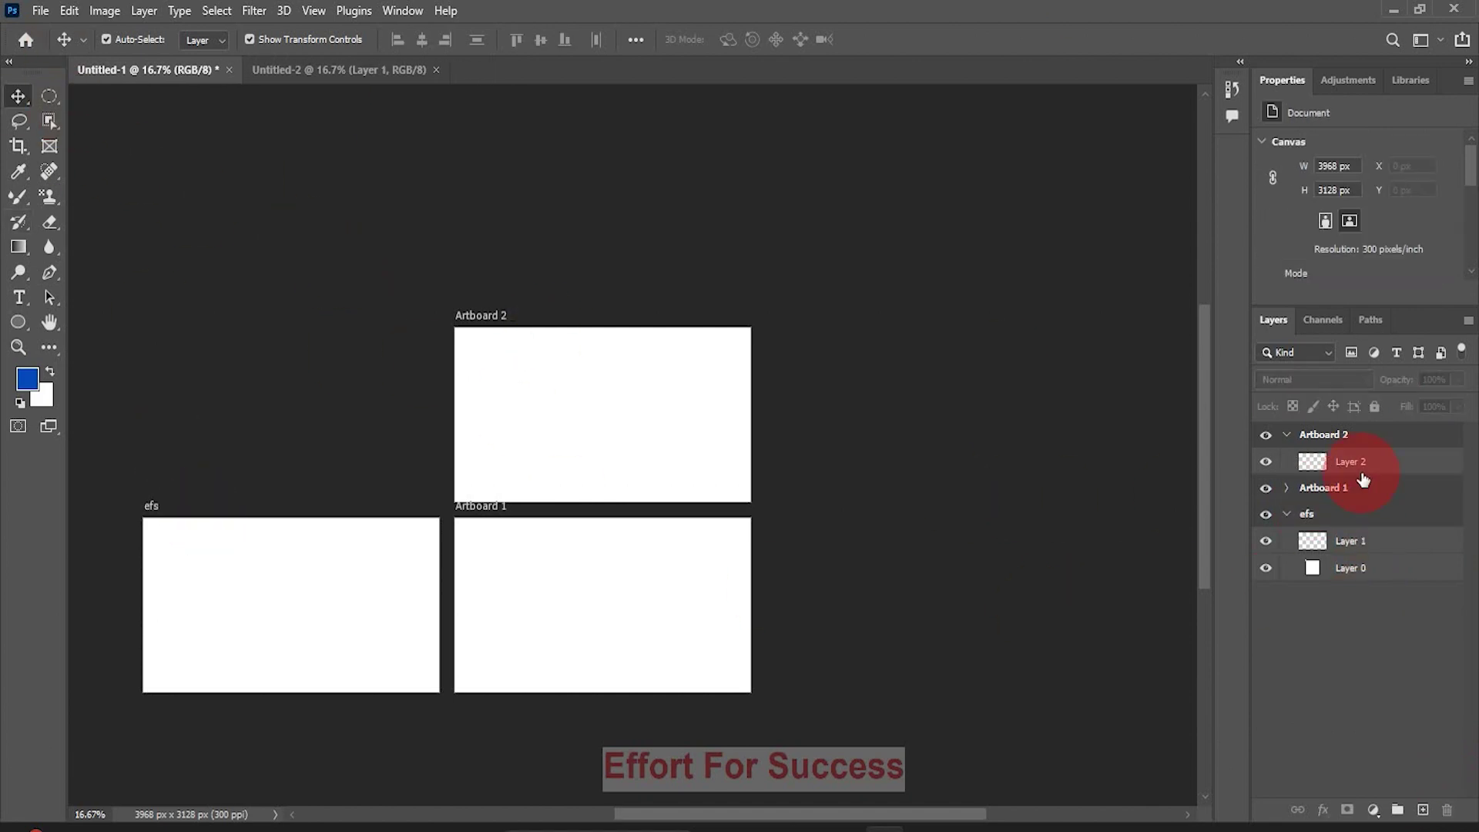
left_click(1330, 524)
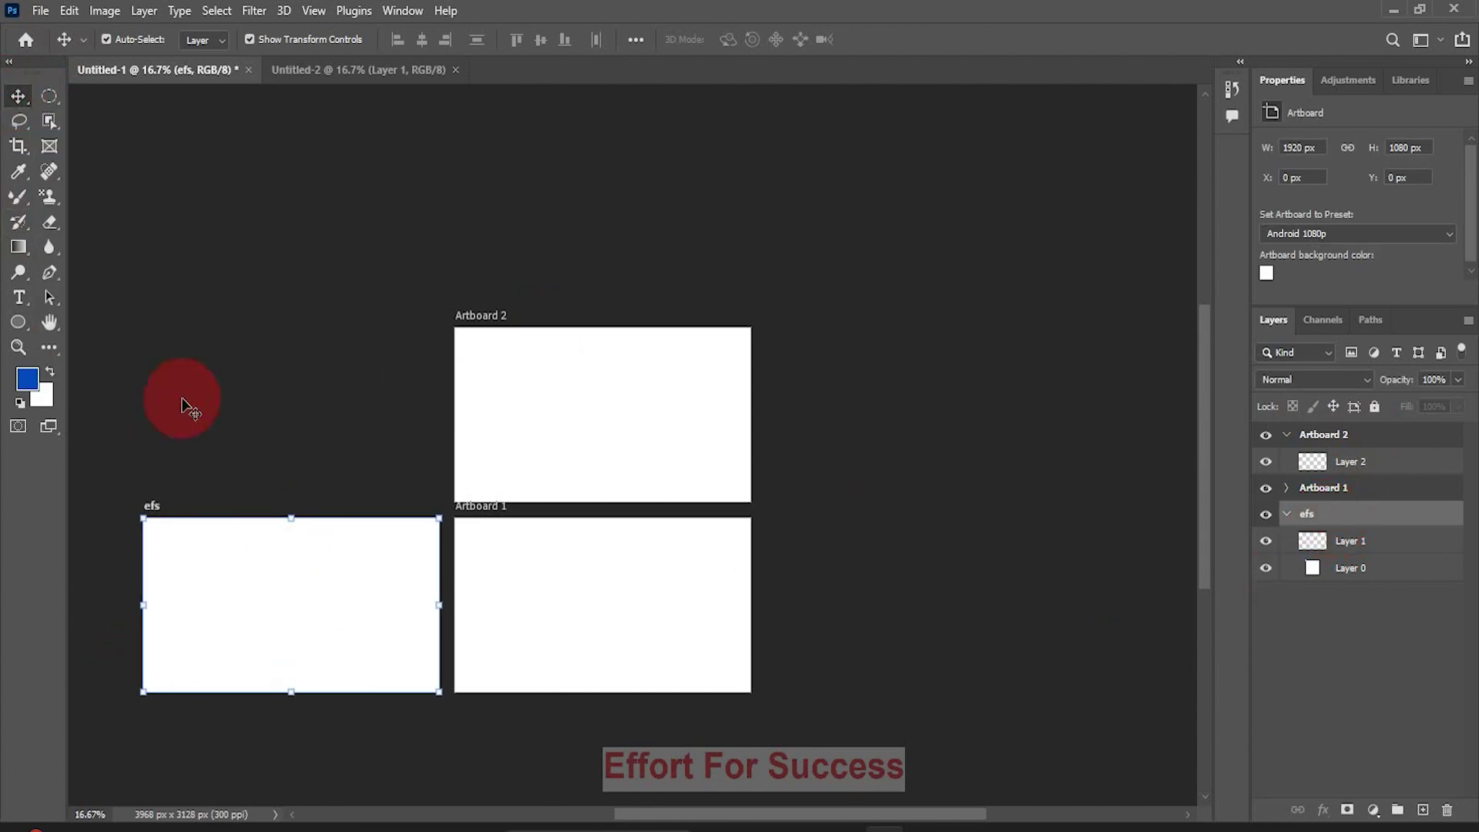
Step: Place the vecteezy bride image as a linked smart object in the efs artboard
right_click(28, 99)
left_click(103, 115)
mouse_move(290, 605)
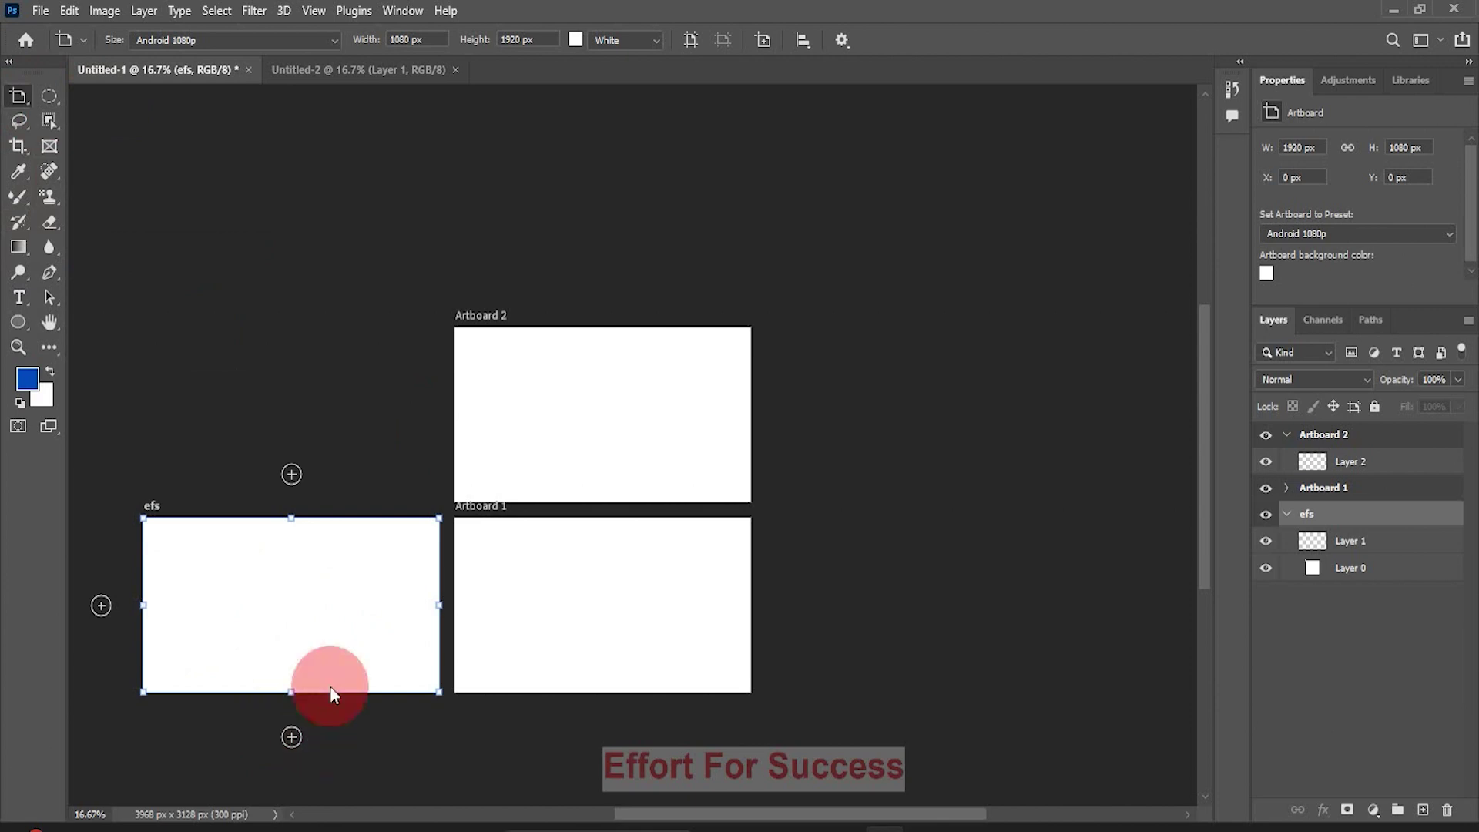
left_click(43, 10)
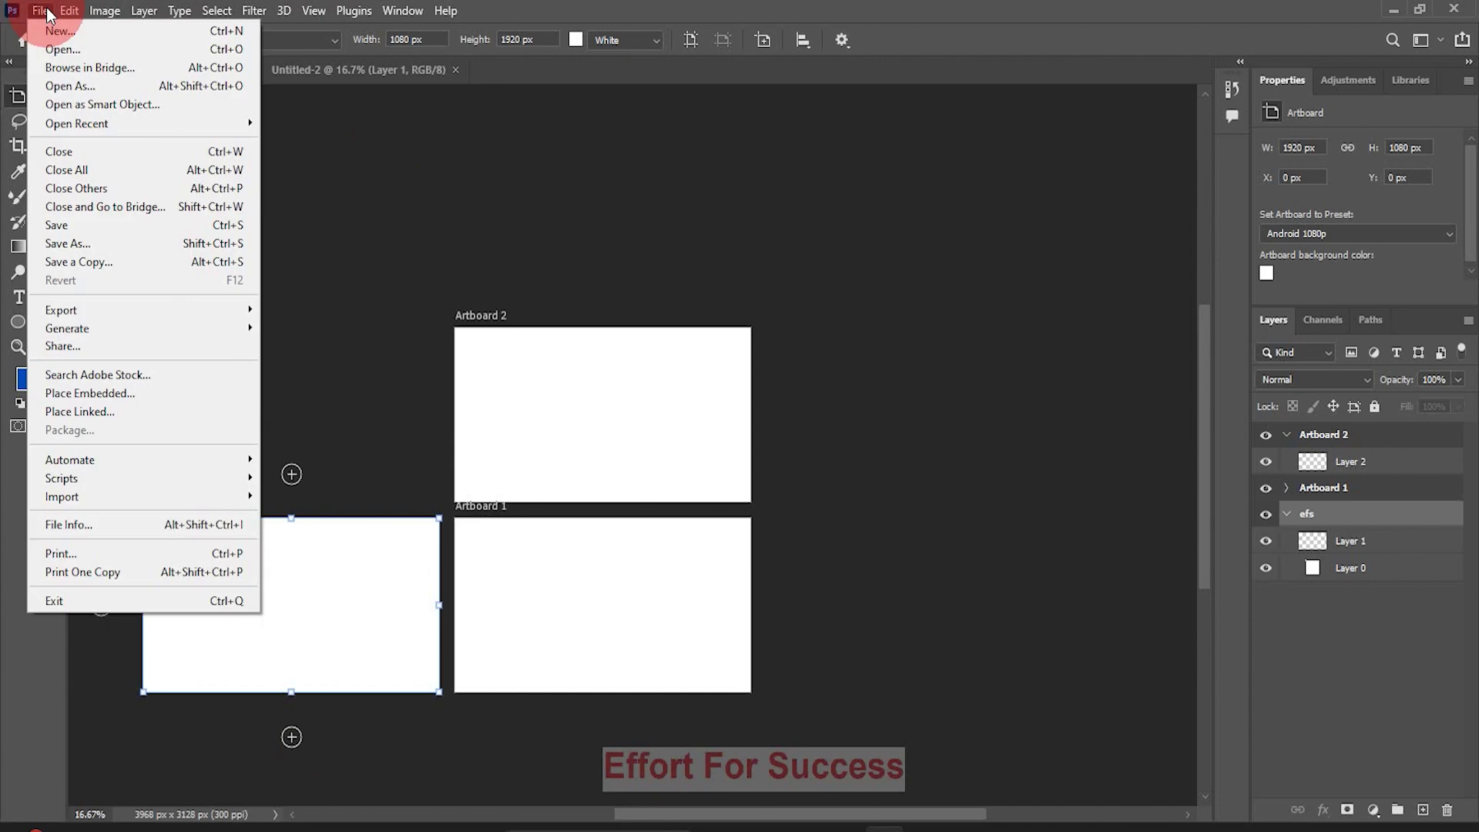
left_click(60, 412)
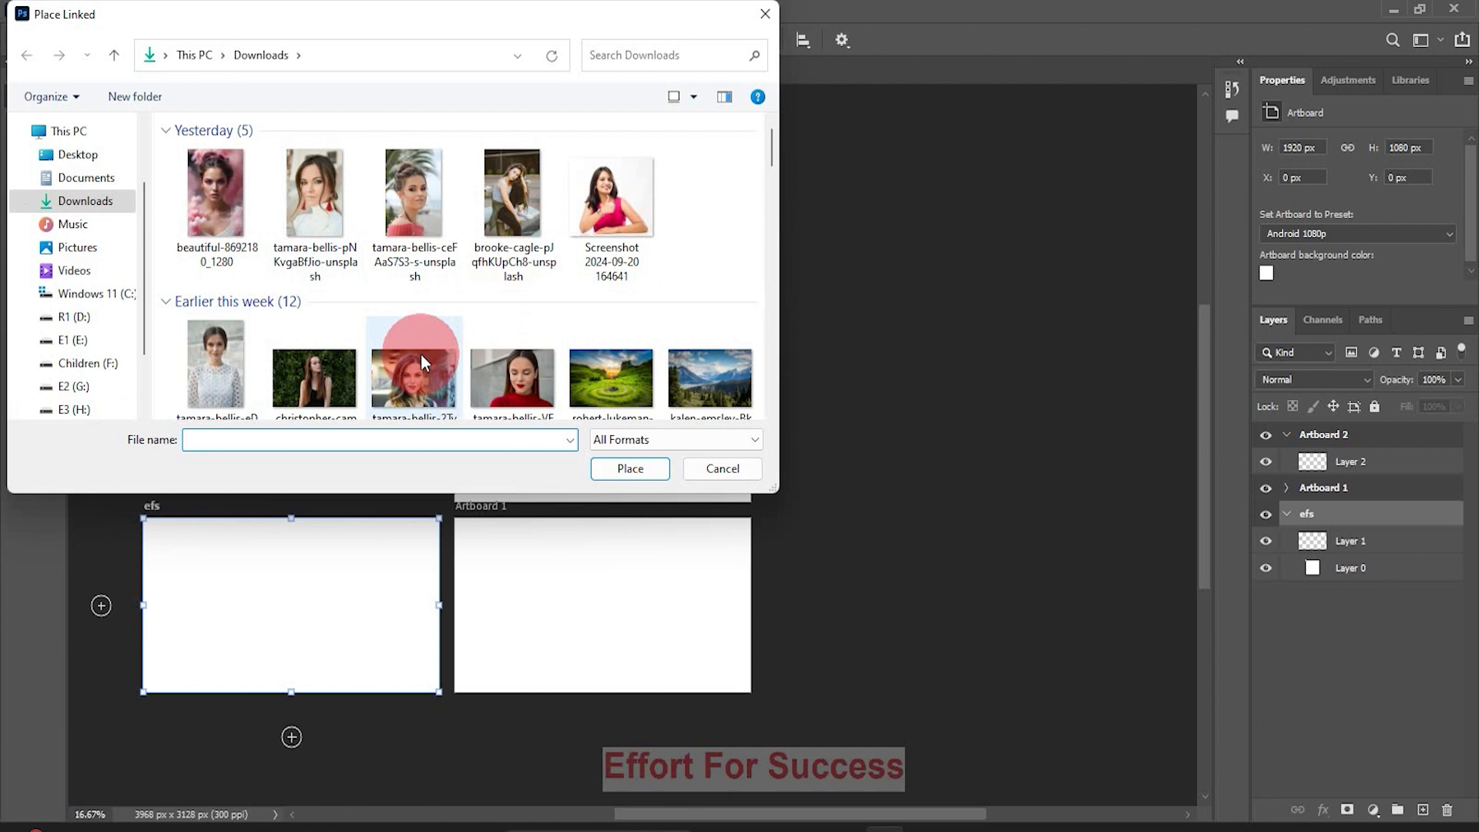
left_click_drag(771, 146, 757, 236)
left_click(218, 182)
left_click(647, 468)
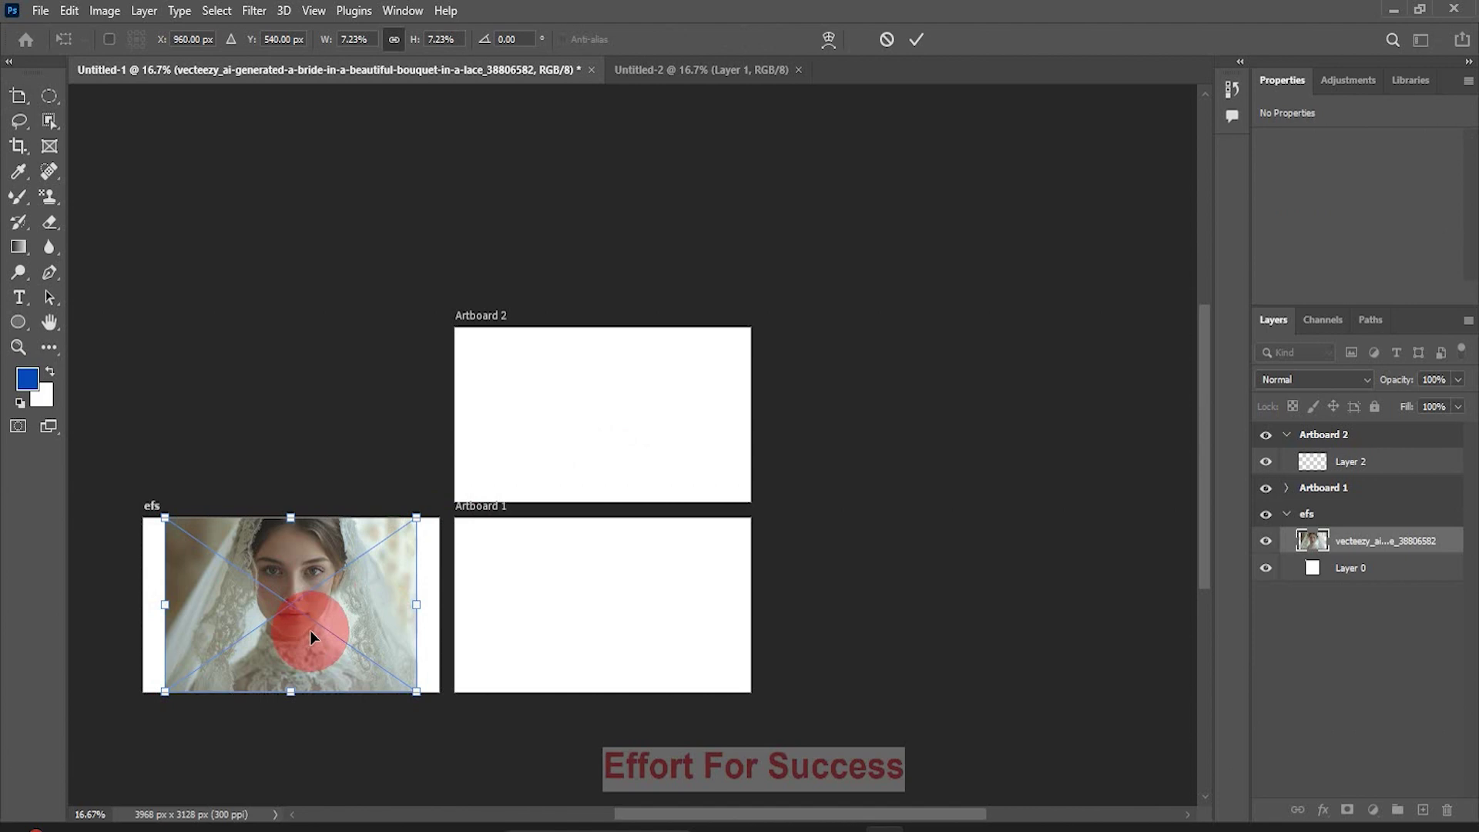
double_click(266, 593)
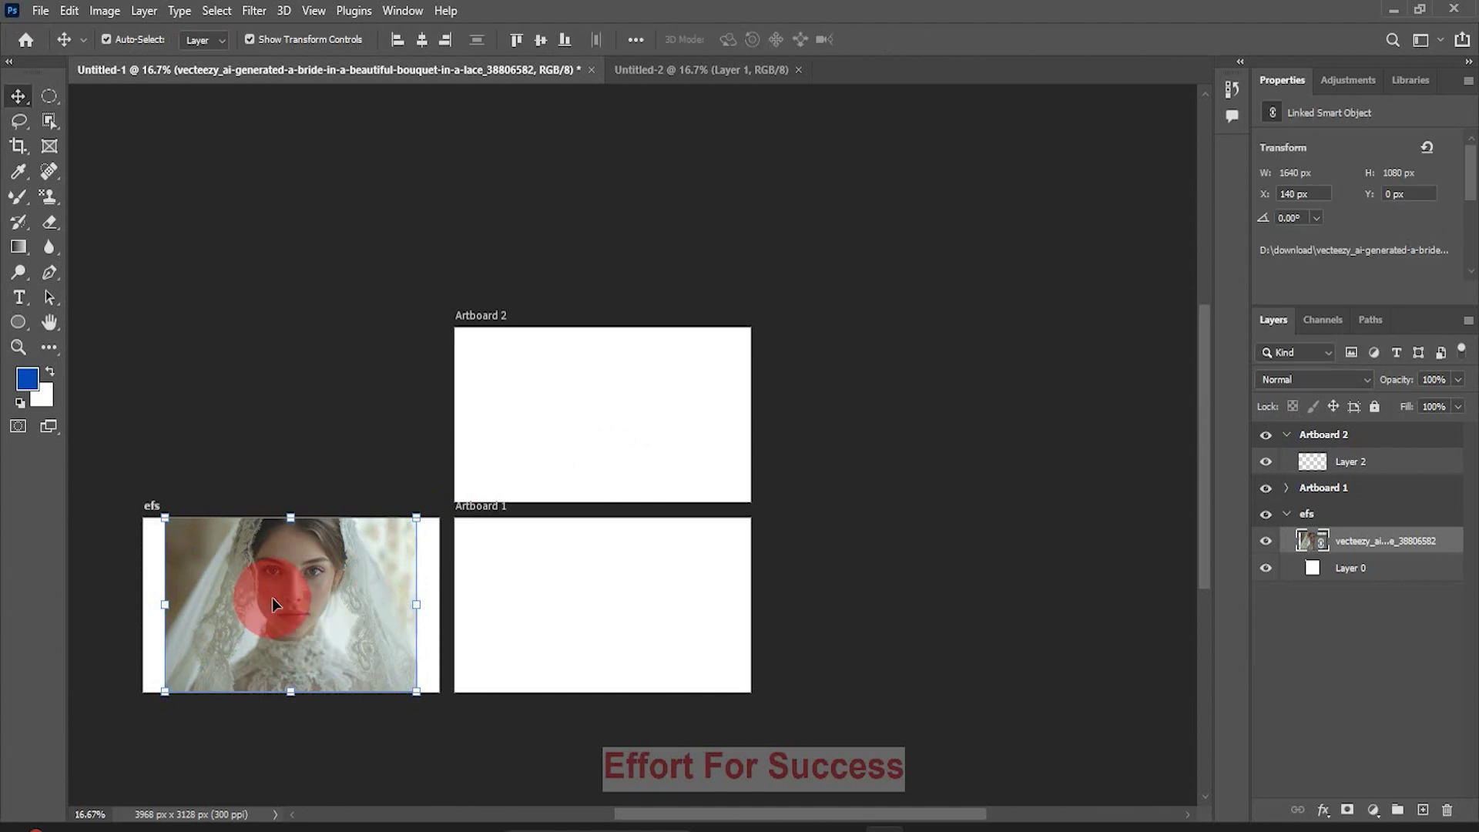
Step: Drag the bride photo across the artboards, then move its layer into the Artboard 2 group
left_click_drag(271, 598, 282, 401)
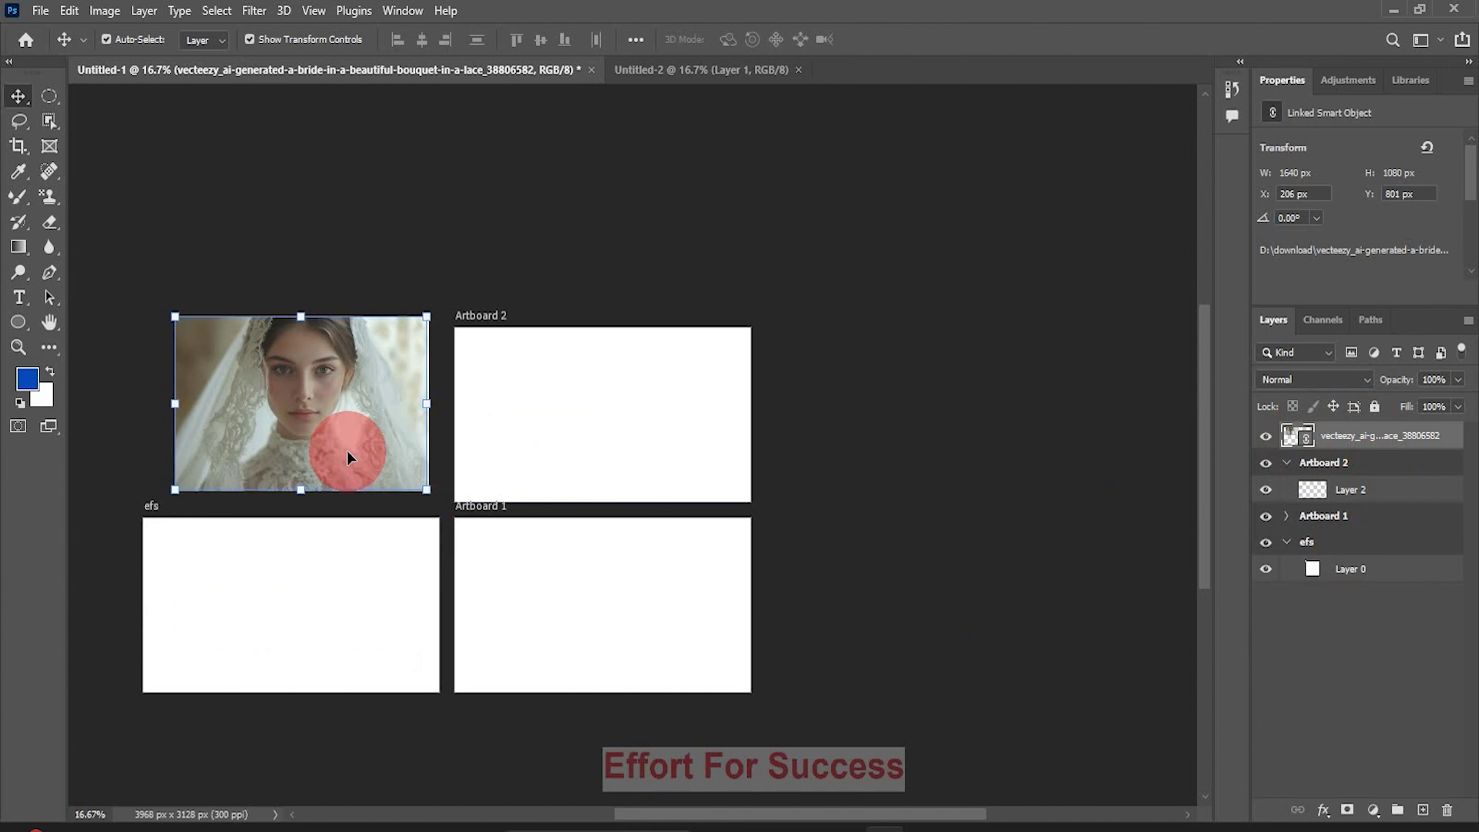
left_click_drag(346, 450, 337, 658)
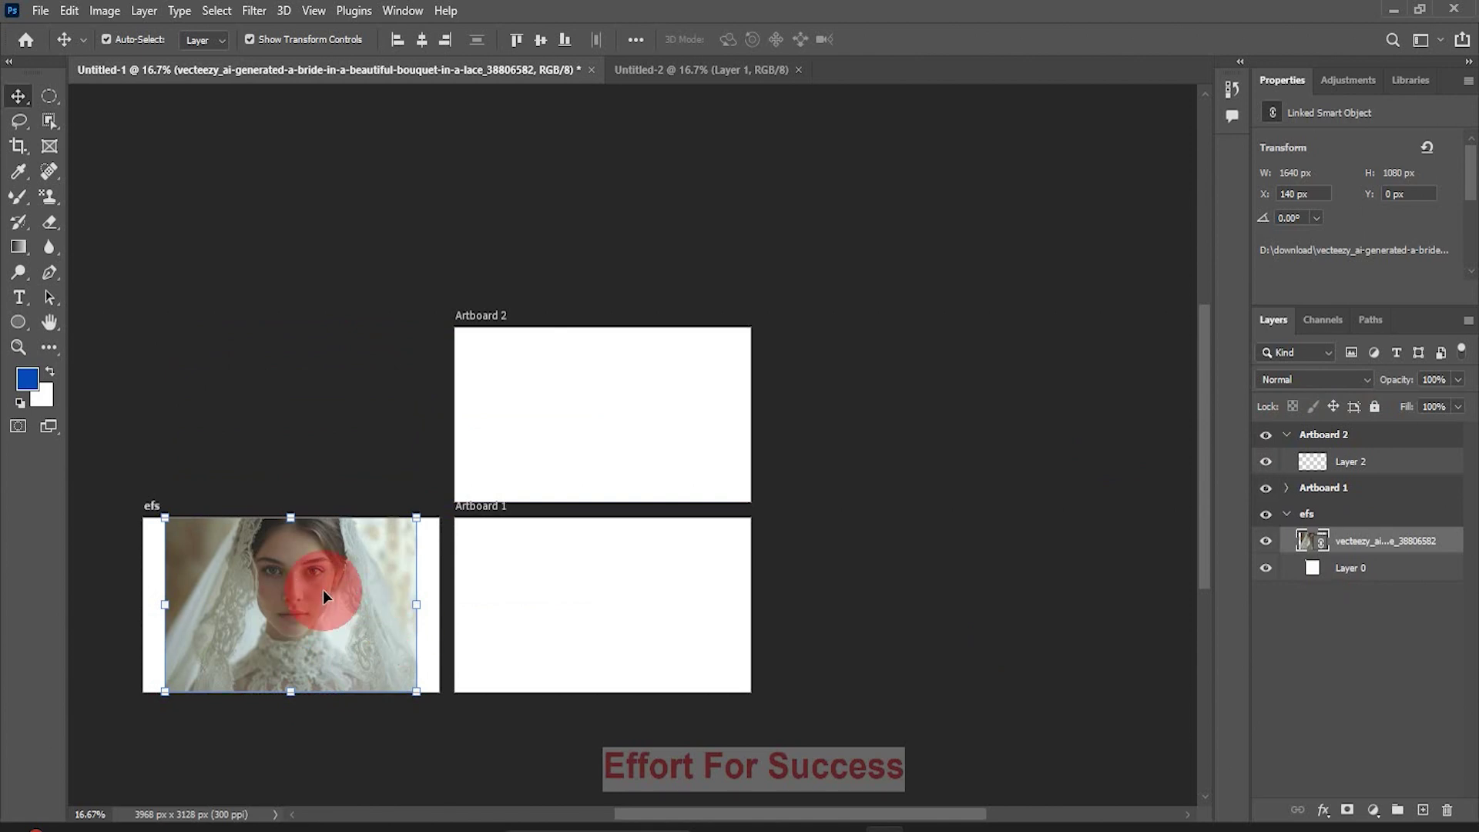
left_click_drag(321, 626, 614, 634)
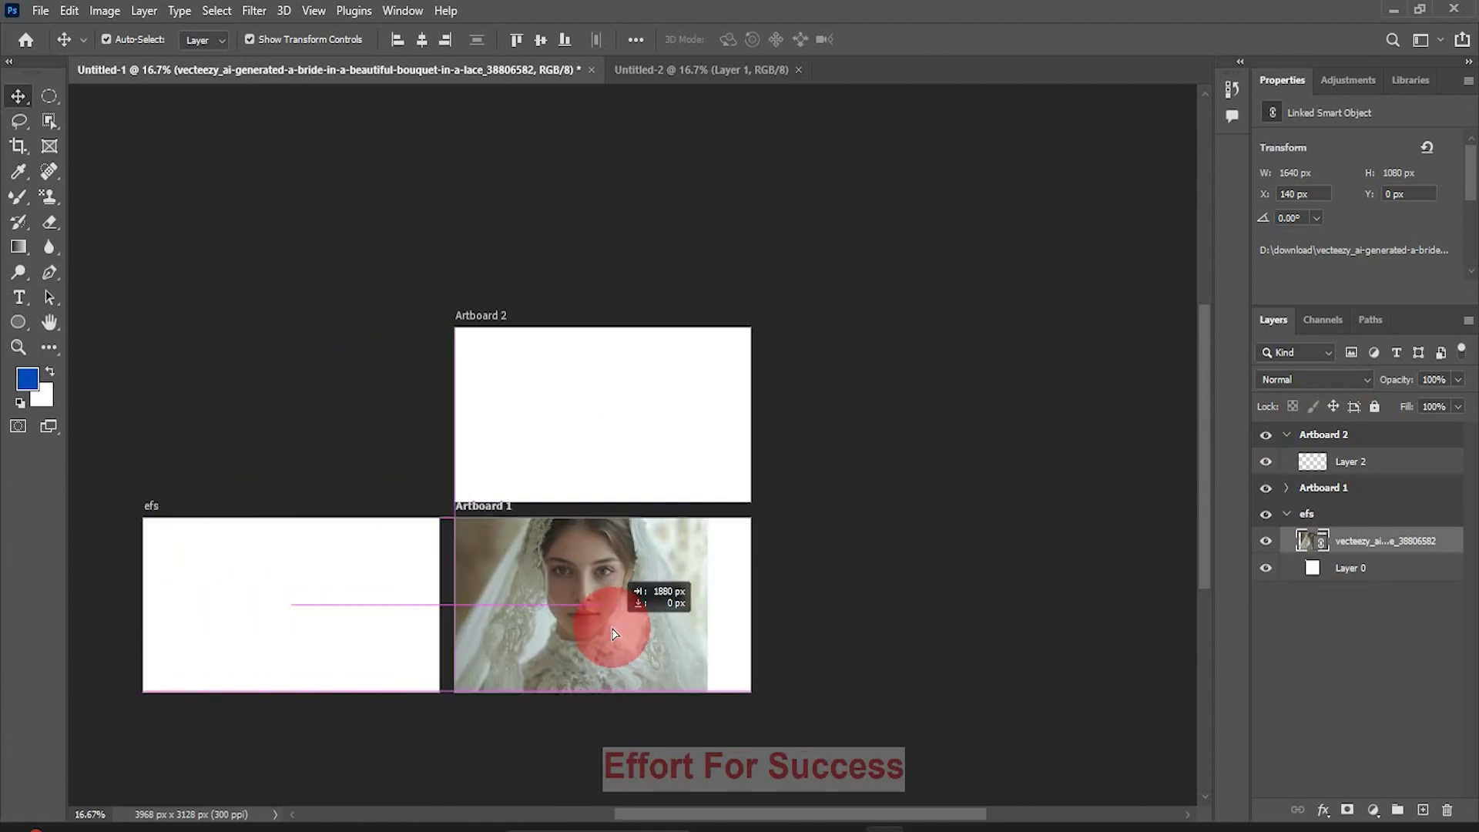
left_click_drag(614, 633, 645, 636)
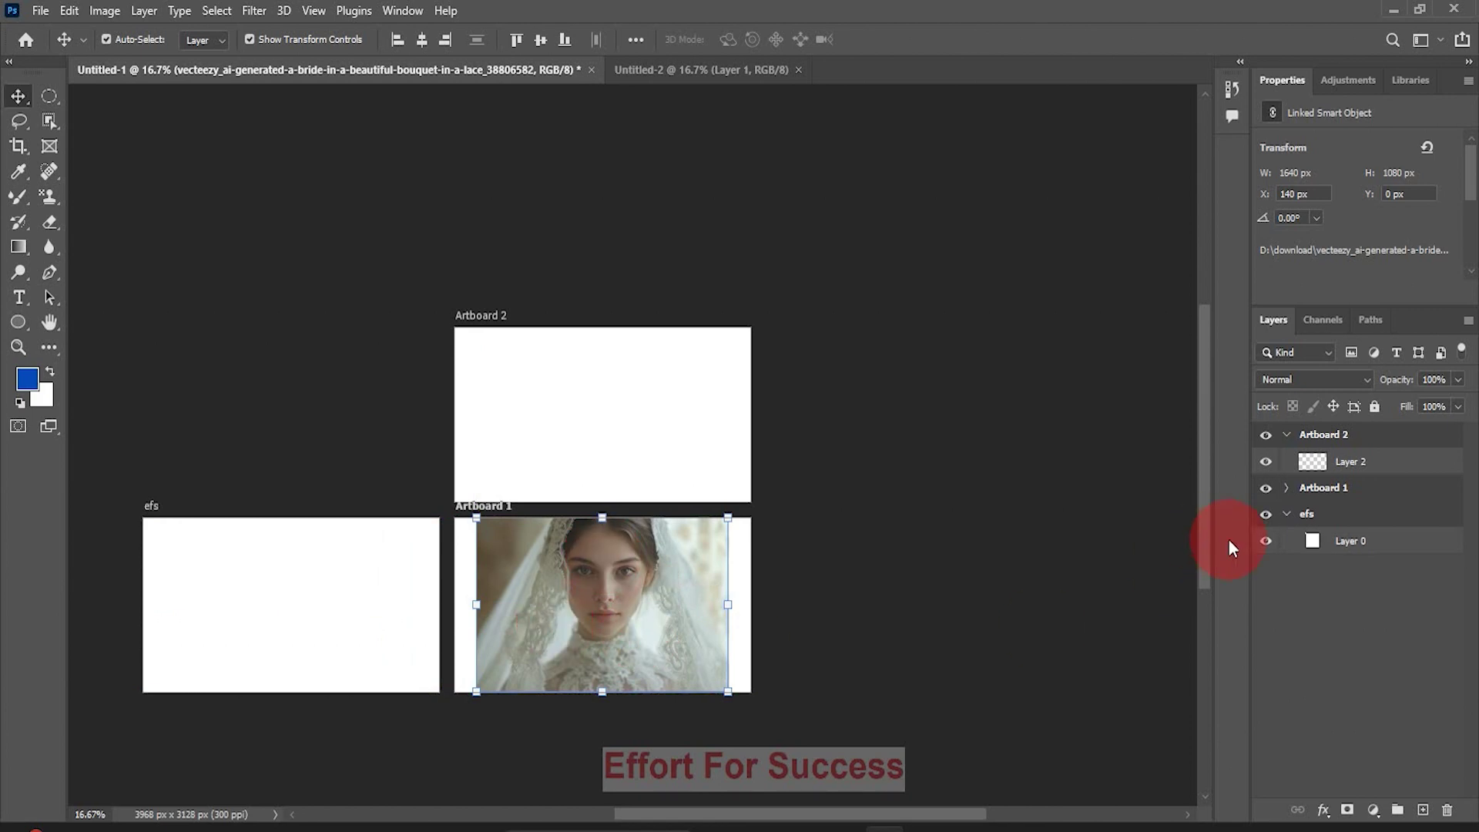
left_click(1293, 493)
left_click(1286, 490)
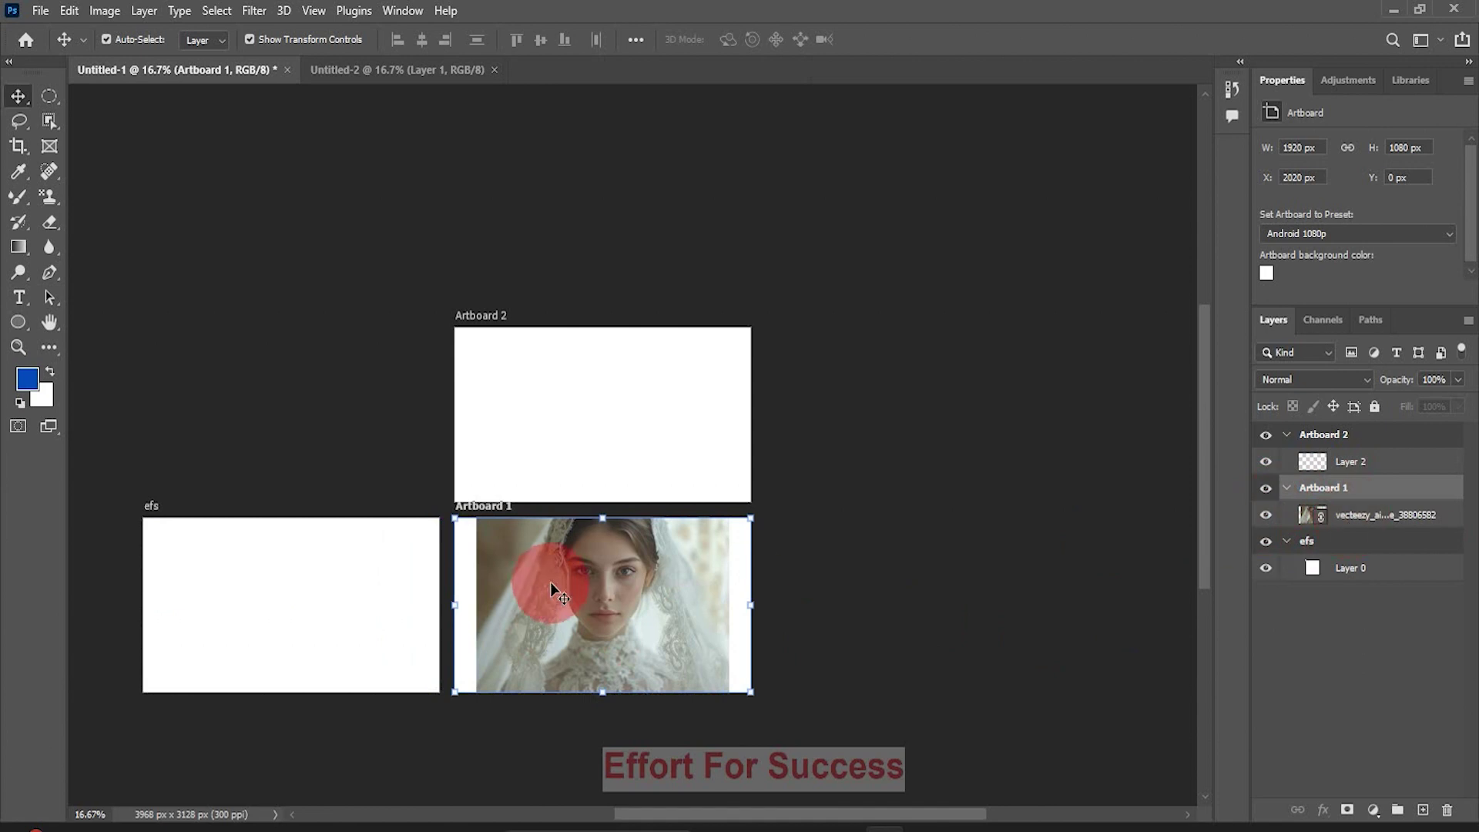
mouse_move(1383, 514)
left_mouse_down()
mouse_move(1385, 530)
mouse_move(1373, 480)
left_mouse_up()
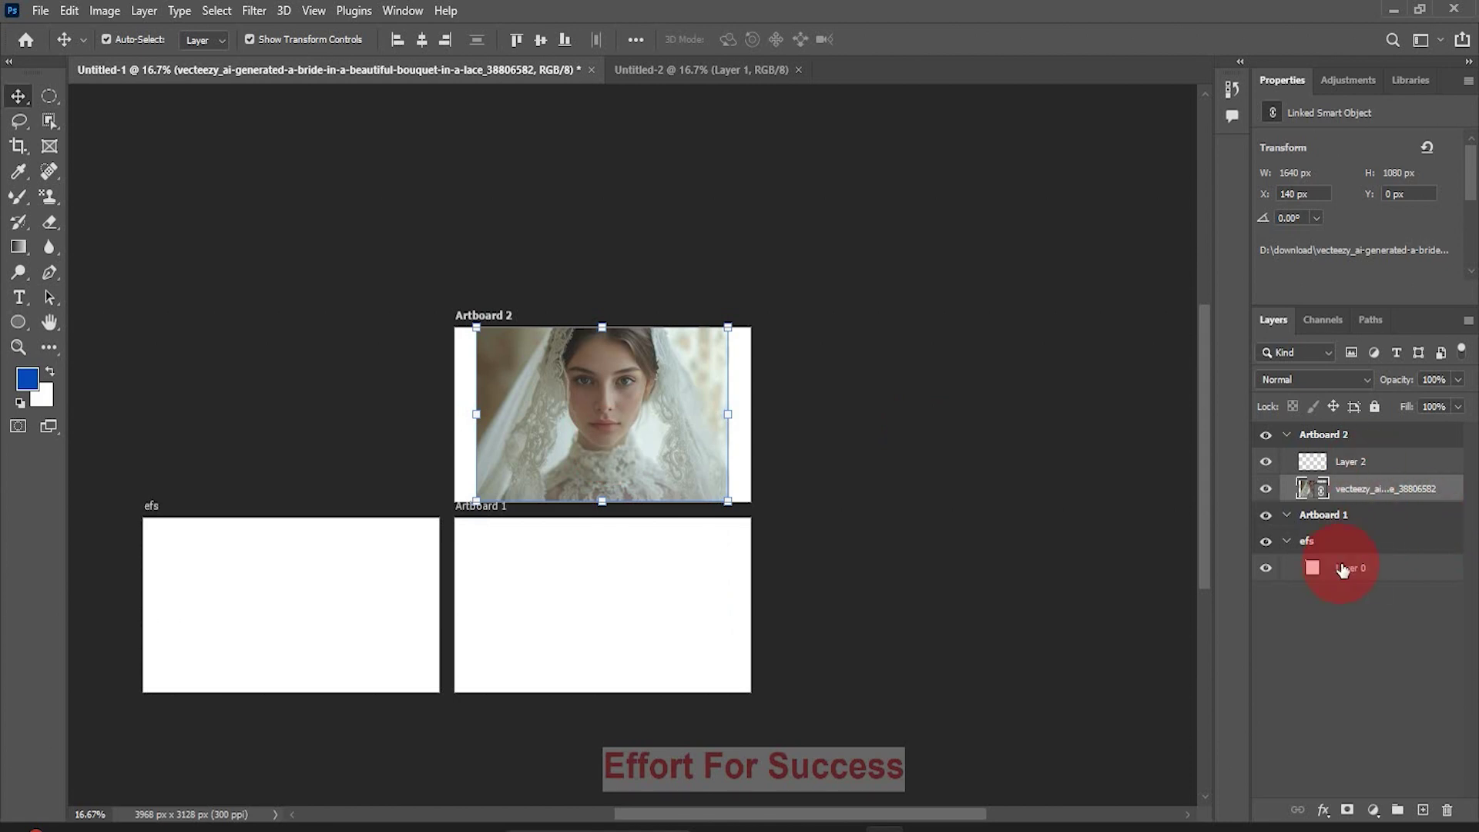
Step: Draw a circular selection on efs and fill it with foreground blue on new Layer 3
left_click(1289, 543)
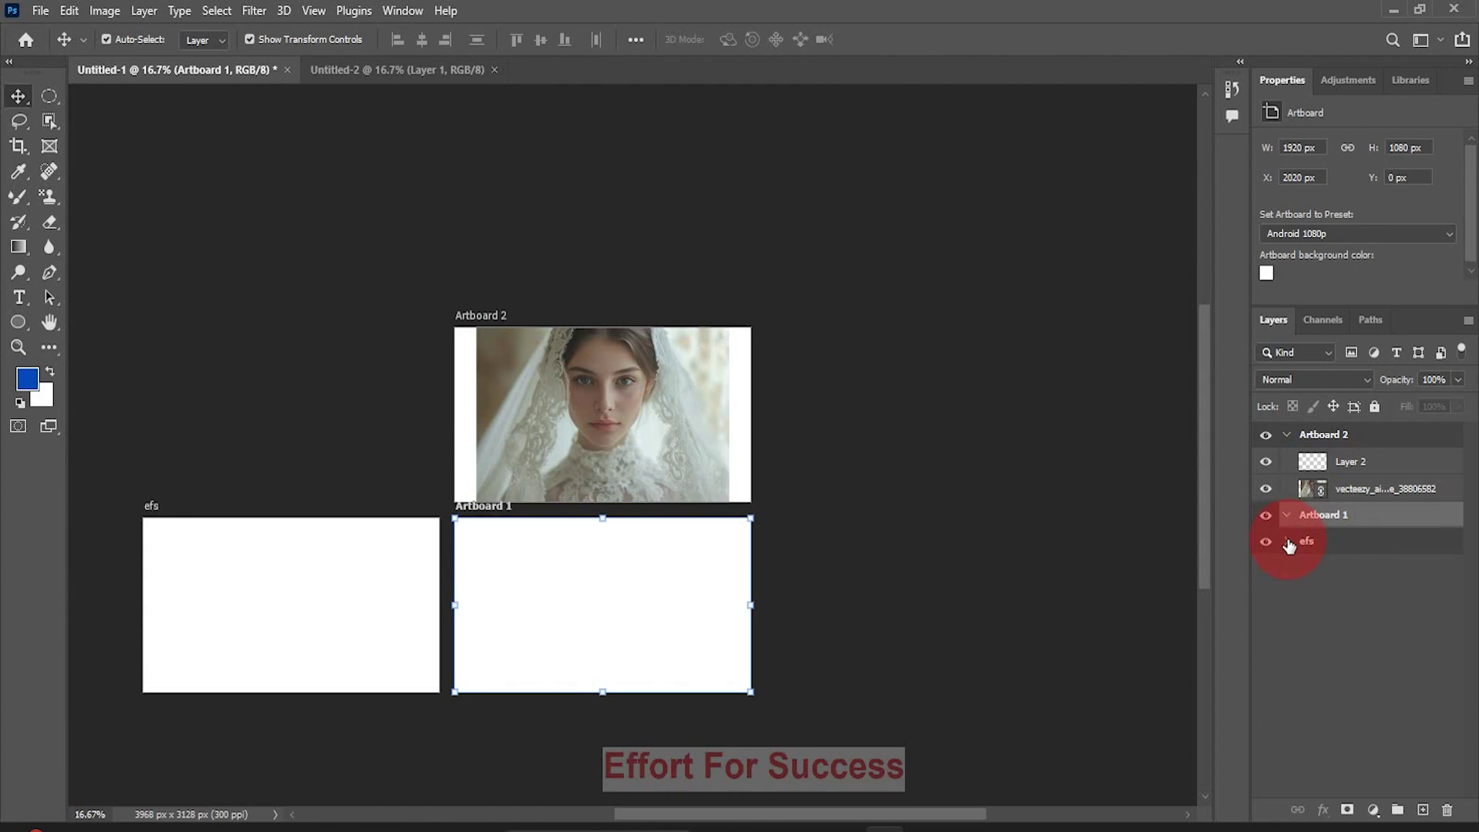
left_click(1289, 543)
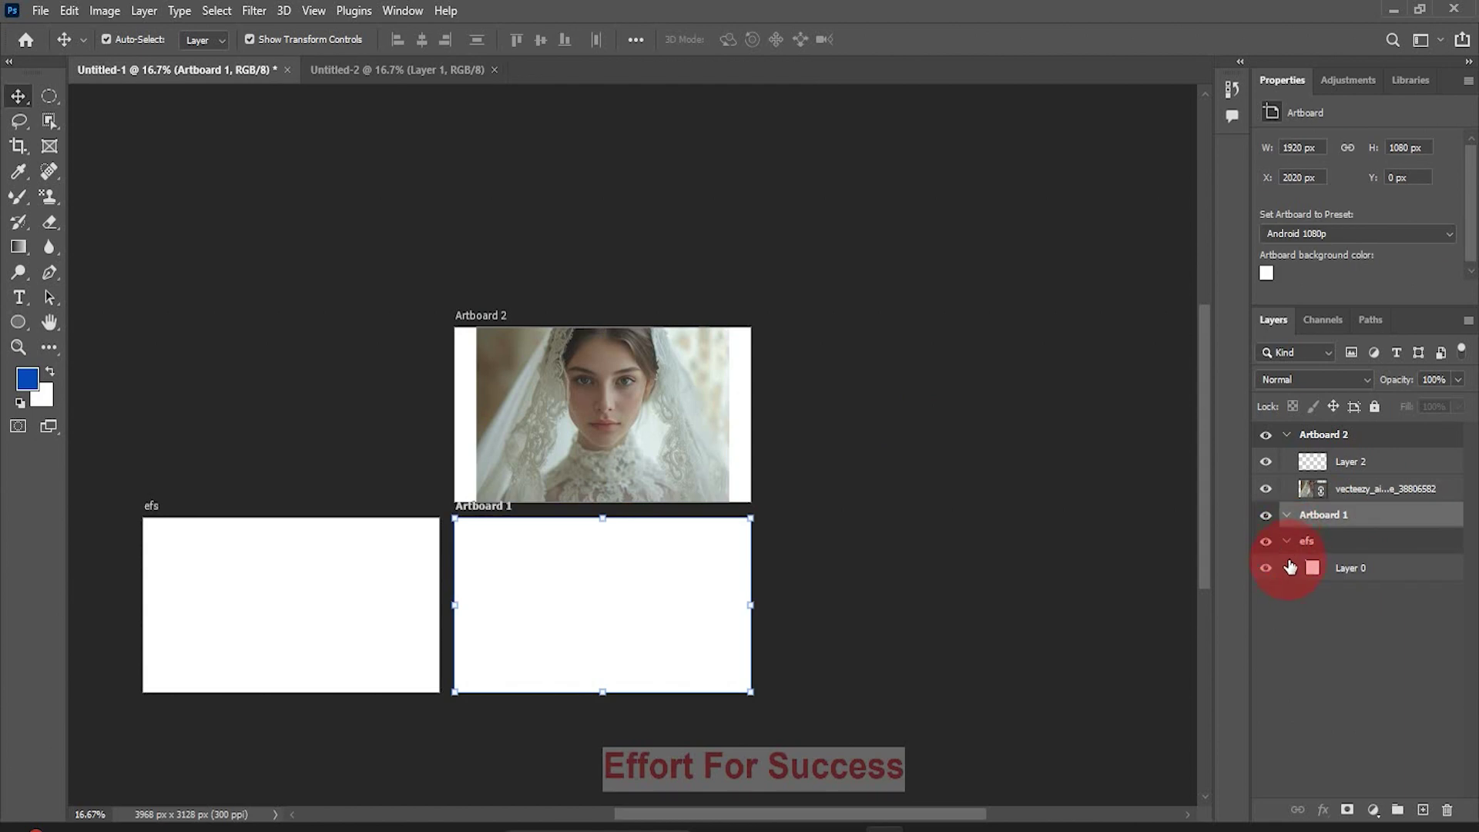
left_click(49, 96)
left_click_drag(270, 557, 347, 642)
key("v")
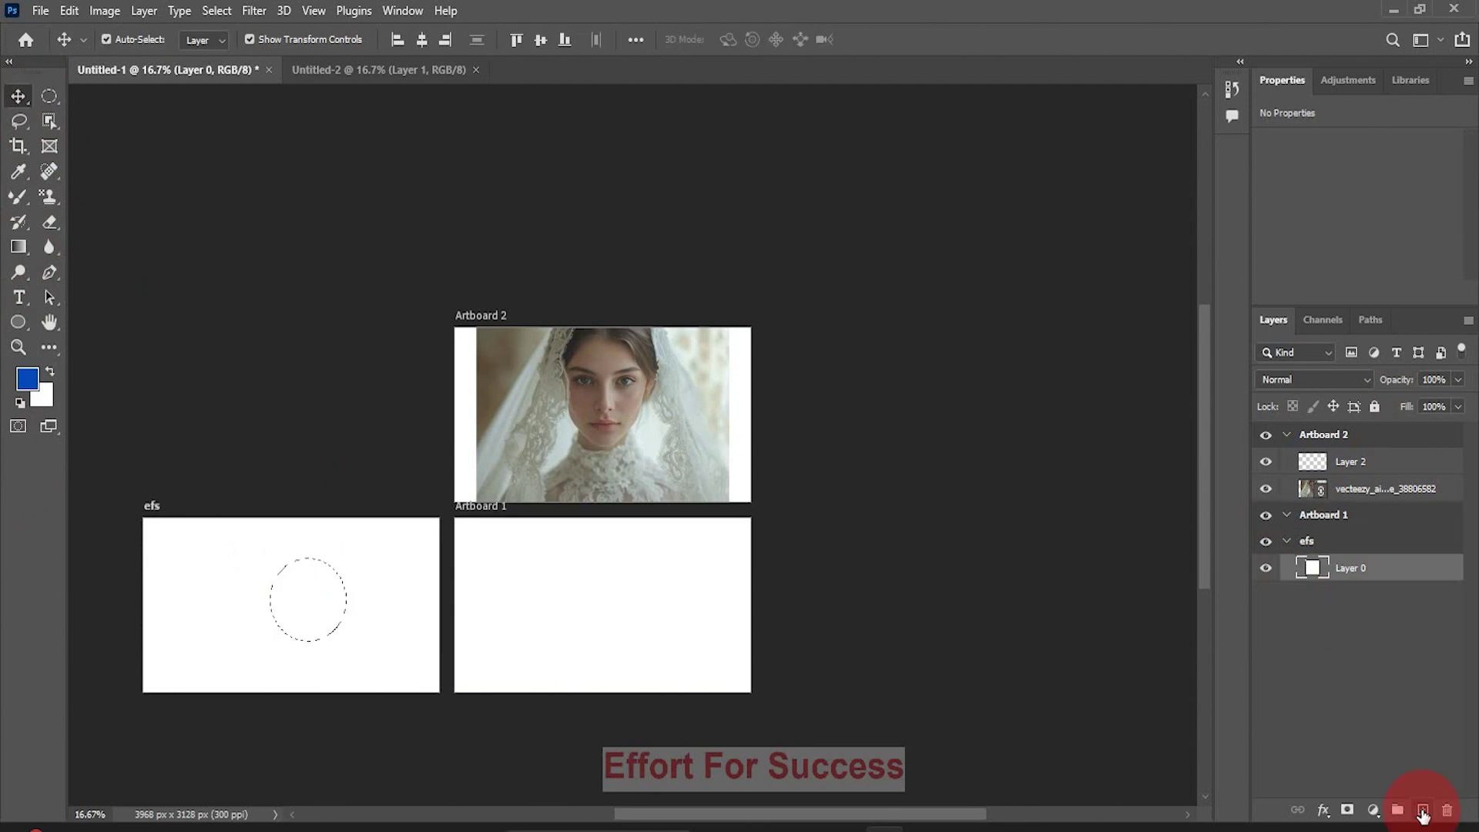
left_click(1423, 812)
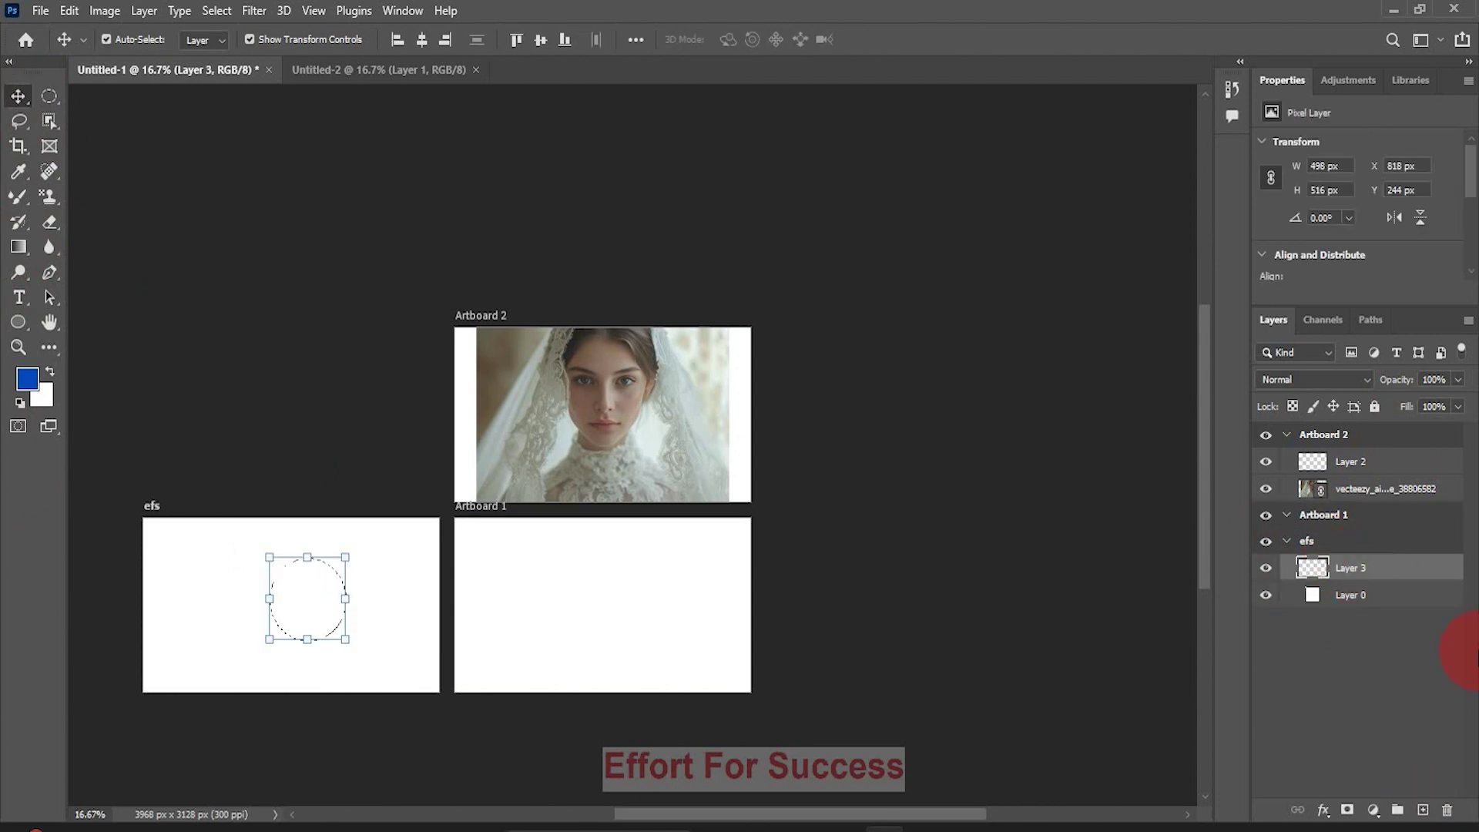
key("alt+BackSpace")
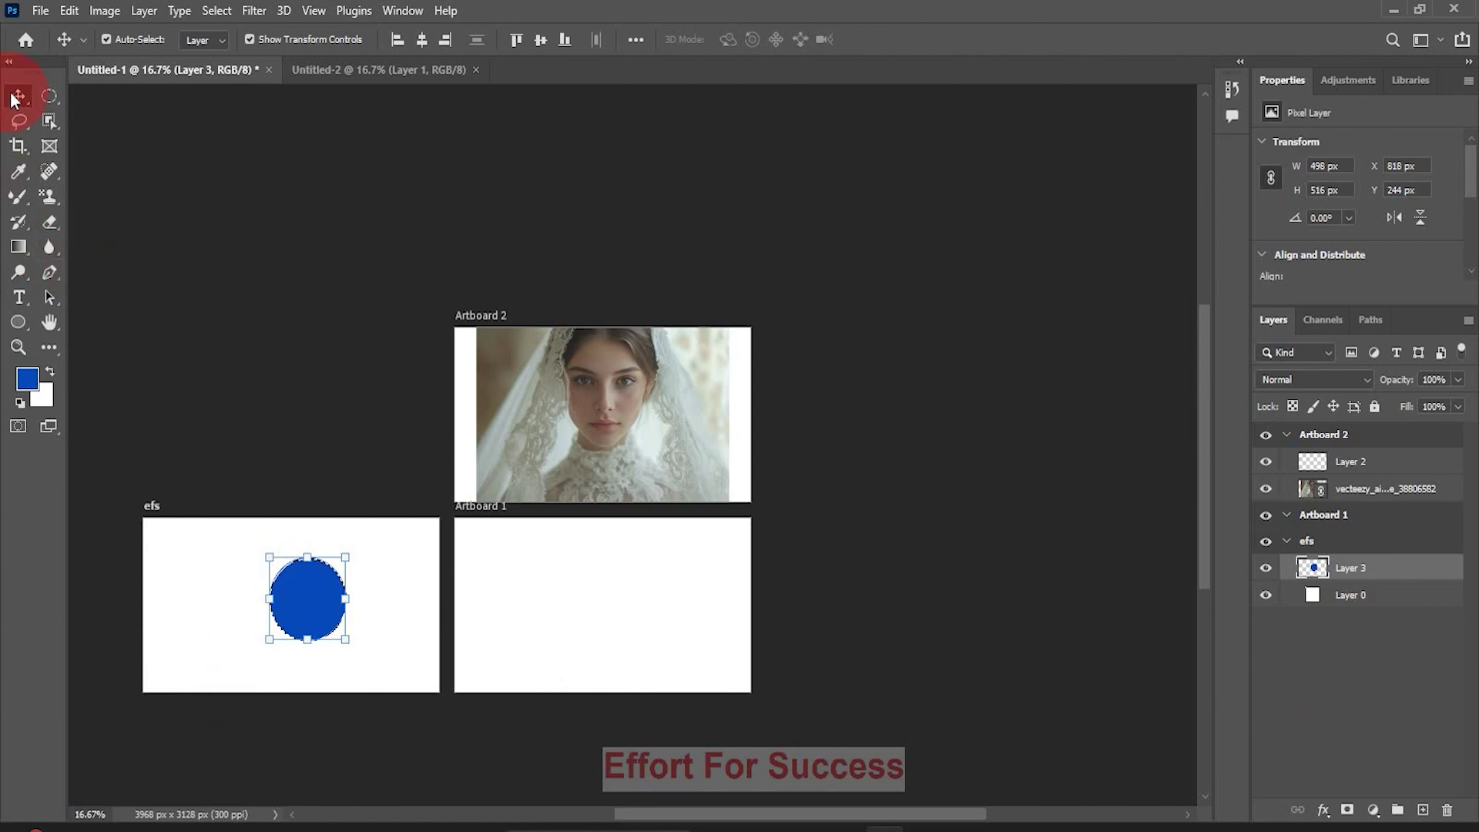
left_click(654, 648)
Step: Deselect and Alt-drag a copy of the blue circle into Artboard 1, discarding a stray Artboard 2 copy
key("ctrl+d")
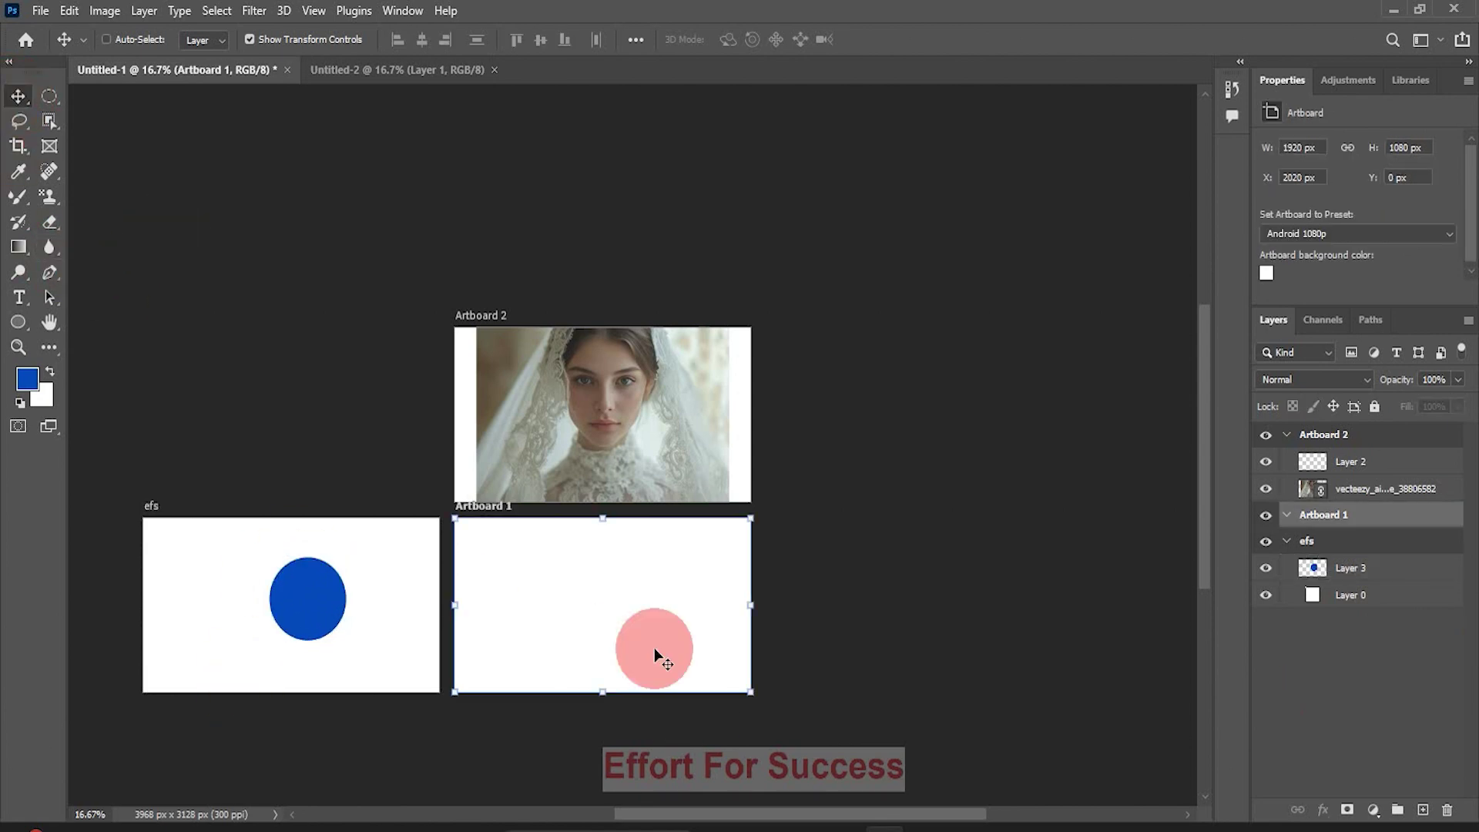
mouse_move(644, 644)
left_mouse_down()
mouse_move(339, 612)
mouse_move(645, 610)
mouse_move(502, 501)
mouse_move(635, 446)
mouse_move(561, 347)
mouse_move(585, 456)
mouse_move(493, 606)
mouse_move(313, 600)
mouse_move(301, 613)
mouse_move(608, 610)
left_mouse_up()
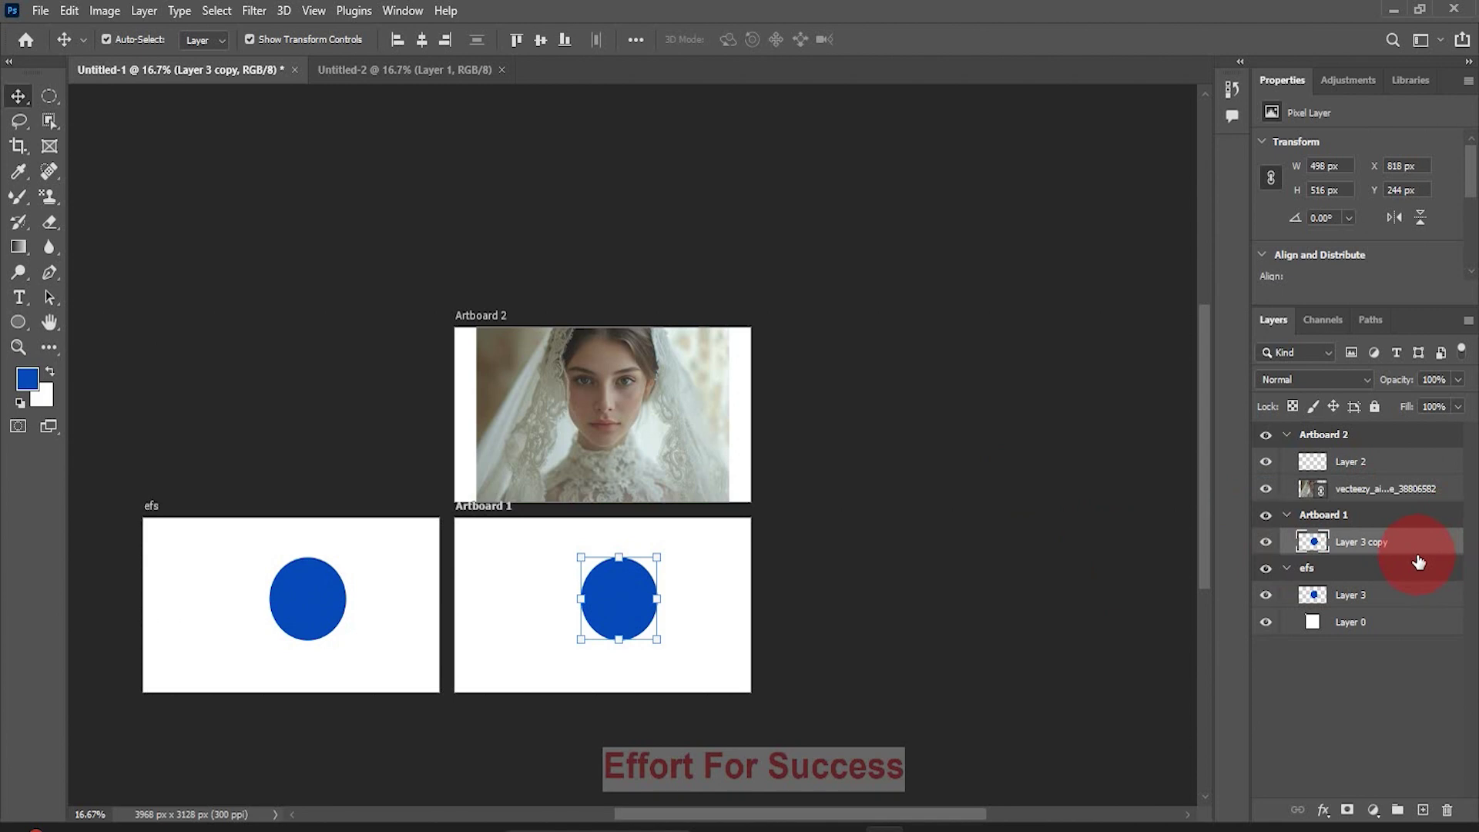
left_click_drag(1416, 551, 1404, 486)
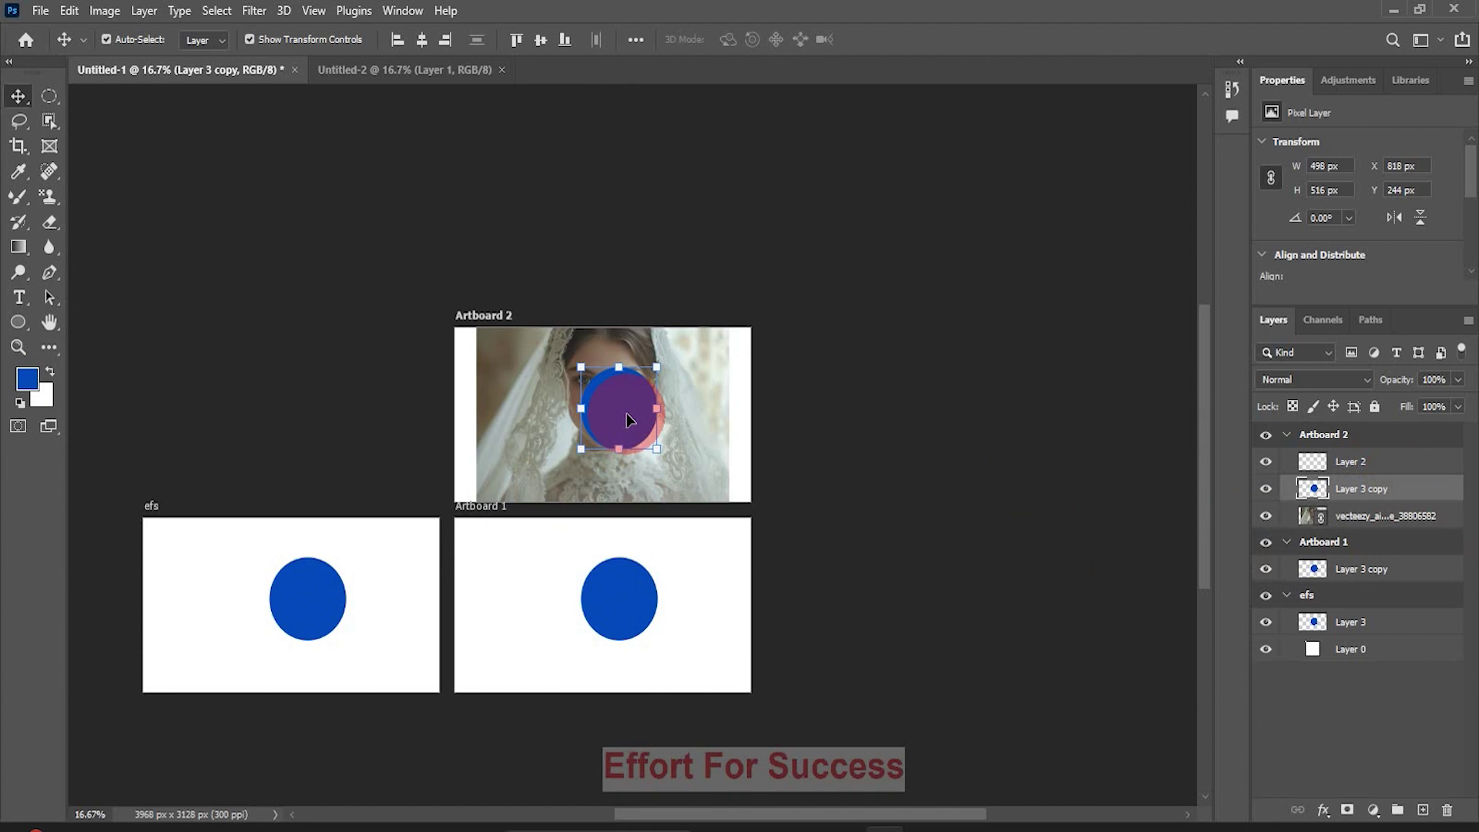
key("Delete")
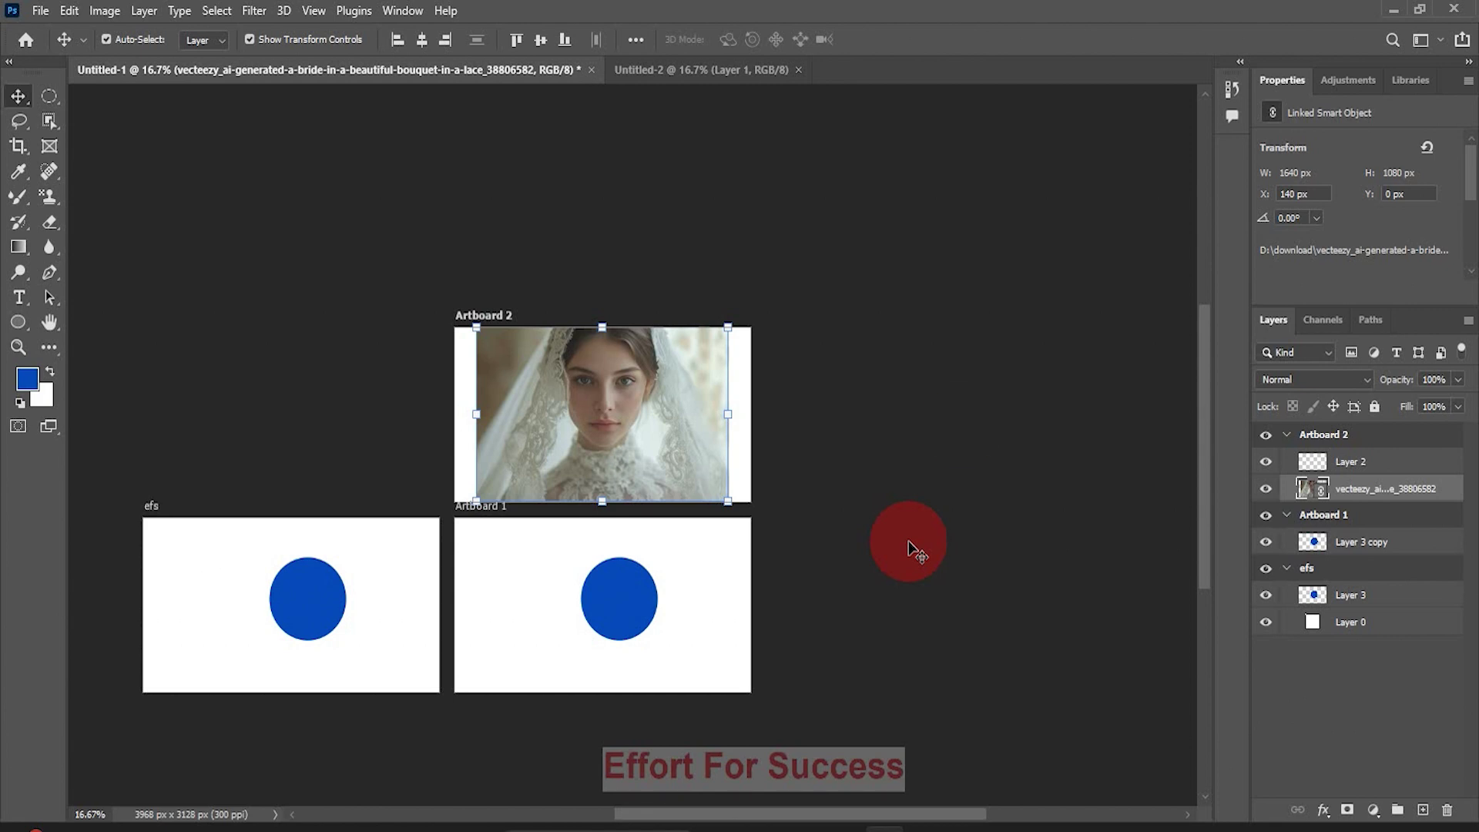
Step: Select Artboard 2 and switch to the Artboard Tool
left_click(1345, 436)
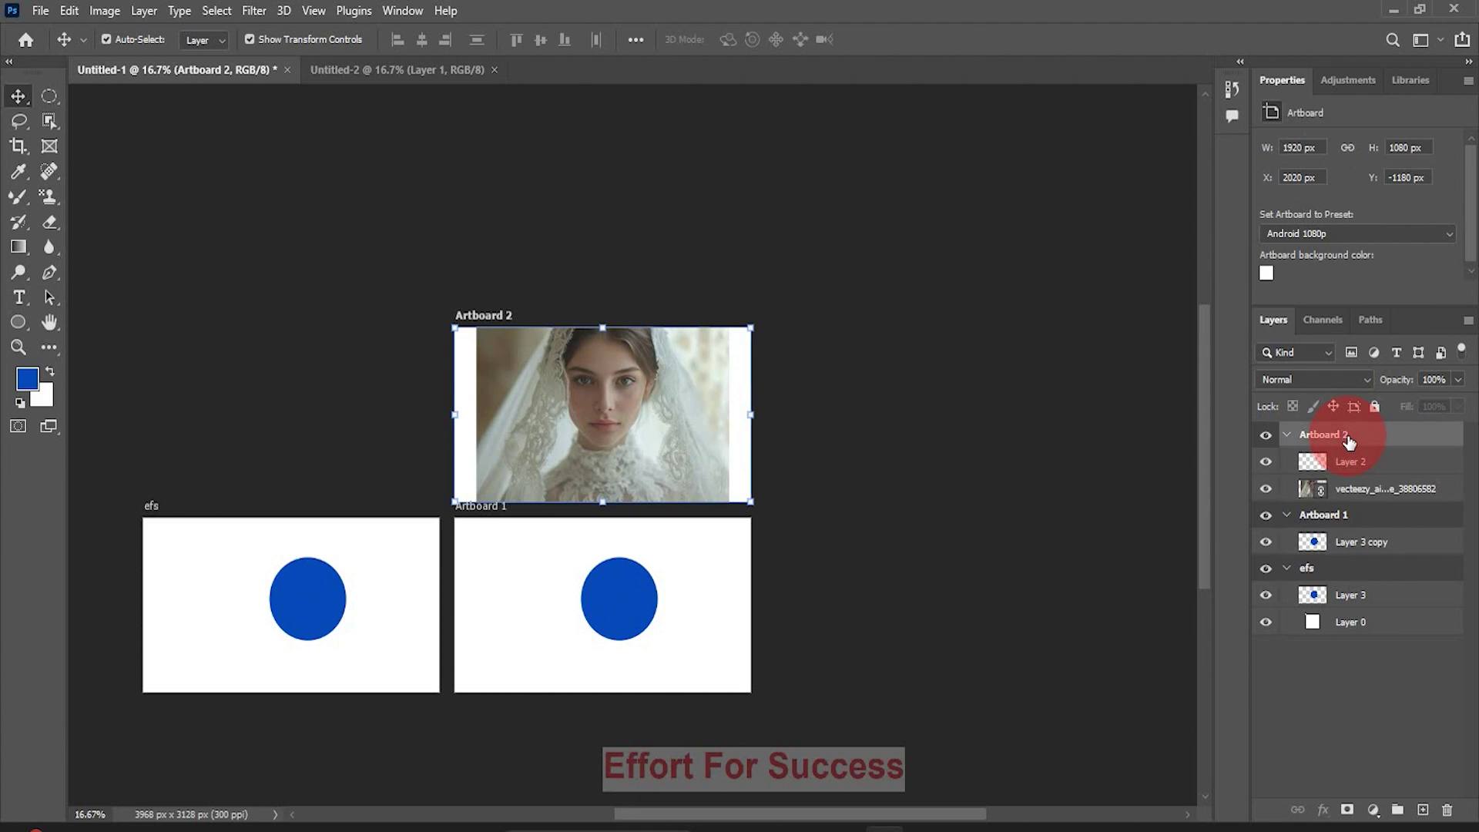
right_click(25, 98)
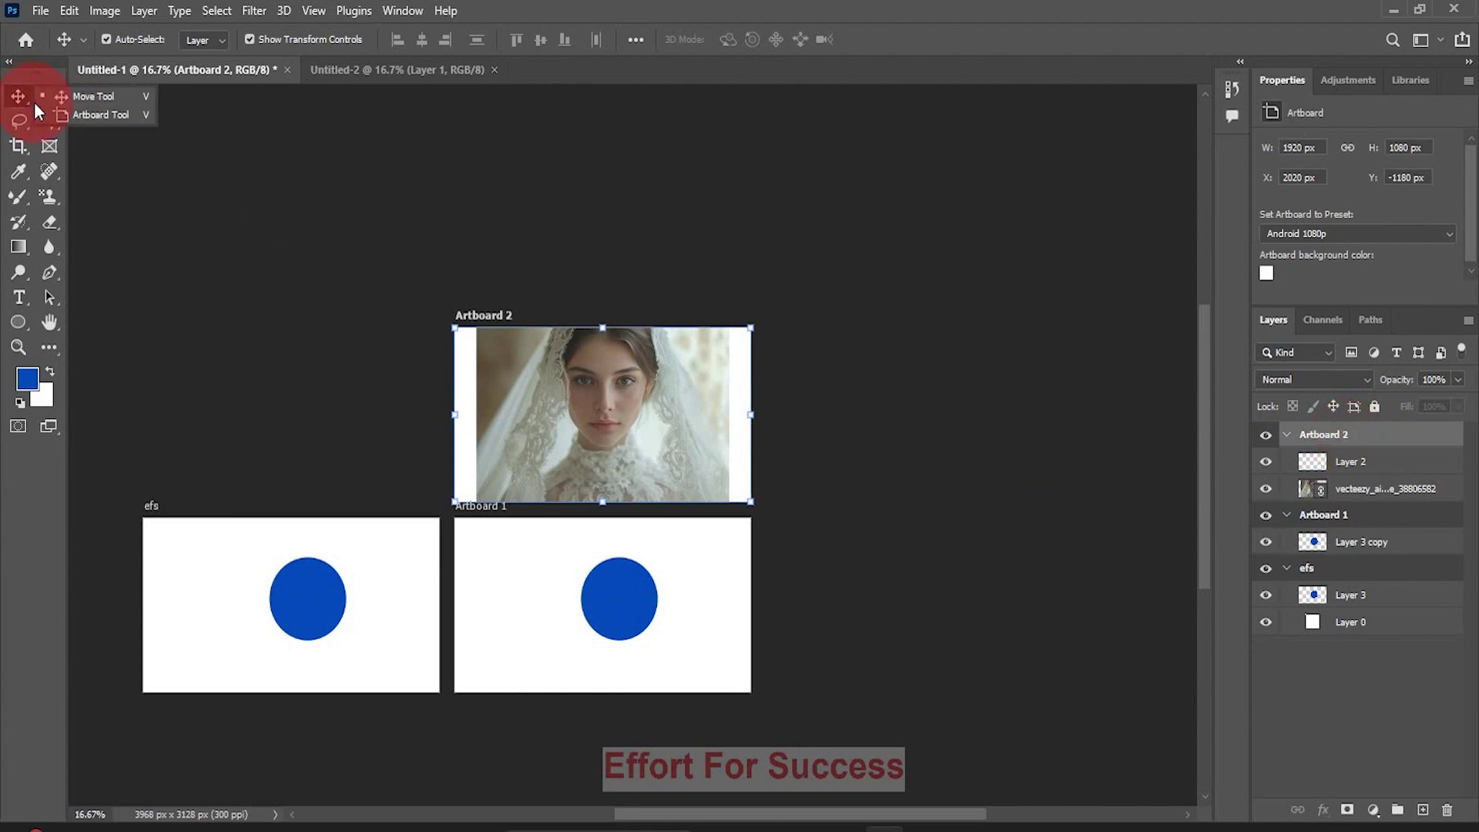
left_click(107, 115)
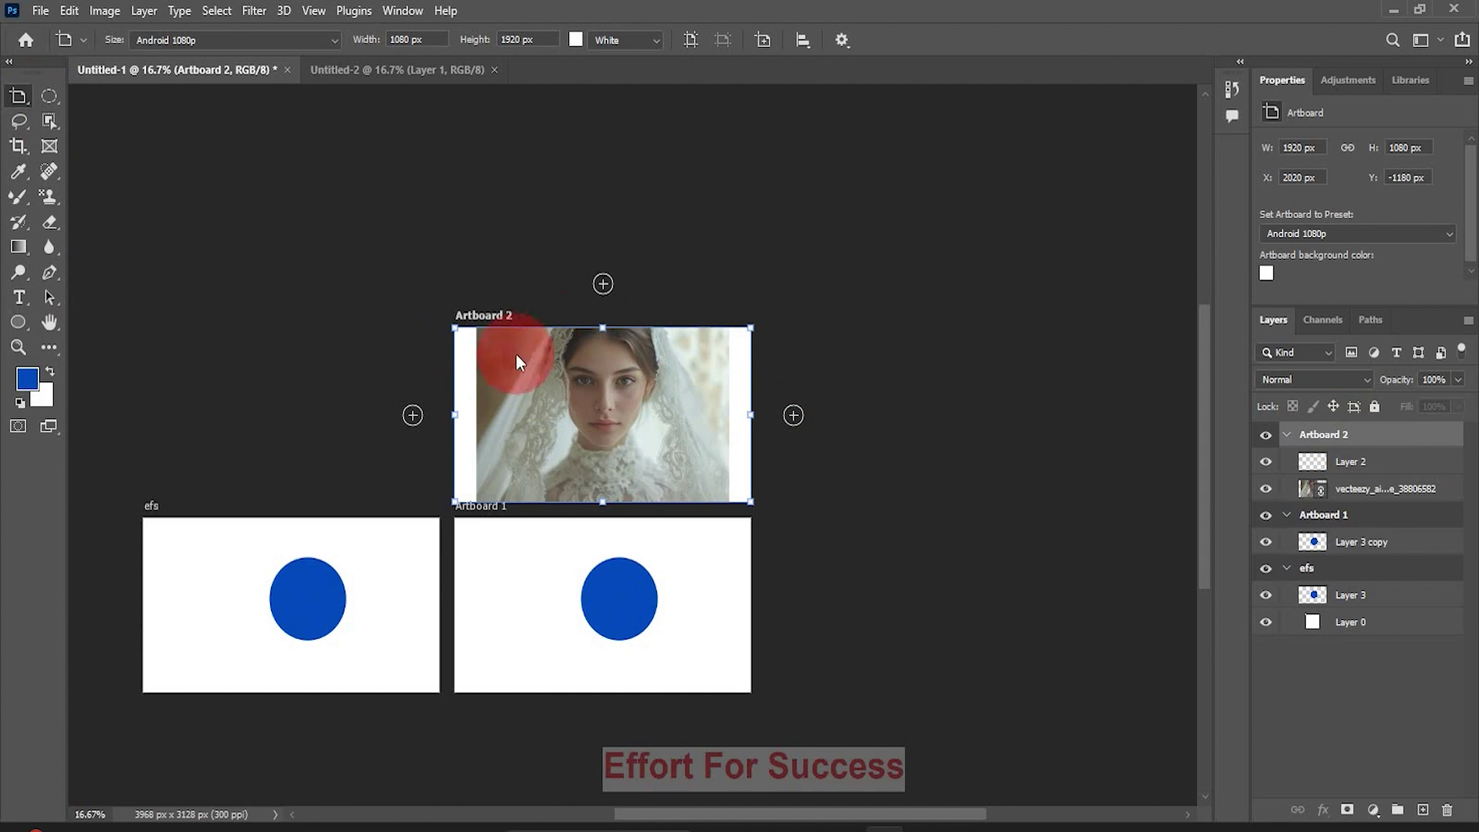
Step: Discard an empty Artboard 3, then duplicate Artboard 2 as Artboard 2 copy to its right
left_click(793, 416)
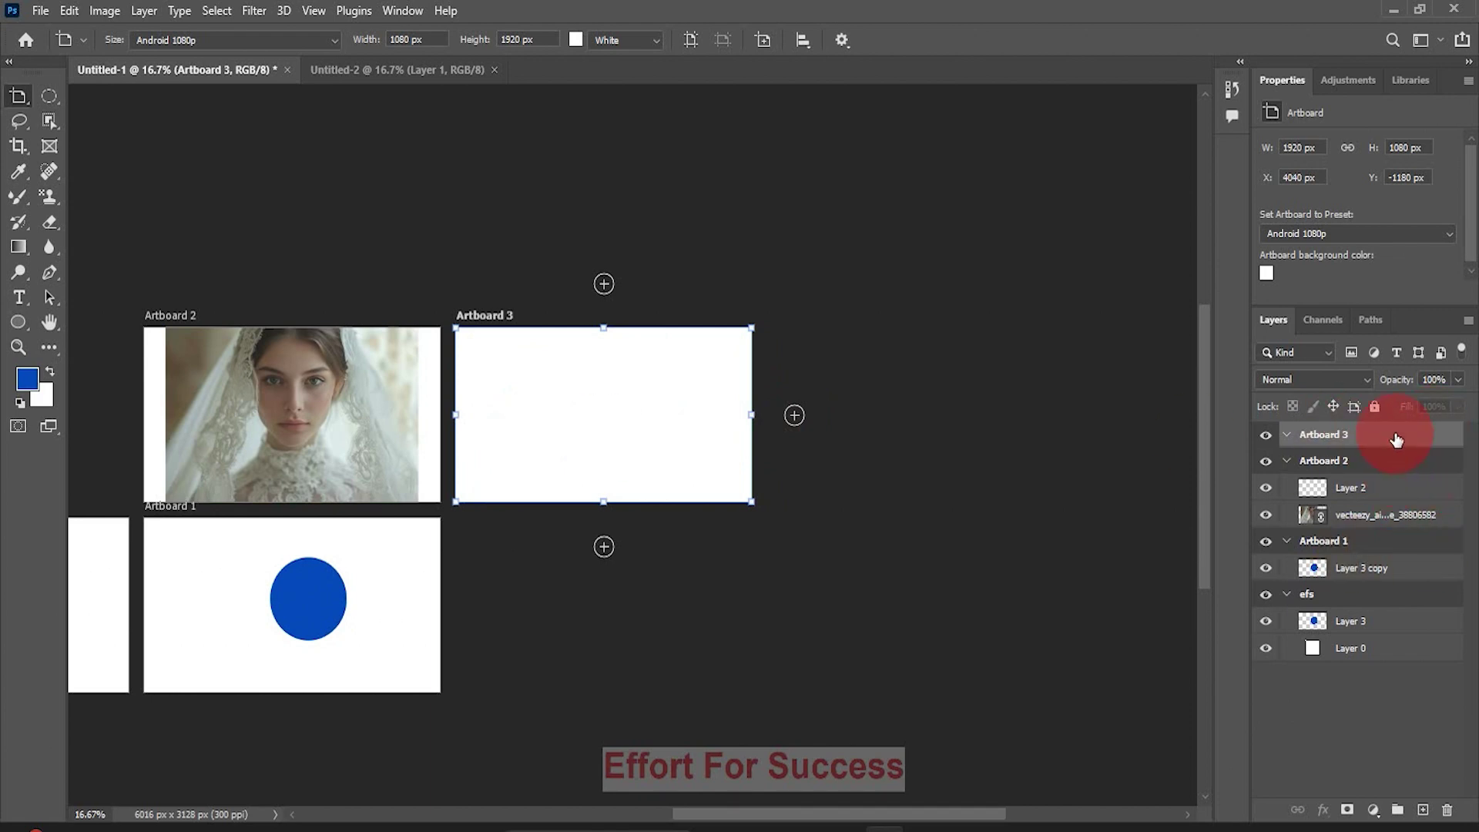
left_click(1447, 810)
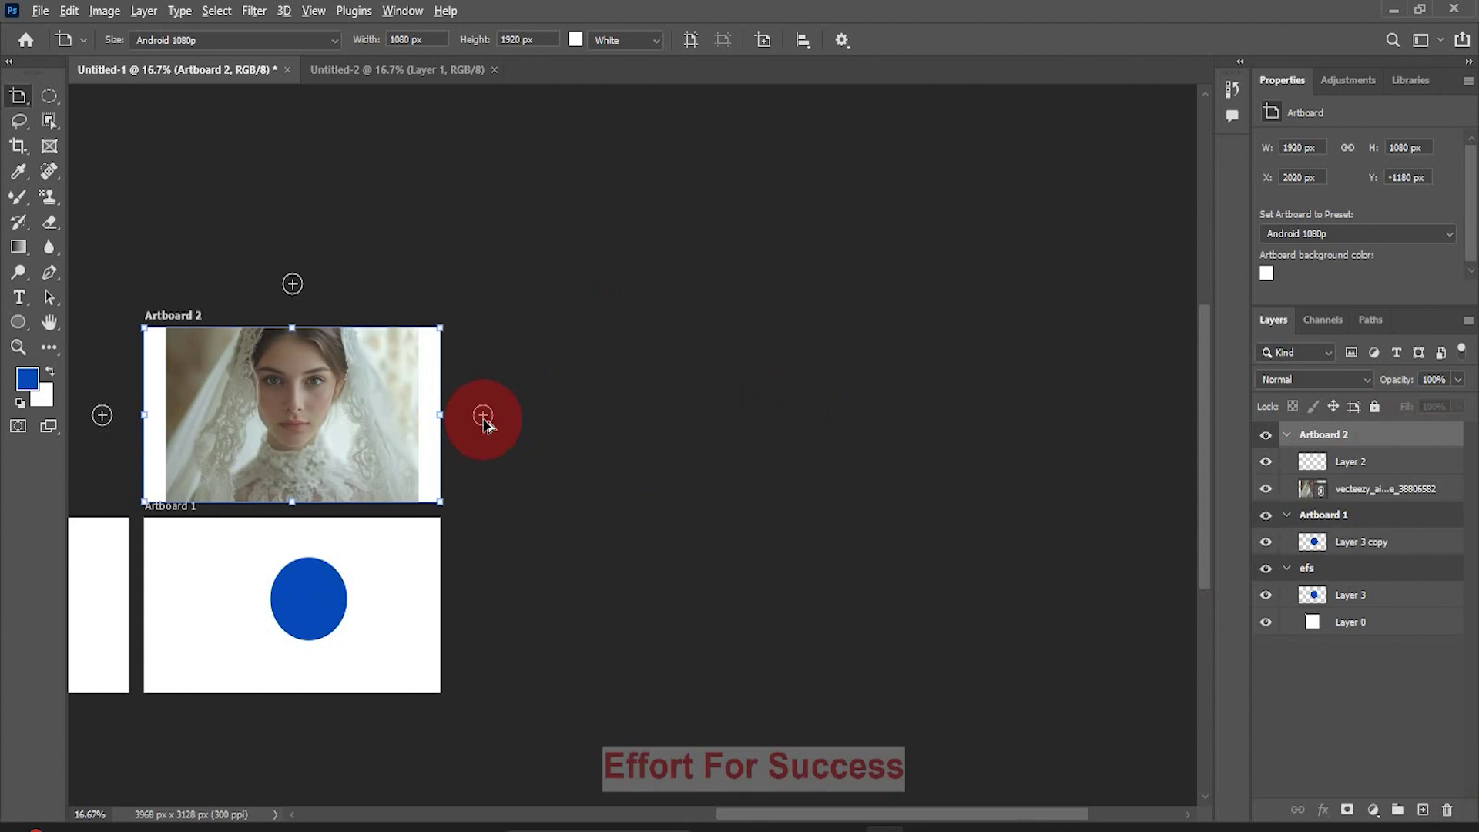
left_click(483, 417)
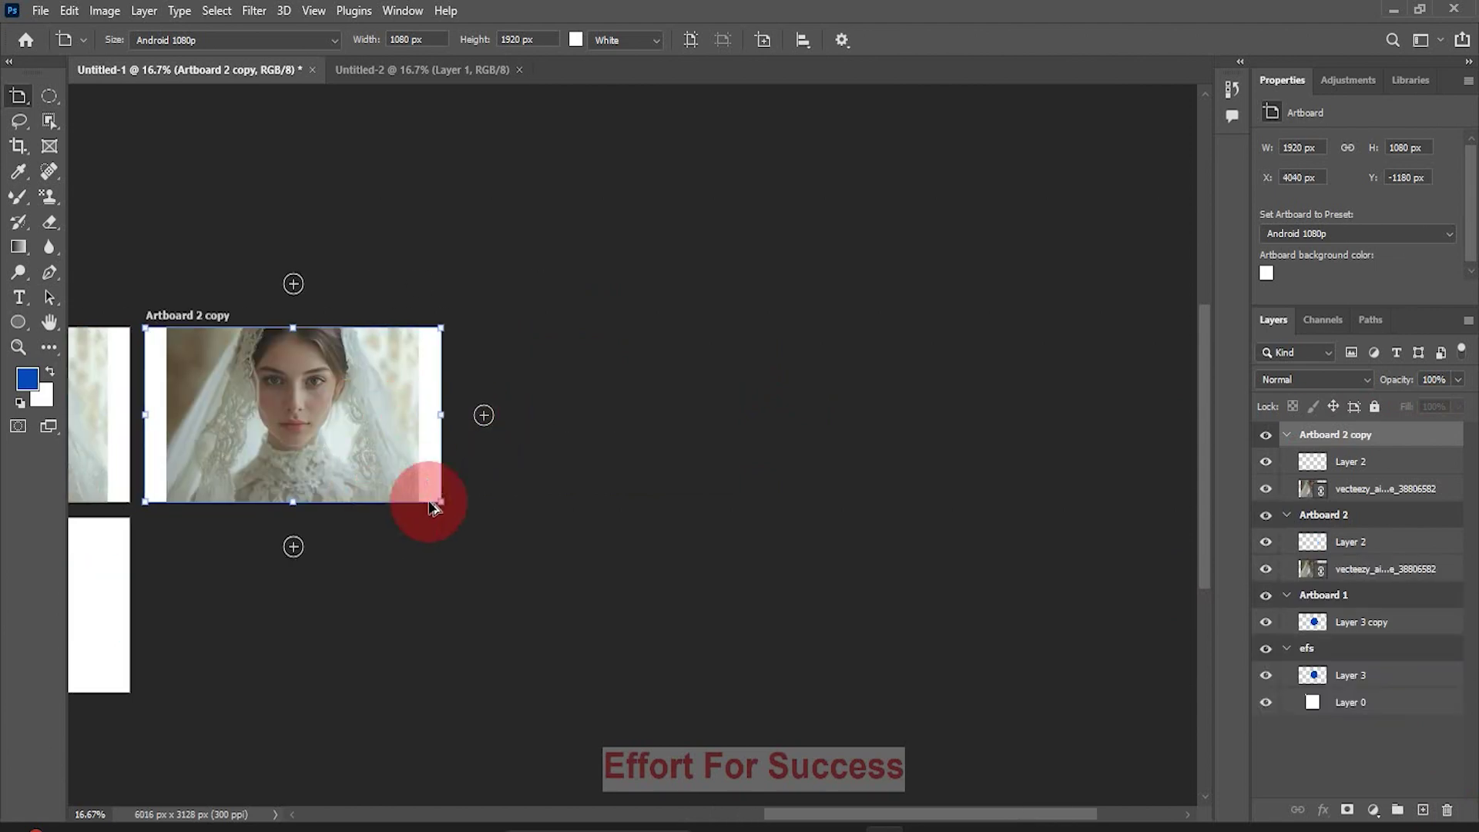
left_click_drag(850, 816, 678, 817)
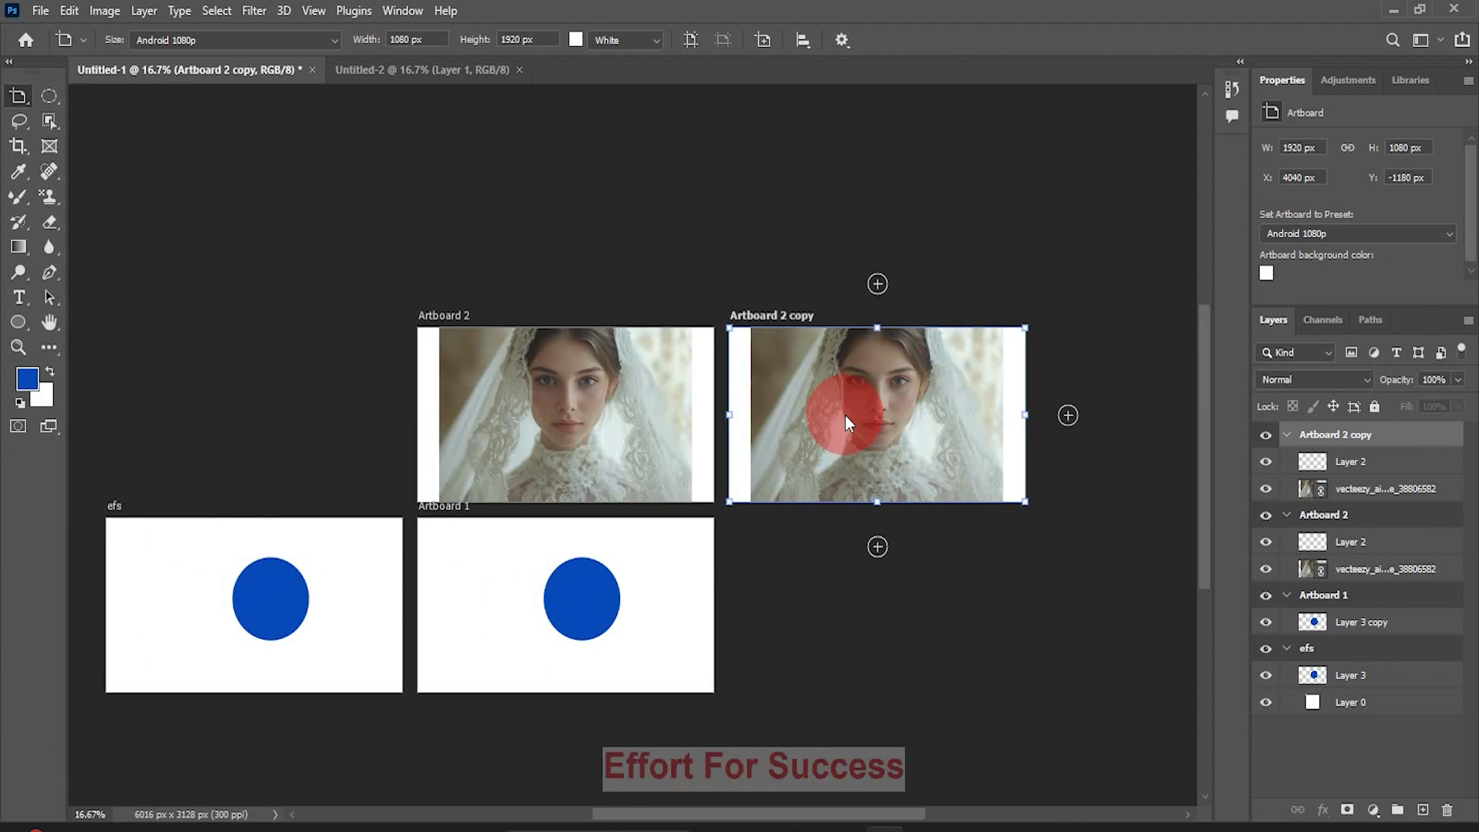
key("v")
left_click(709, 671)
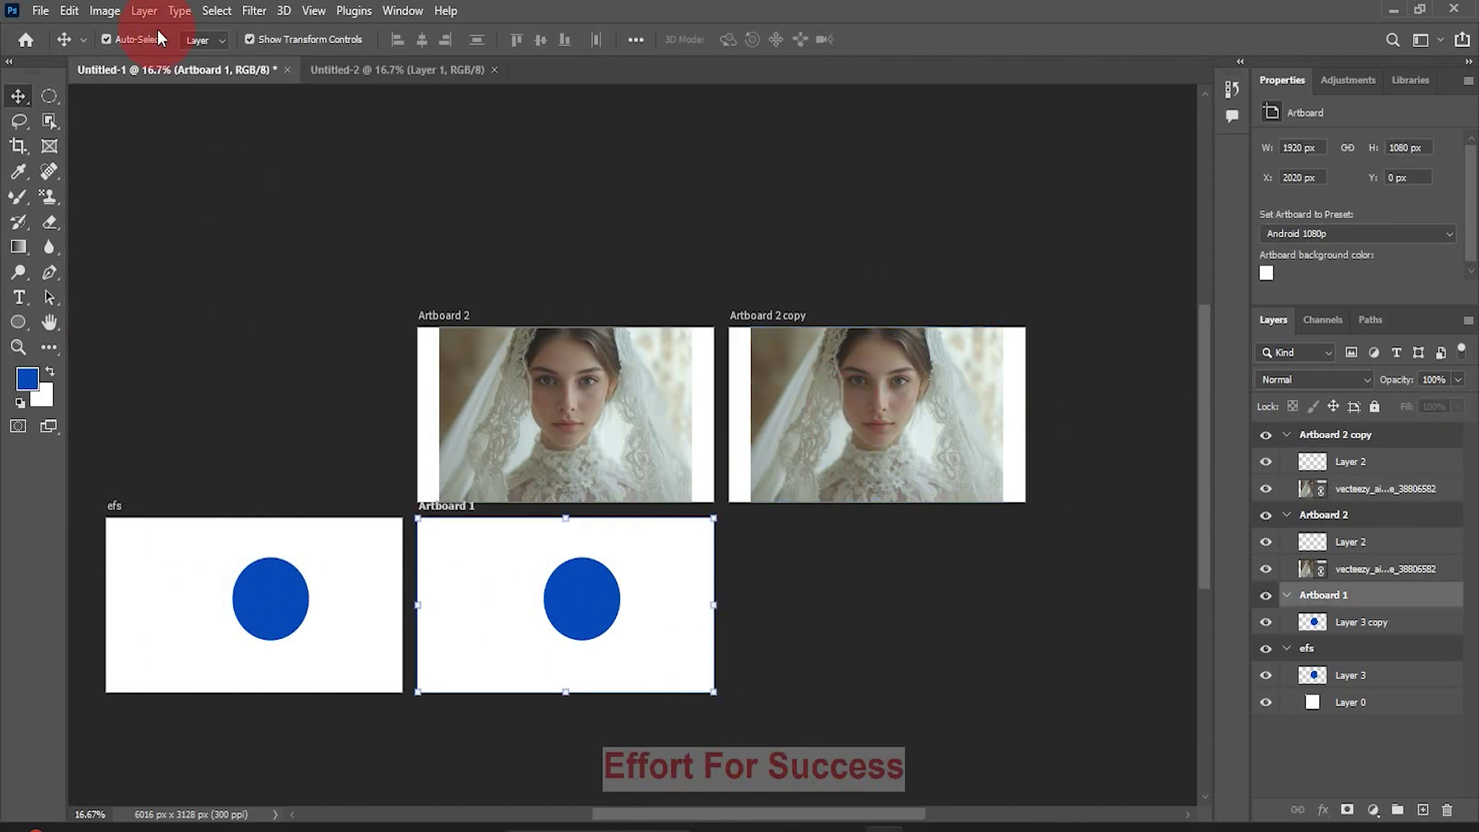
Step: Narrow Artboard 1 to 900×996 px and draw a blank 1143×812 px Artboard 3 beside it
left_click_drag(31, 98, 108, 116)
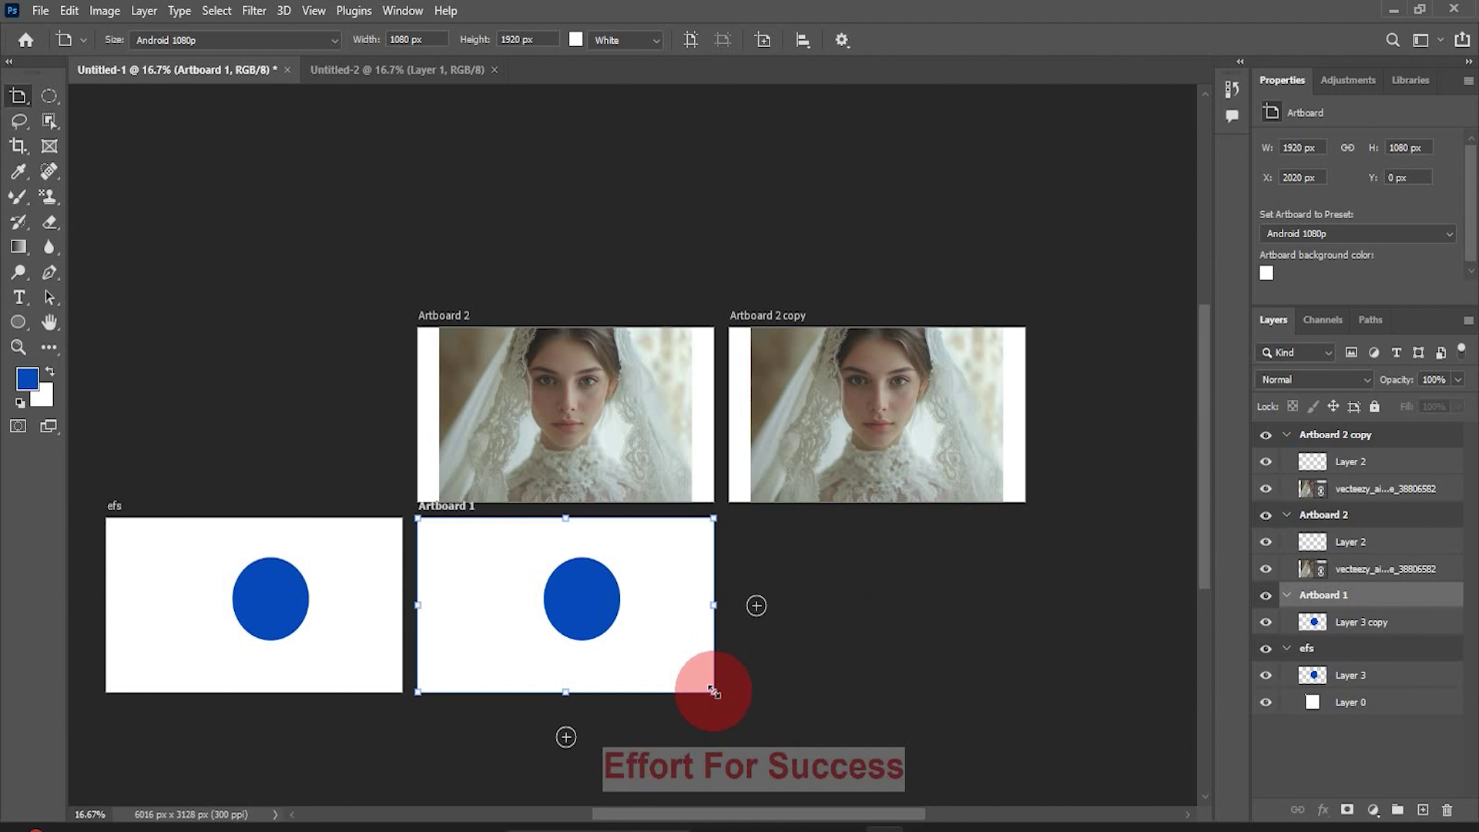
left_click_drag(713, 692, 644, 679)
left_click_drag(414, 599, 506, 614)
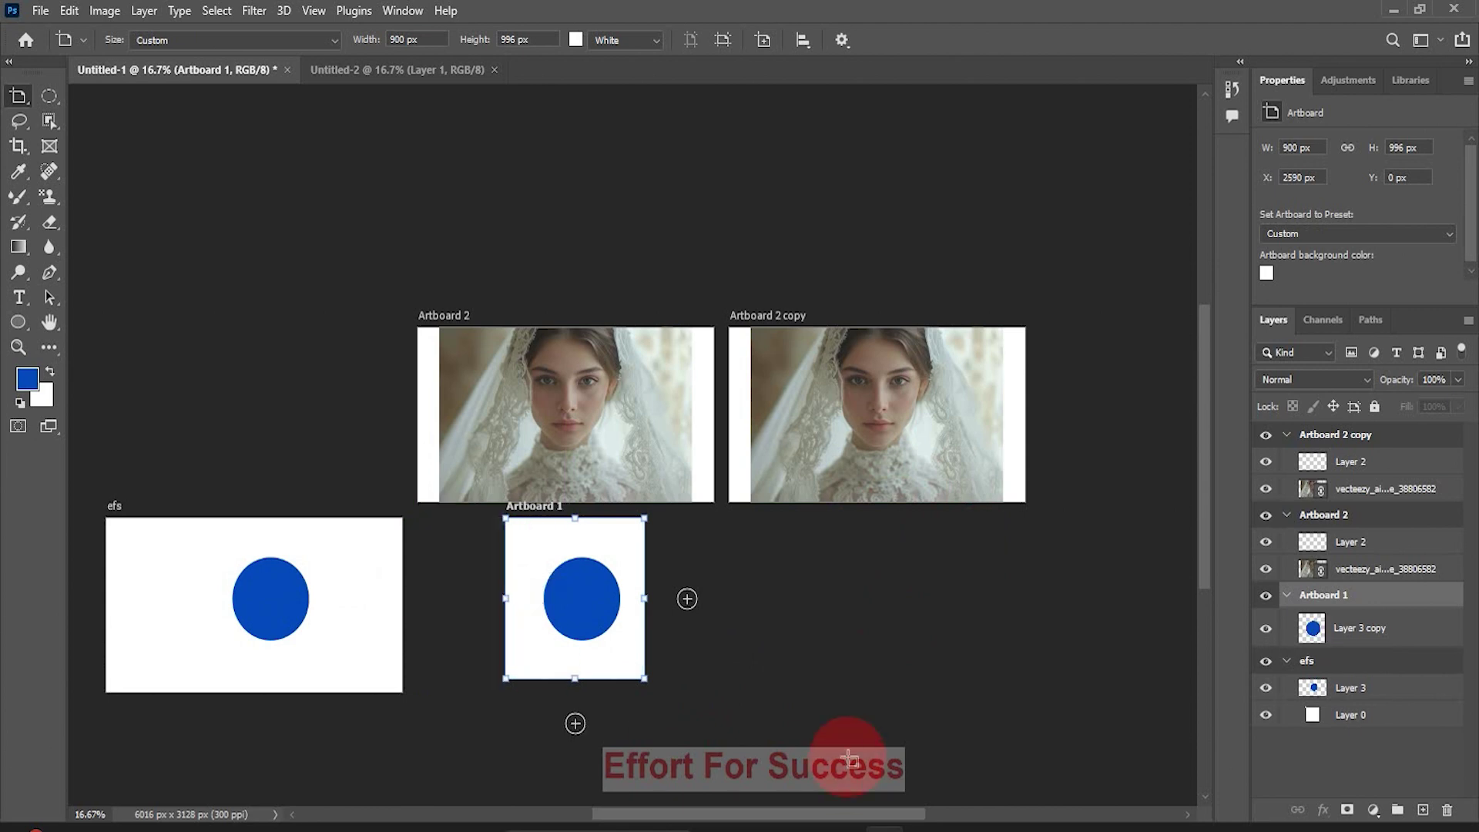
left_click(688, 722)
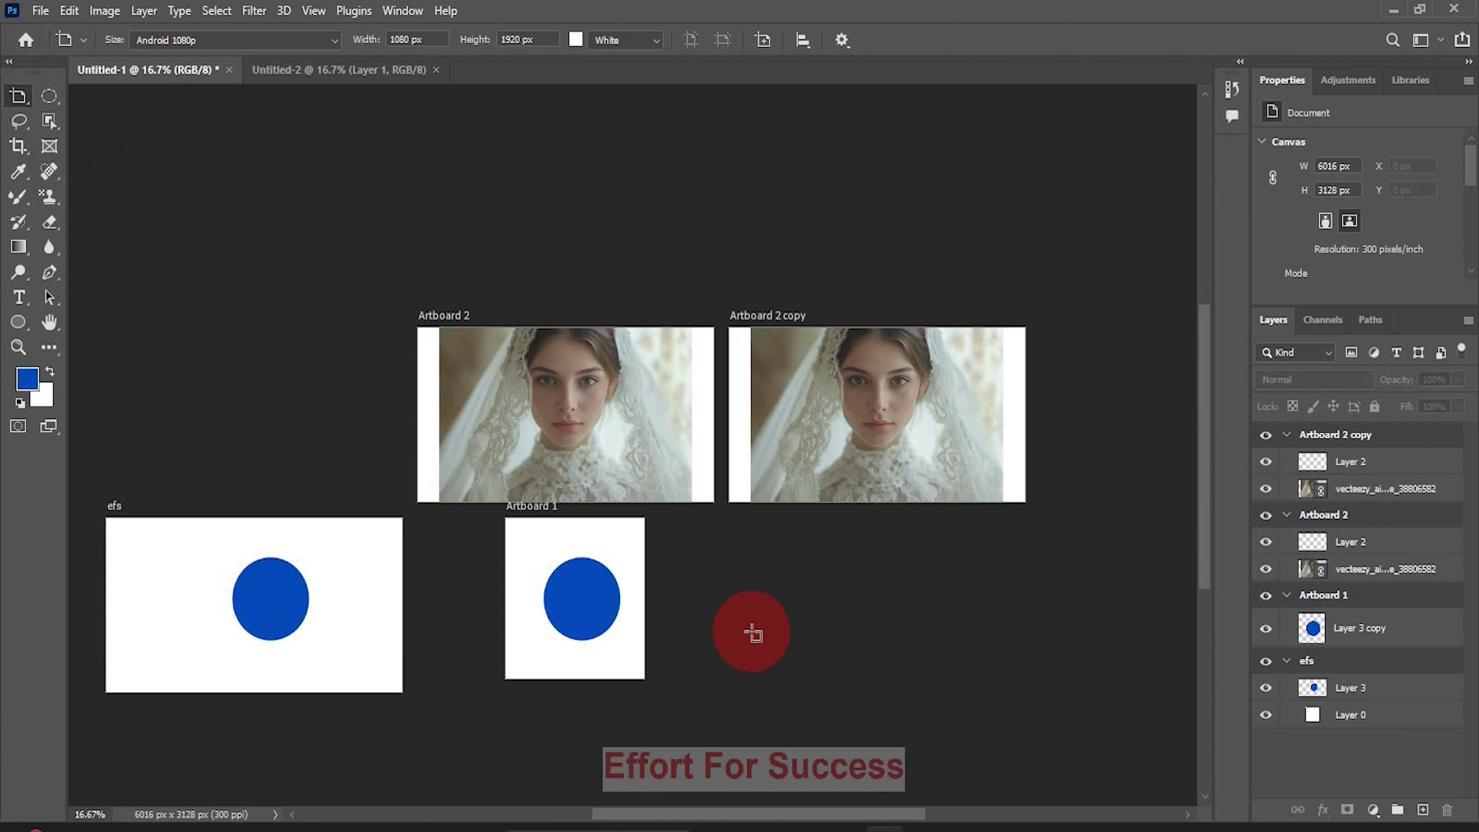
mouse_move(701, 548)
left_mouse_down()
mouse_move(862, 679)
mouse_move(877, 679)
mouse_move(837, 648)
mouse_move(934, 715)
left_mouse_up()
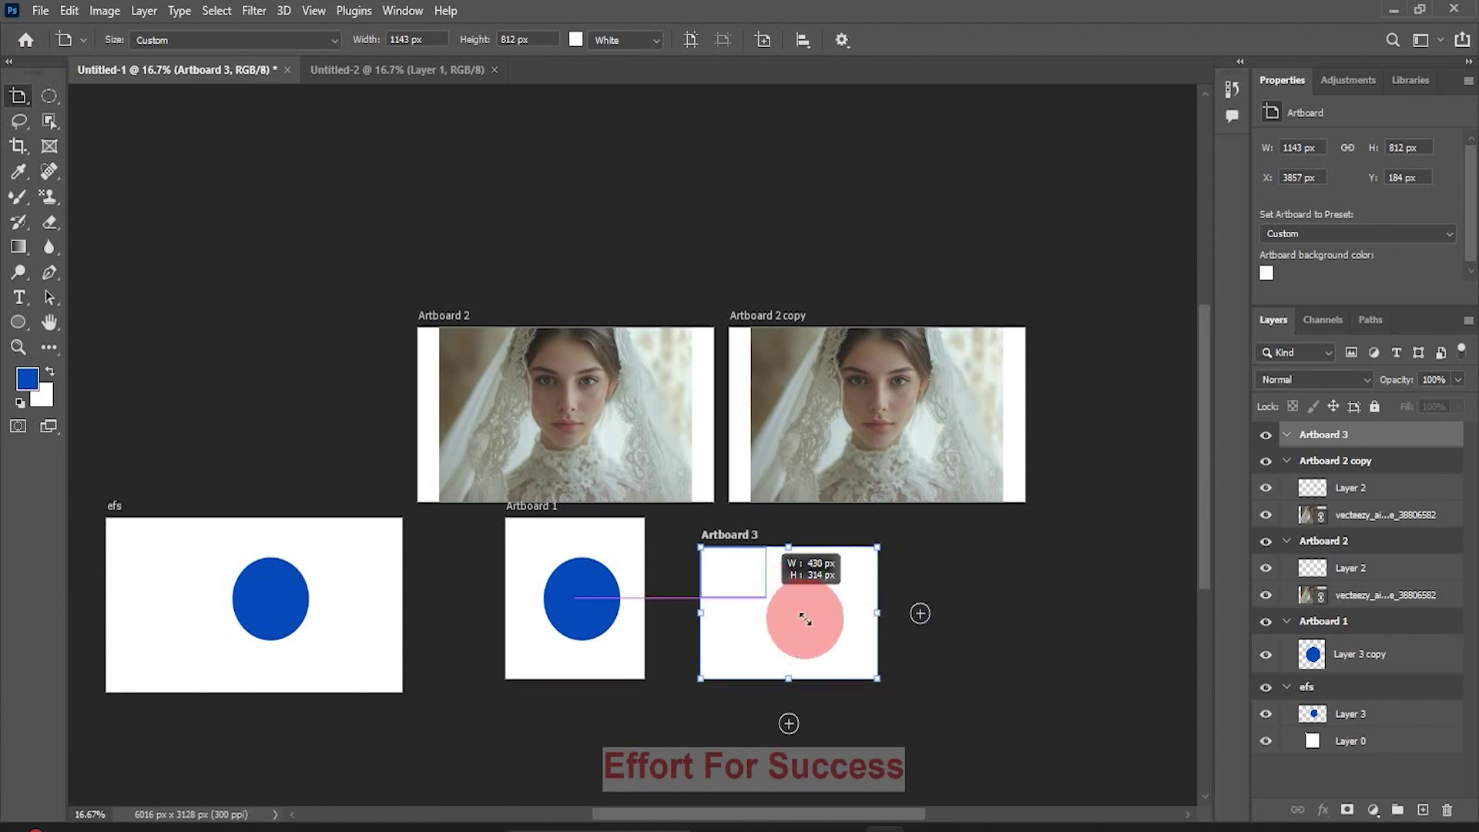
Step: Enlarge the new Artboard 3 to 1893×1244 px
left_click_drag(934, 715, 994, 748)
key("v")
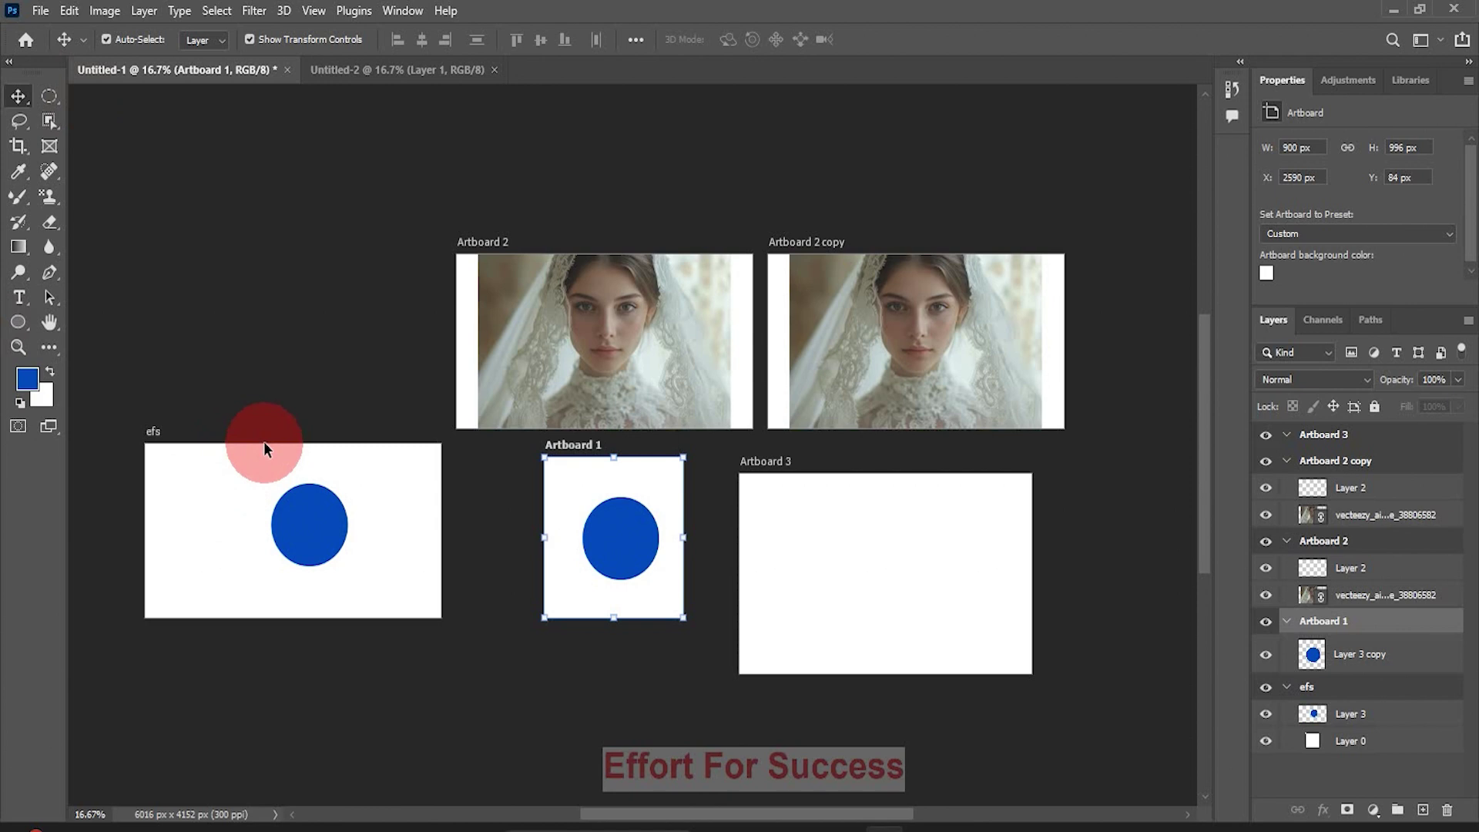
mouse_move(253, 475)
left_mouse_down()
mouse_move(192, 470)
mouse_move(393, 496)
left_mouse_up()
left_click_drag(169, 494, 192, 535)
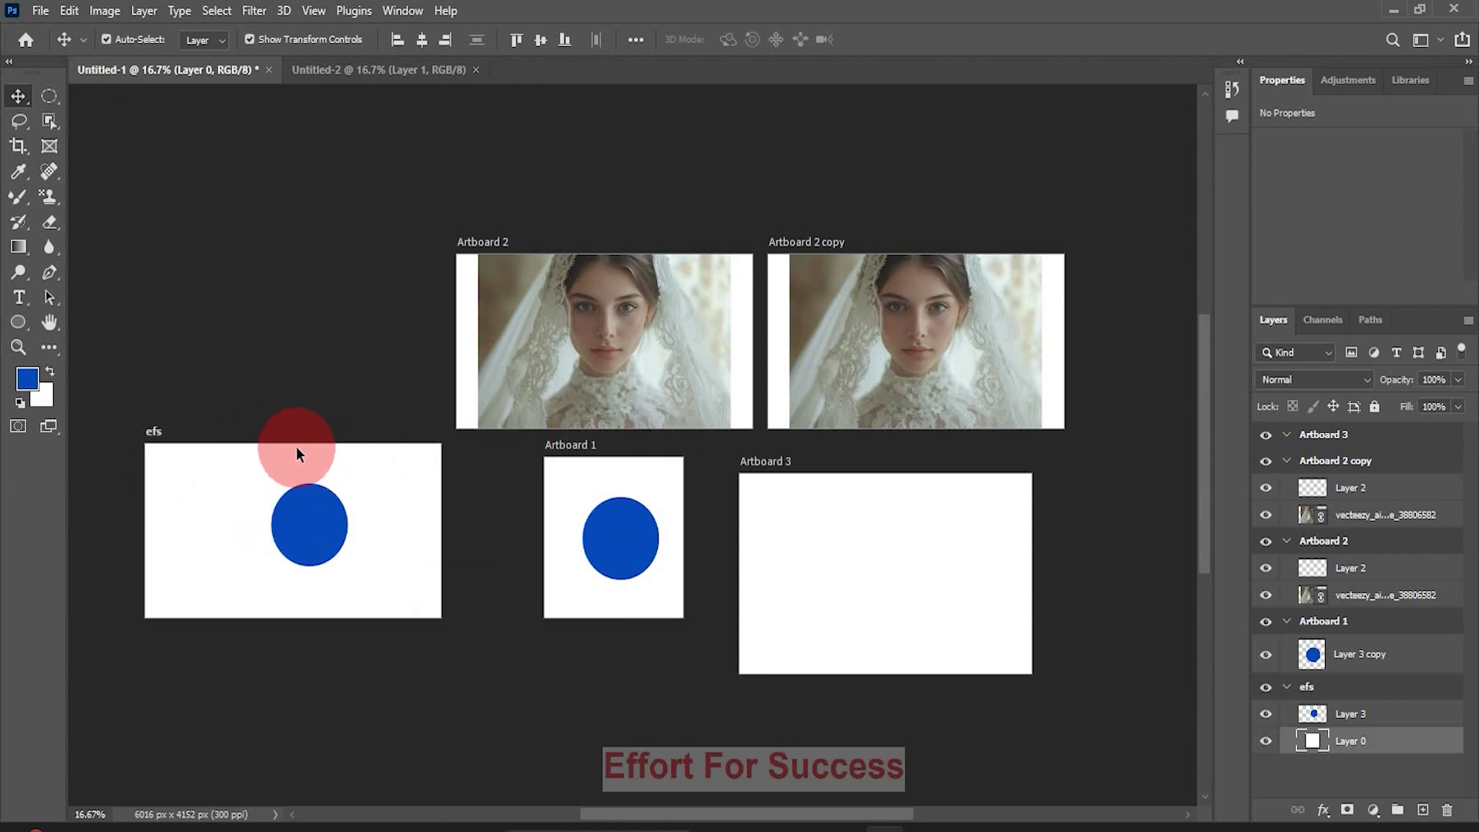
Step: Move efs up beside Artboard 2 and shift Artboard 1 left beneath it
key("shift+v")
mouse_move(297, 445)
left_mouse_down()
mouse_move(286, 391)
mouse_move(270, 446)
mouse_move(284, 216)
mouse_move(278, 257)
left_mouse_up()
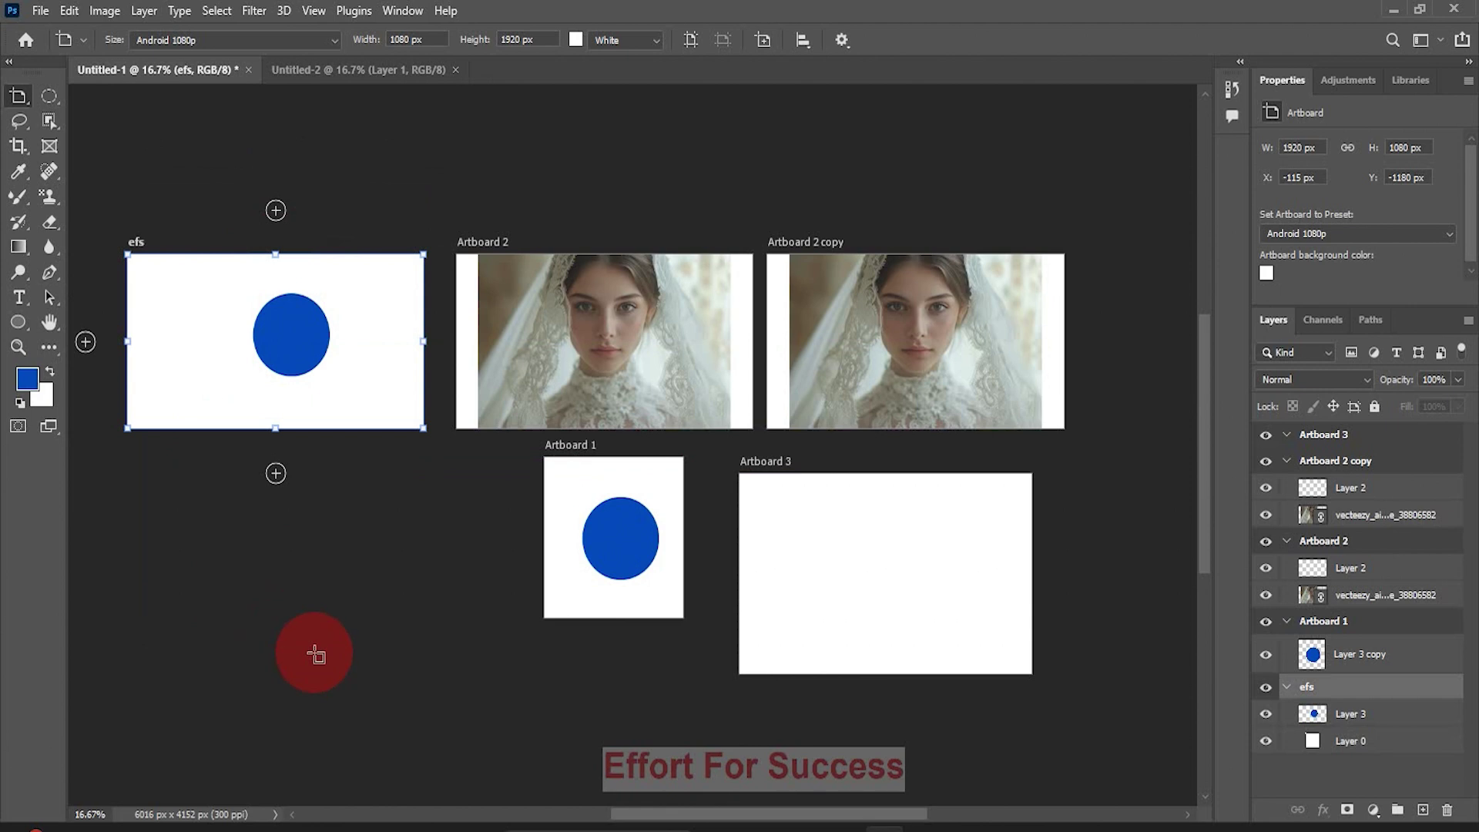
left_click(315, 655)
key("v")
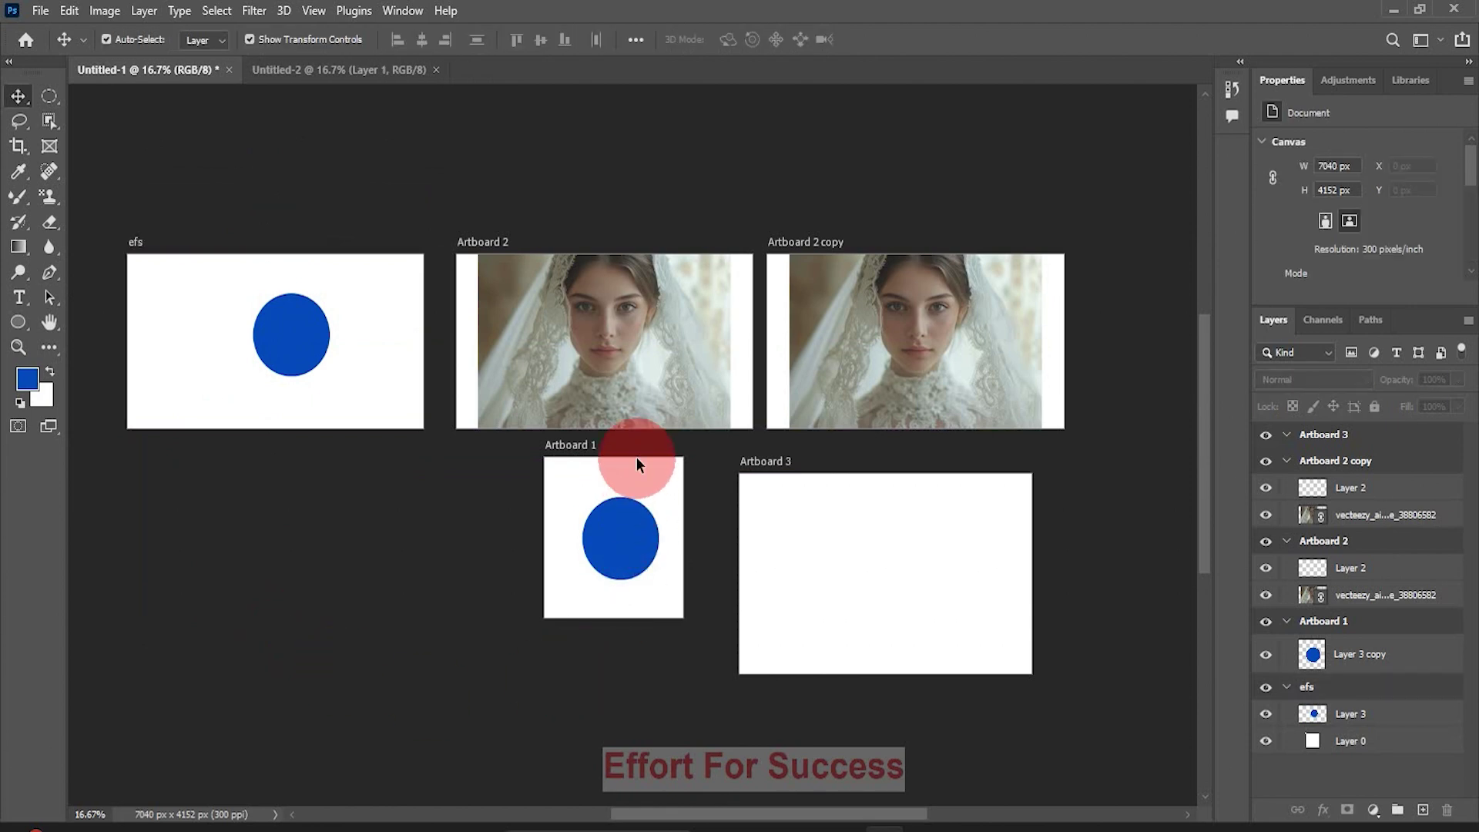
left_click_drag(636, 462, 293, 493)
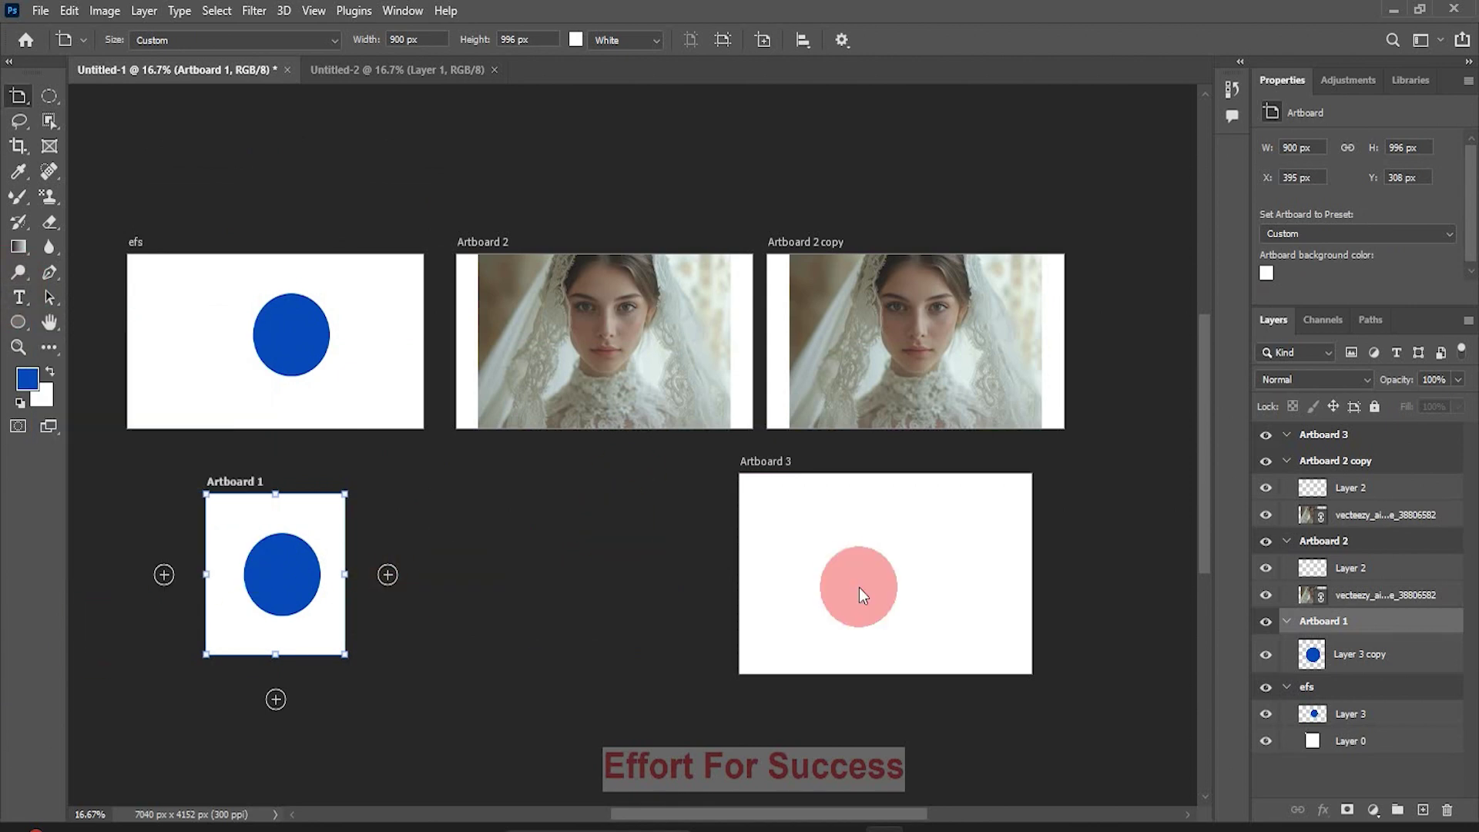
key("v")
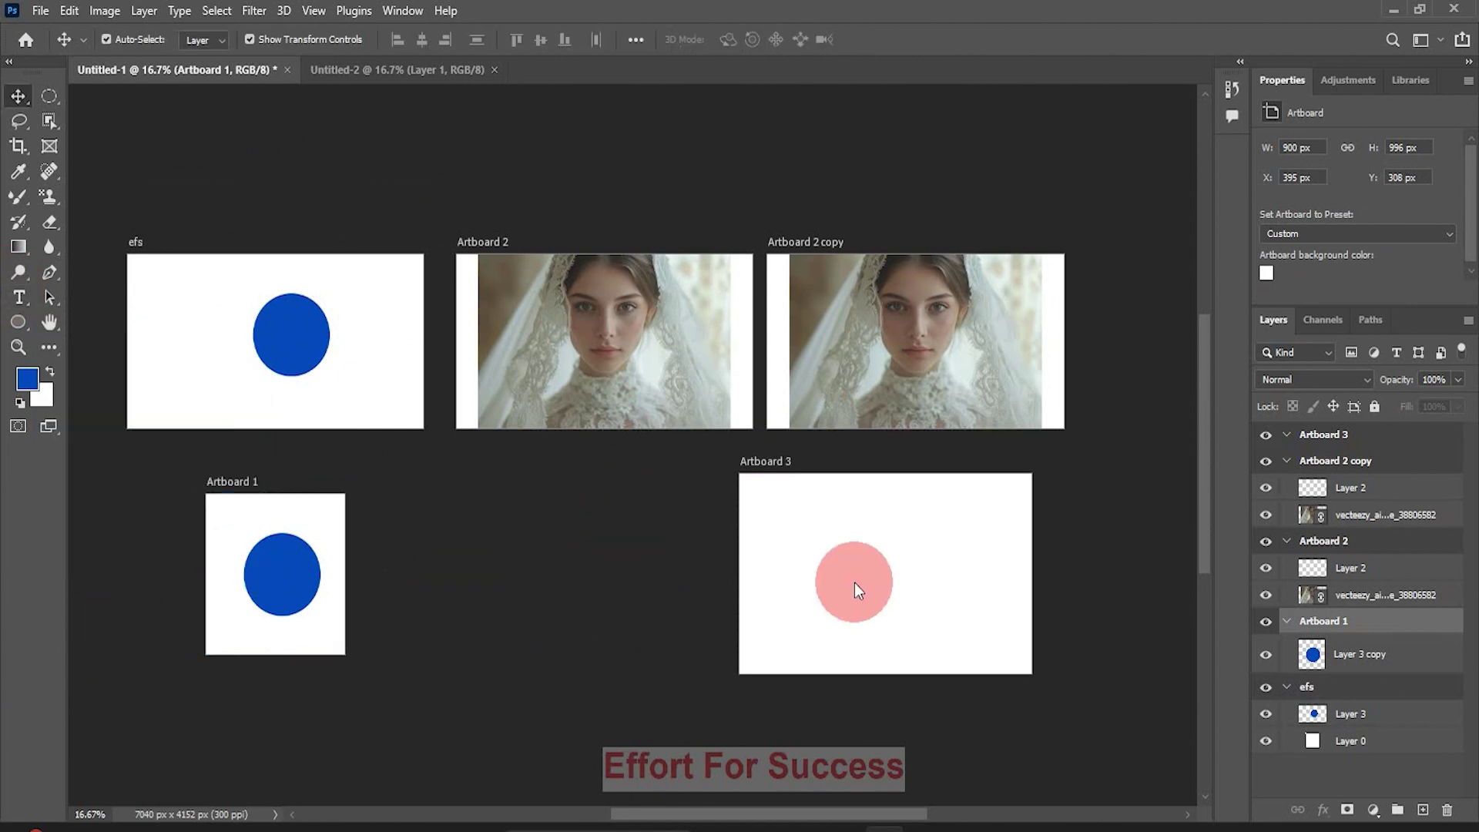
left_click(854, 582)
left_click_drag(19, 96, 85, 112)
Step: Set Artboard 3's background to the custom red colour f60f0f
left_click(546, 39)
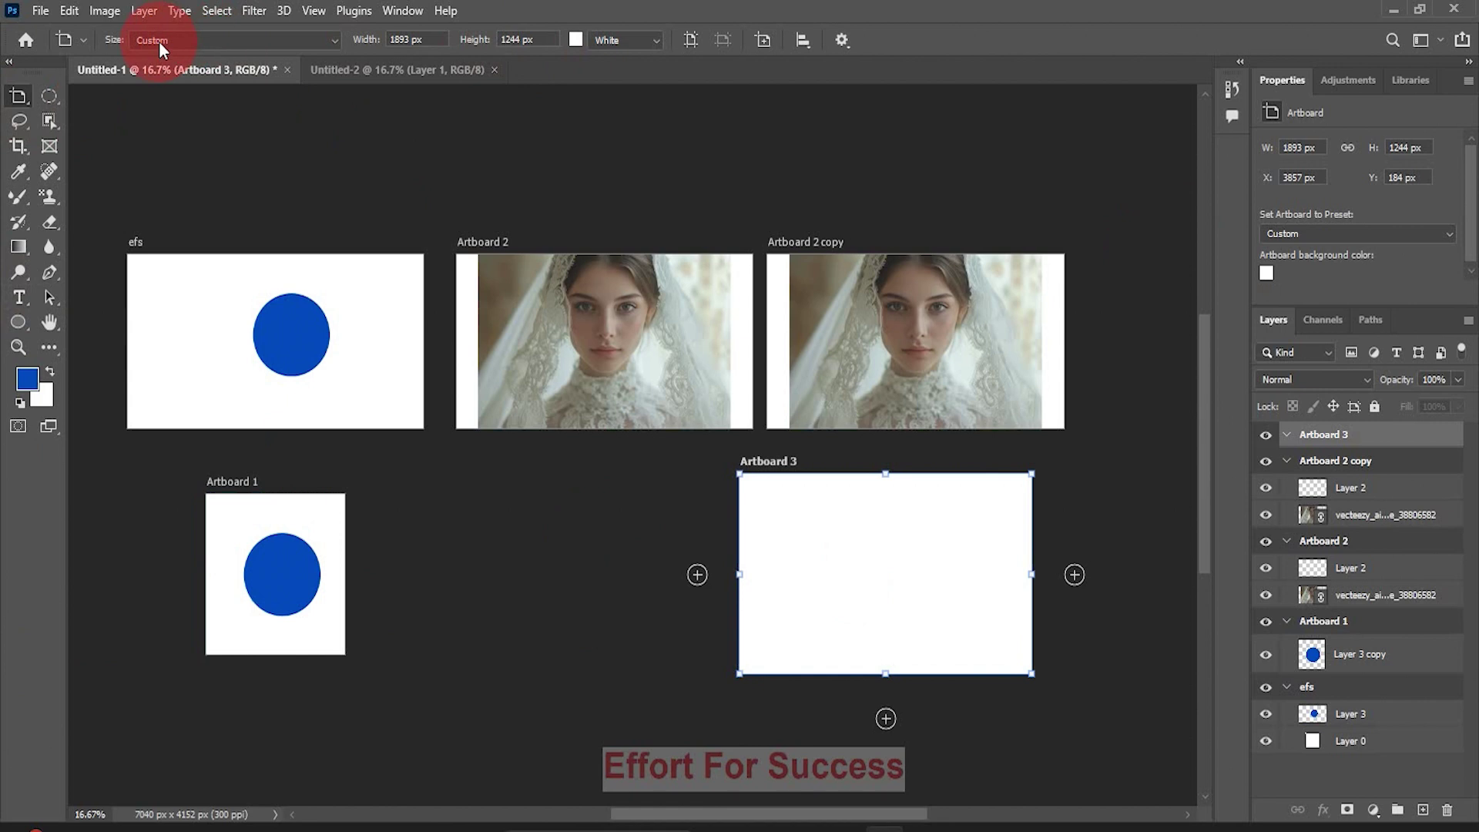
left_click(336, 40)
left_click(336, 42)
left_click(659, 42)
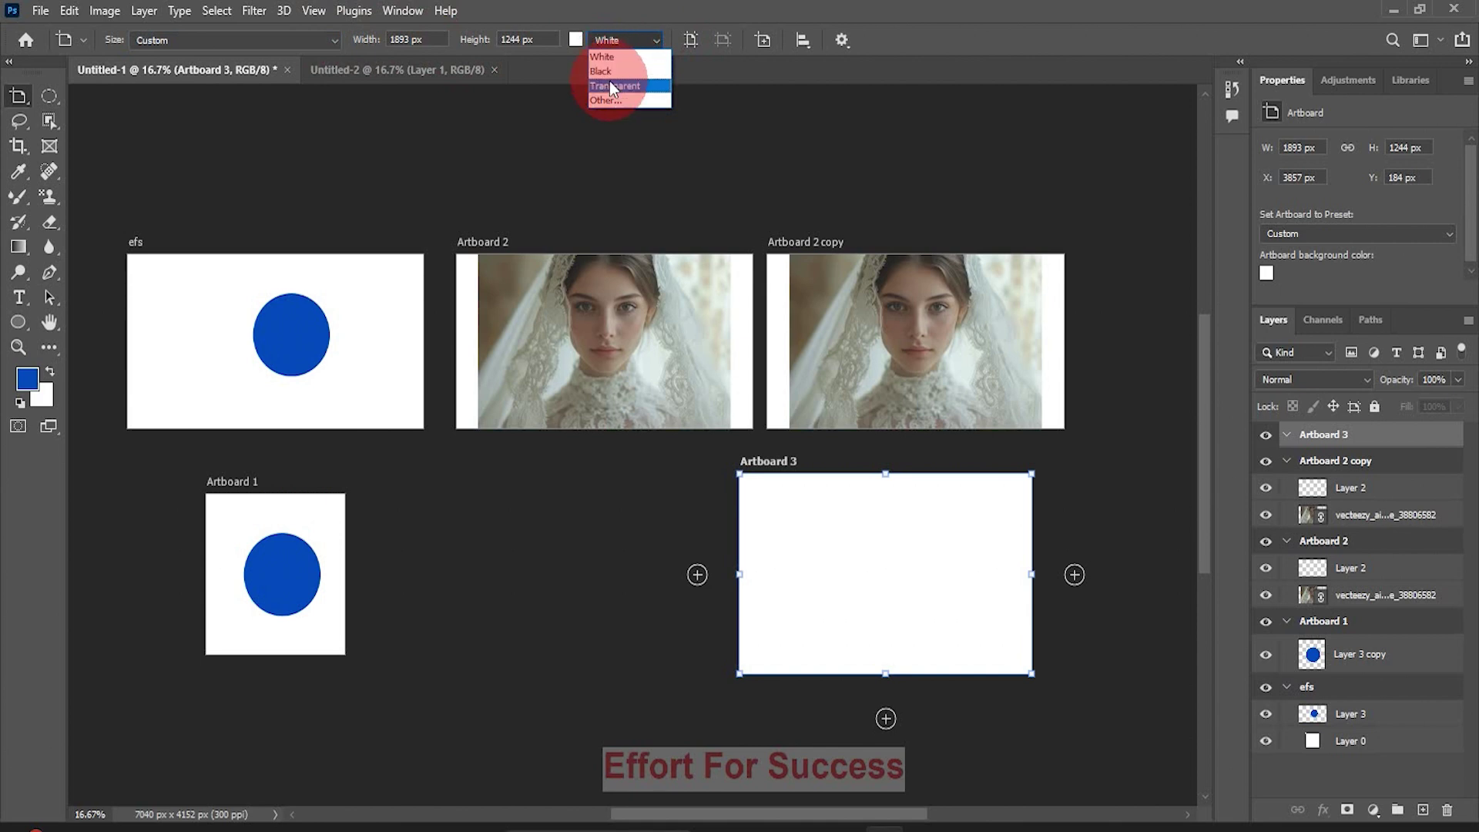
left_click(608, 100)
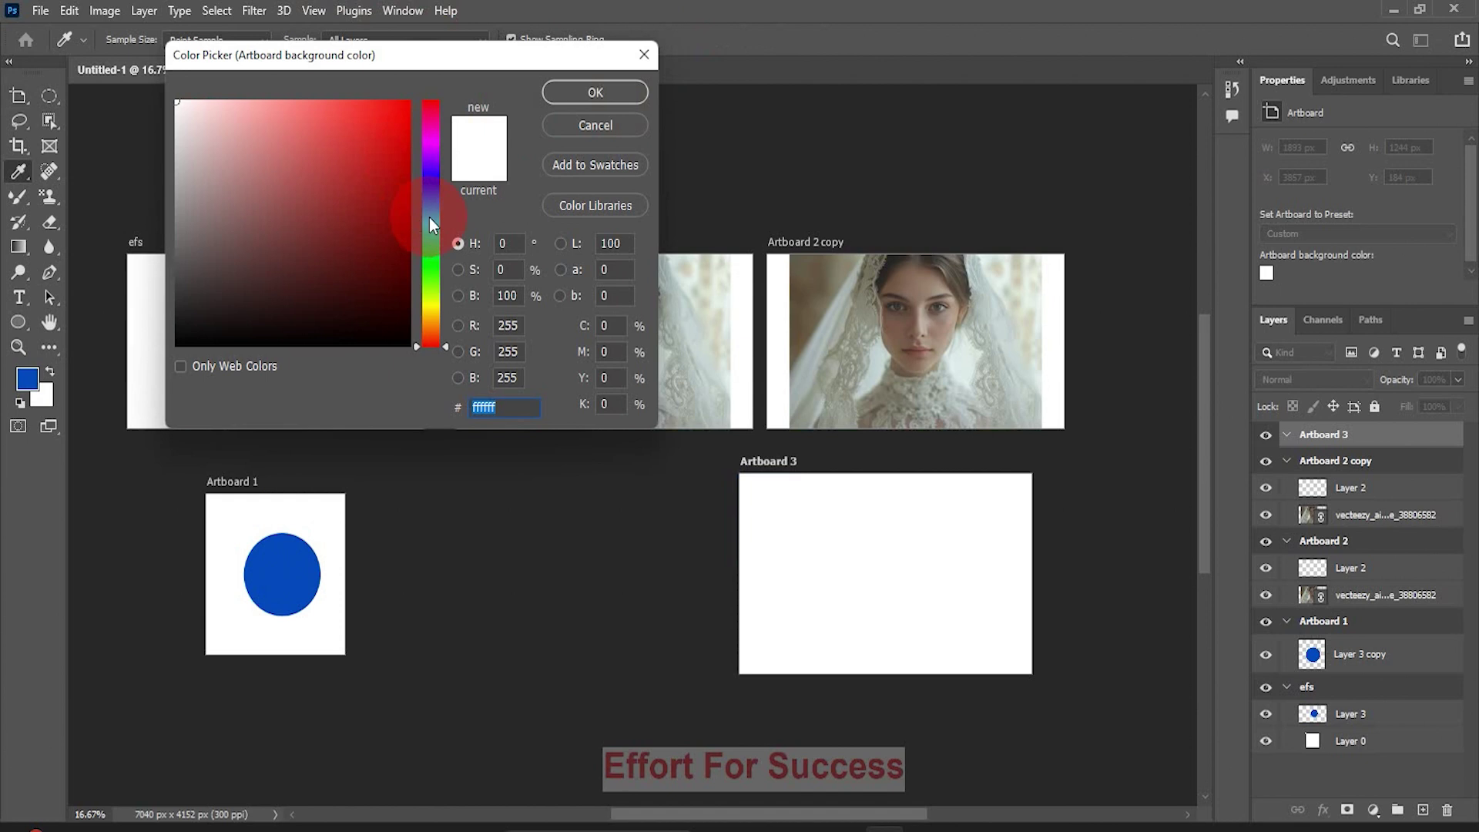
left_click(395, 108)
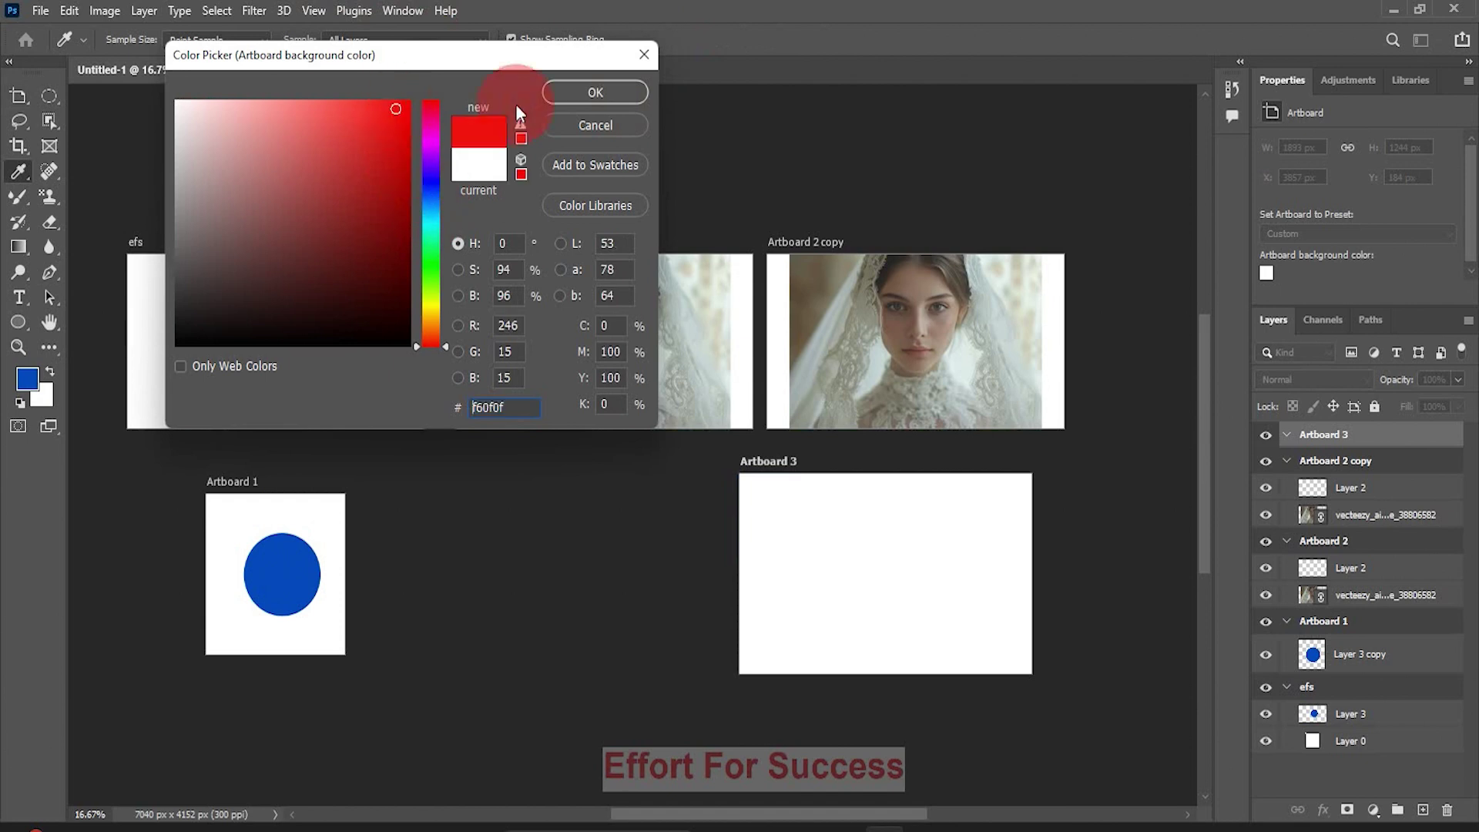
left_click(593, 90)
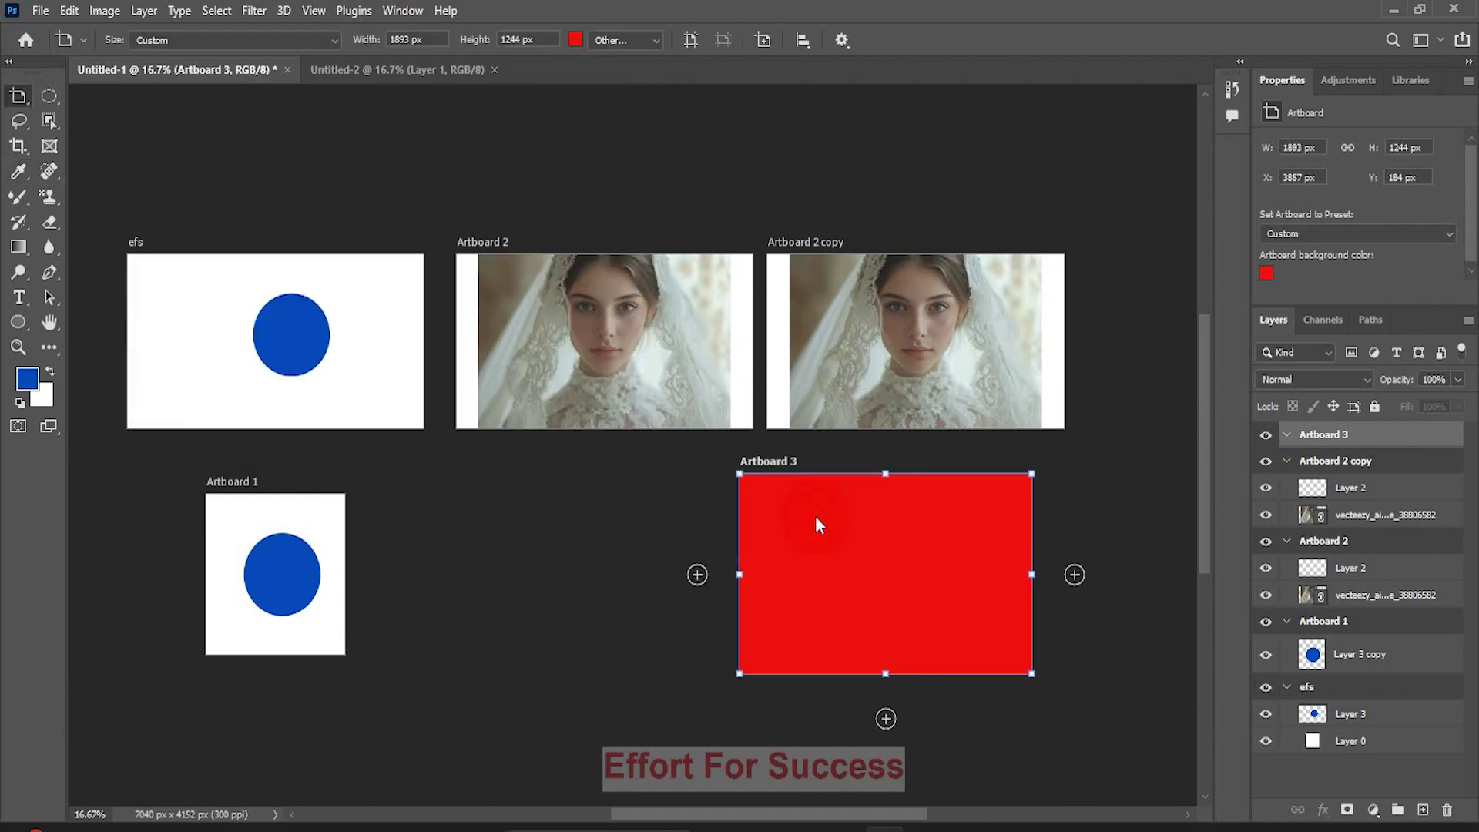
key("v")
left_click(463, 397)
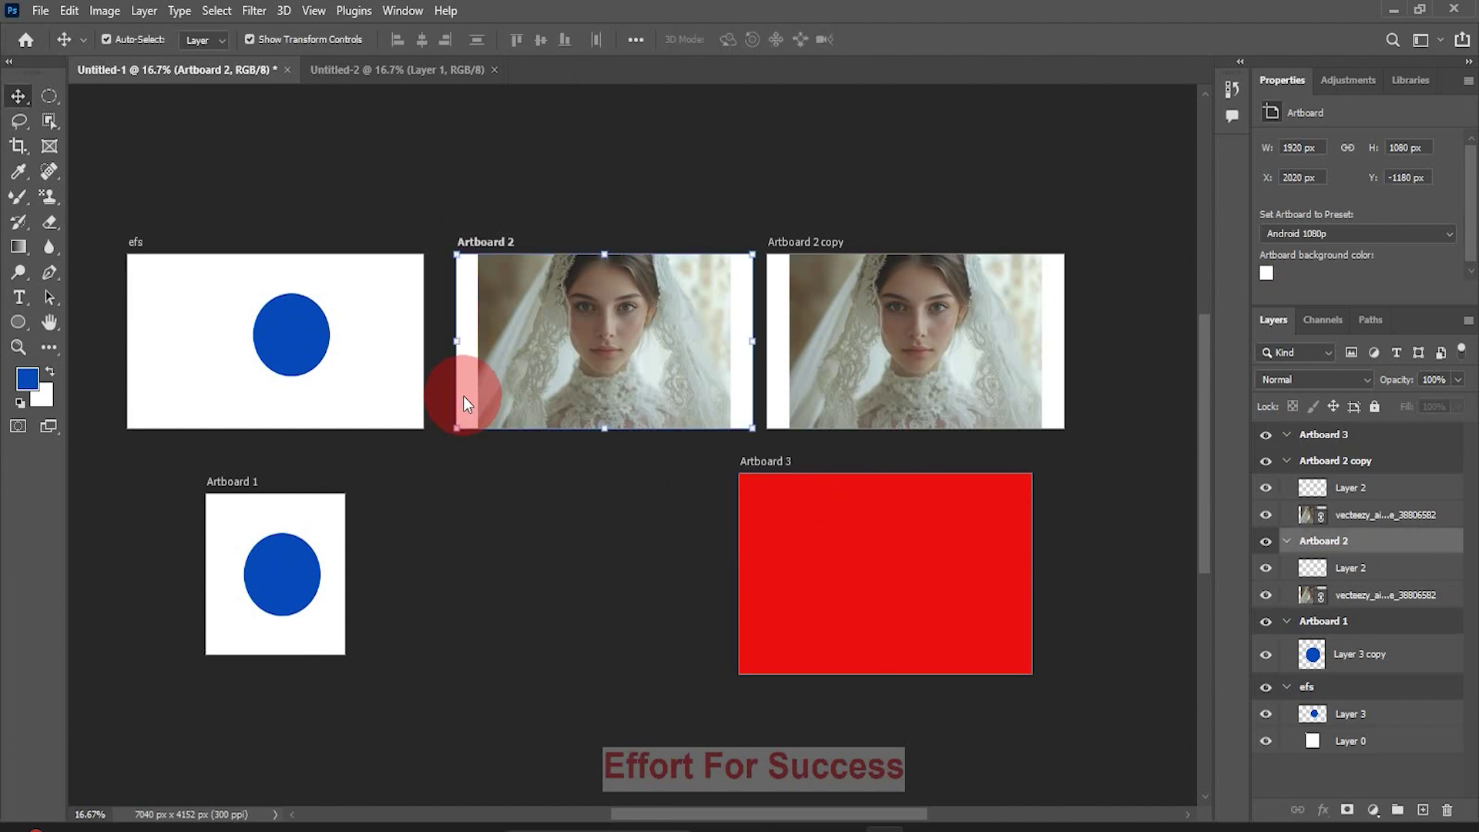
Step: Give Artboard 2 a custom blue background colour from the Artboard tool options
right_click(18, 95)
left_click(77, 118)
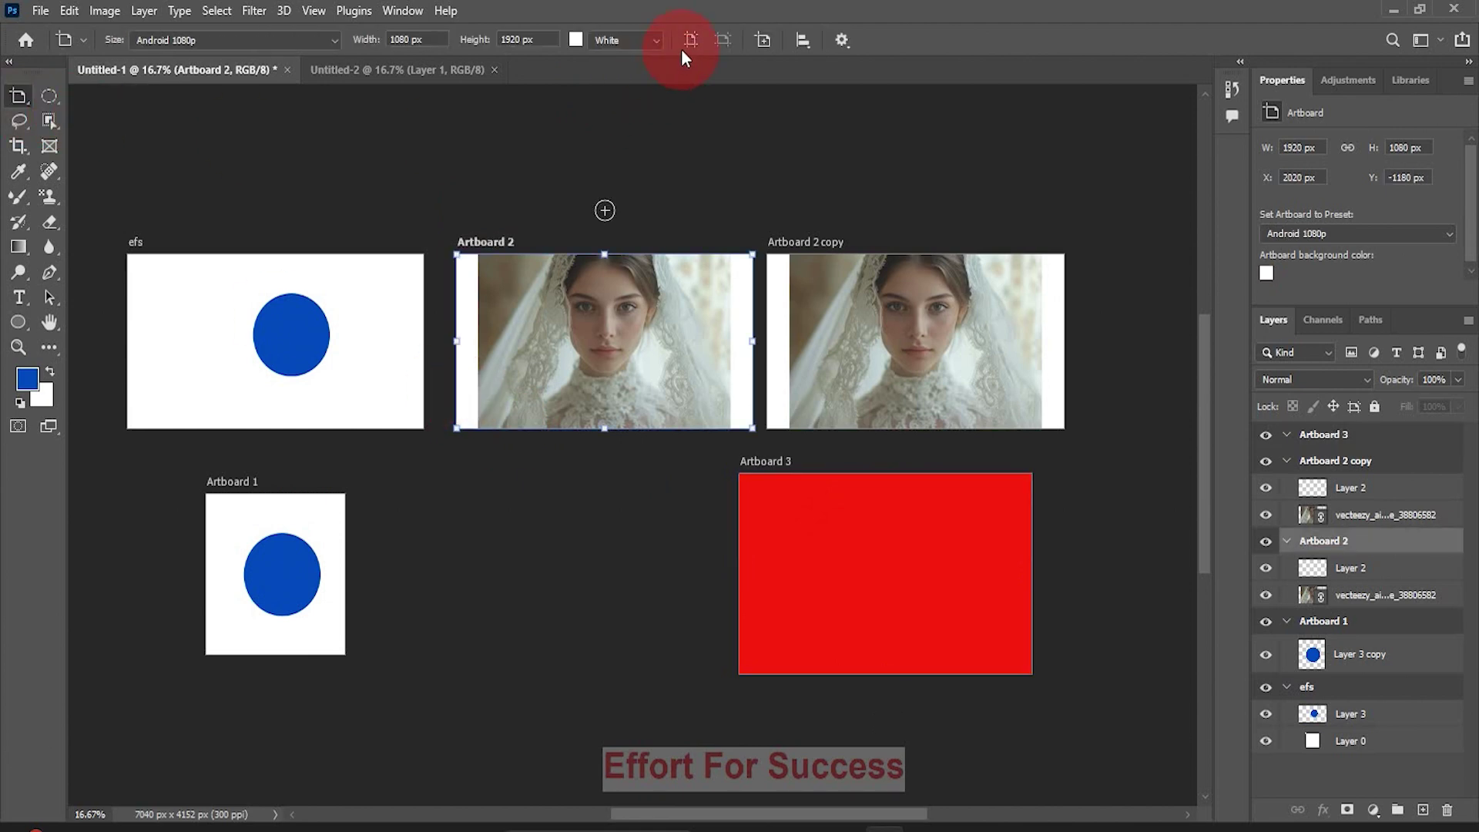
left_click(660, 40)
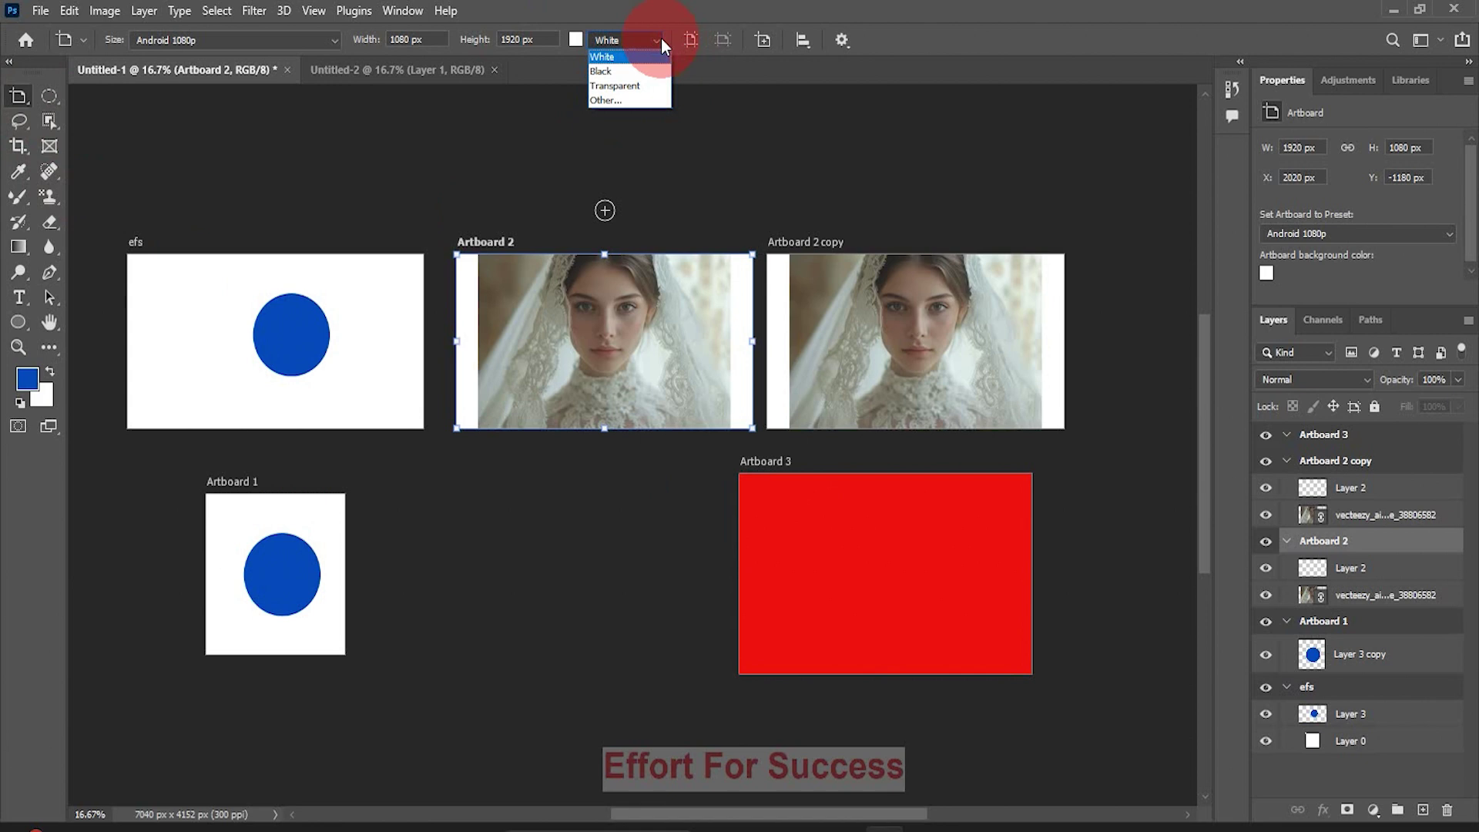
left_click(608, 101)
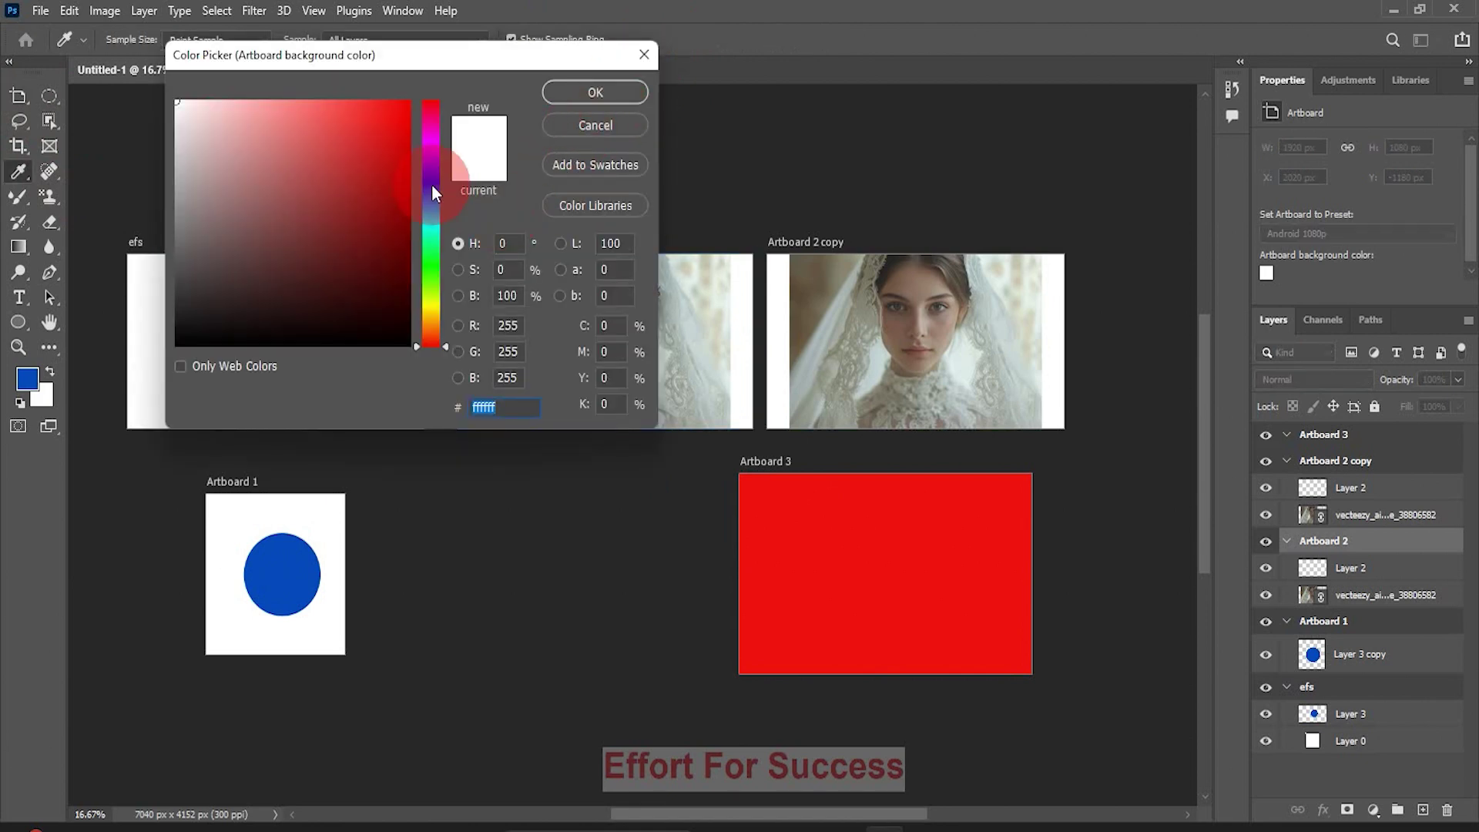
left_click(433, 188)
left_click(603, 92)
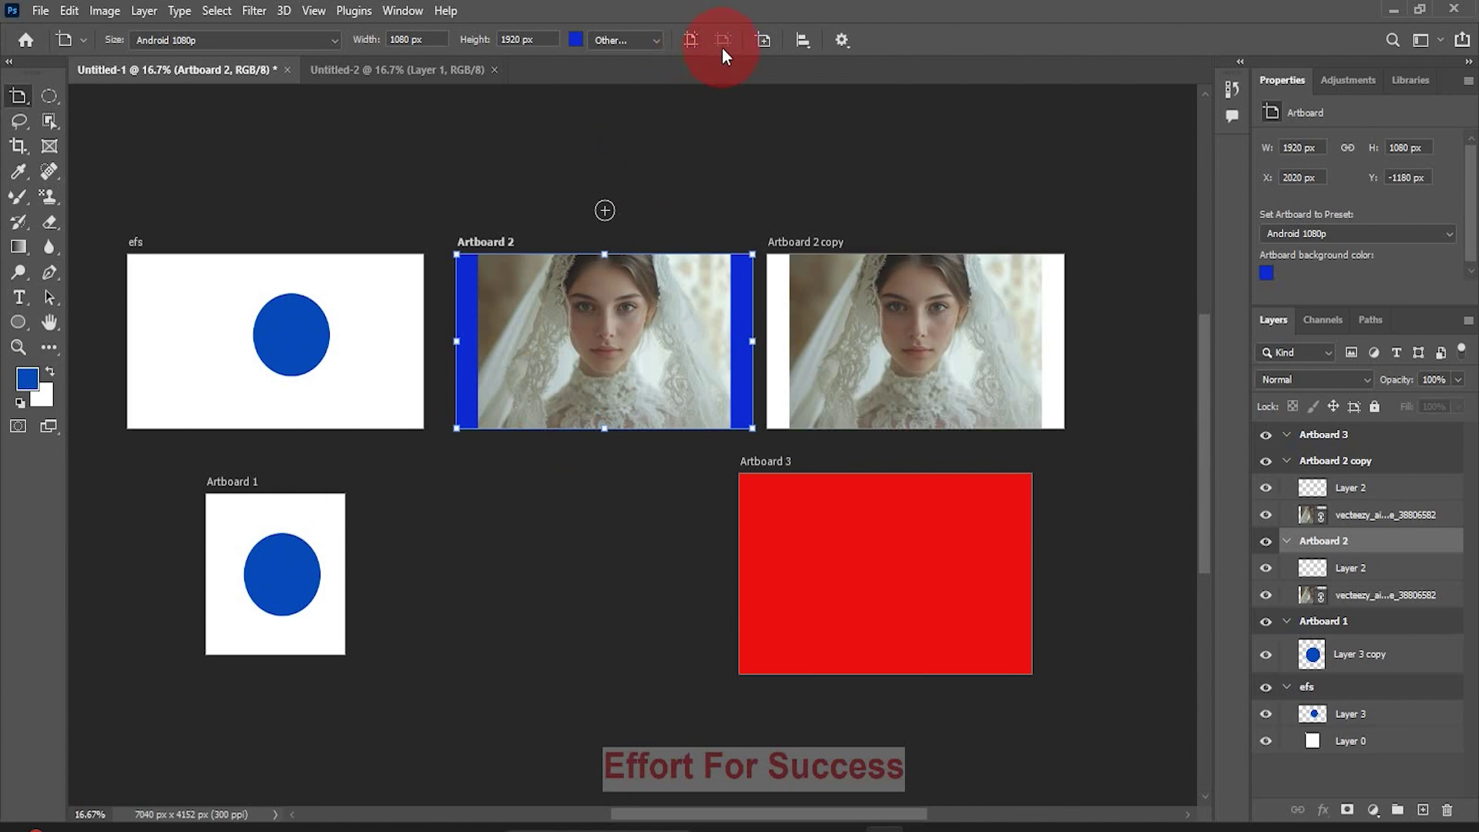
key("v")
left_click(782, 536)
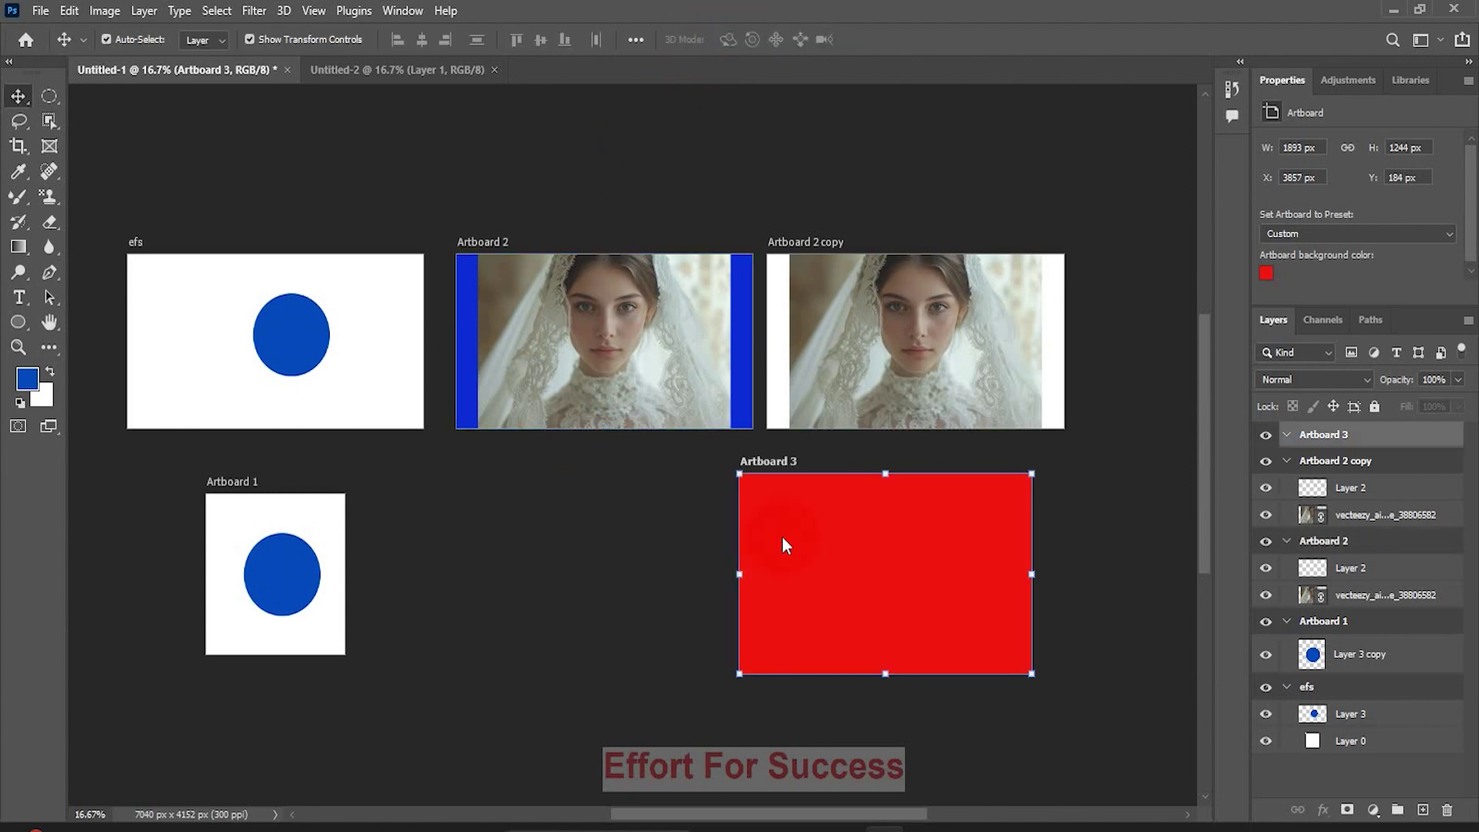
Step: Make Artboard 3 portrait at 1244×1893 px
left_click(30, 99)
left_click(90, 112)
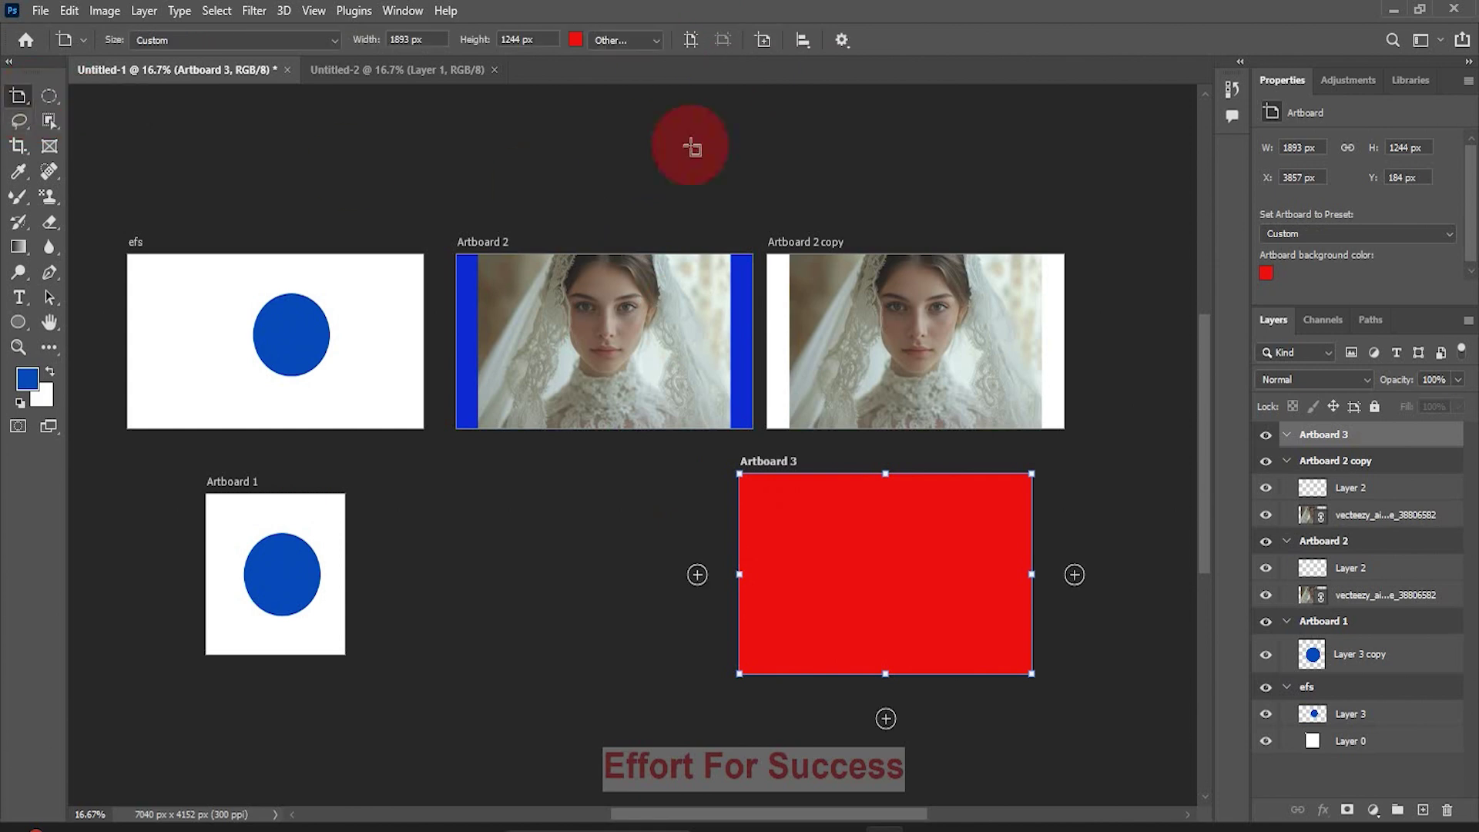
left_click(688, 41)
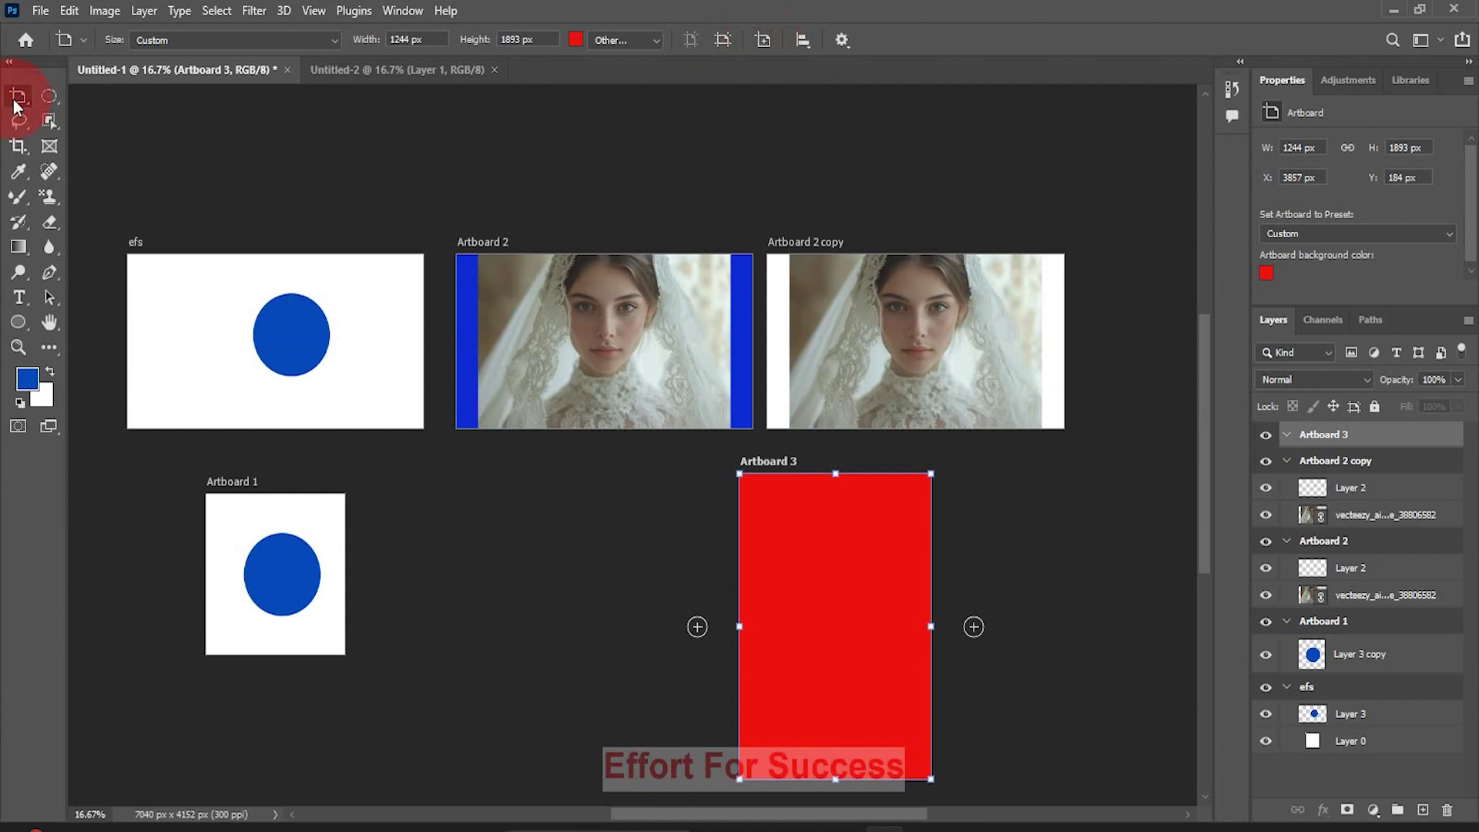
Step: Add two more red portrait artboards, Artboard 4 and Artboard 5
left_click(762, 40)
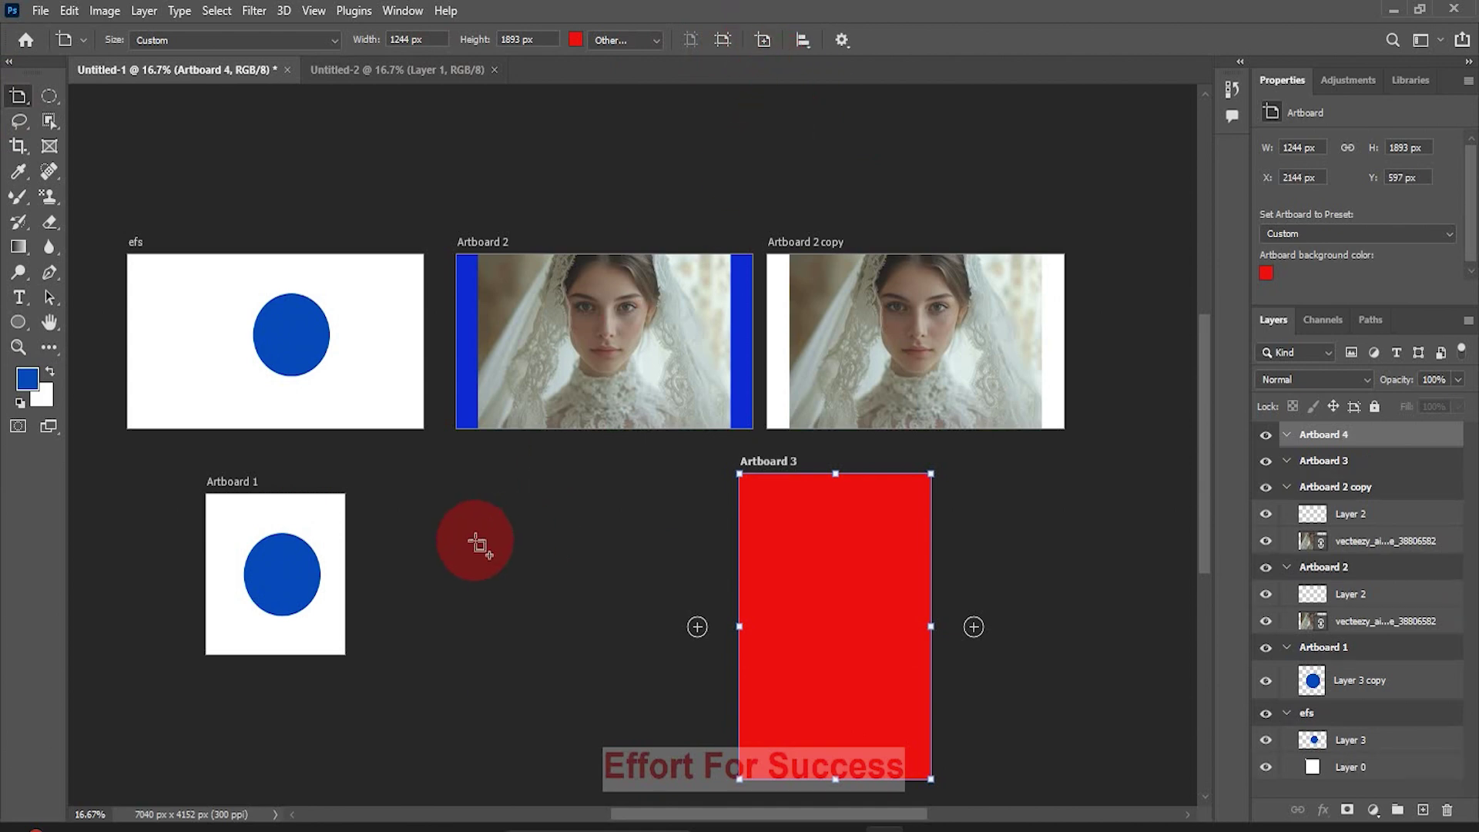
left_click(476, 542)
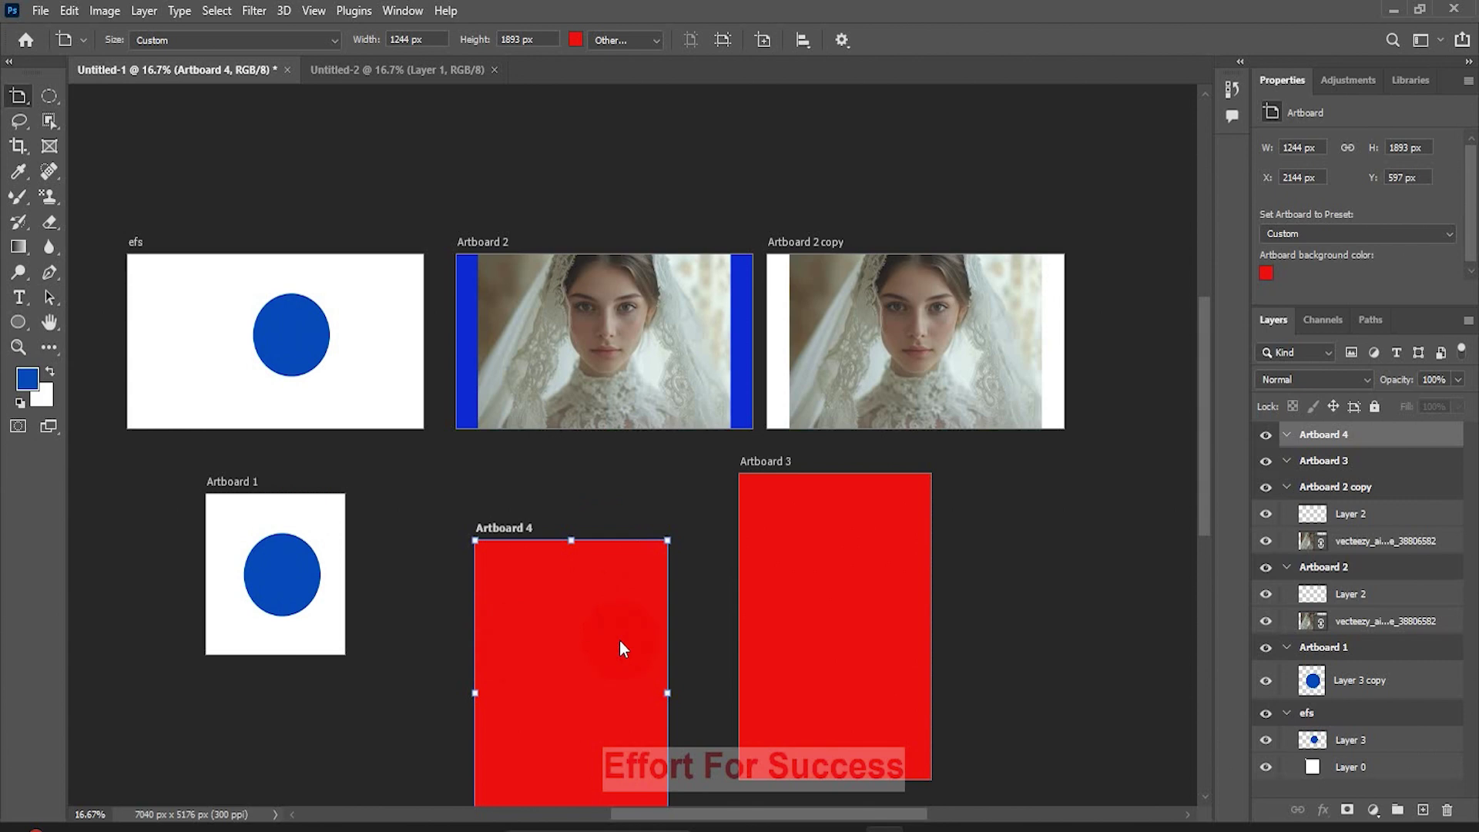
key("v")
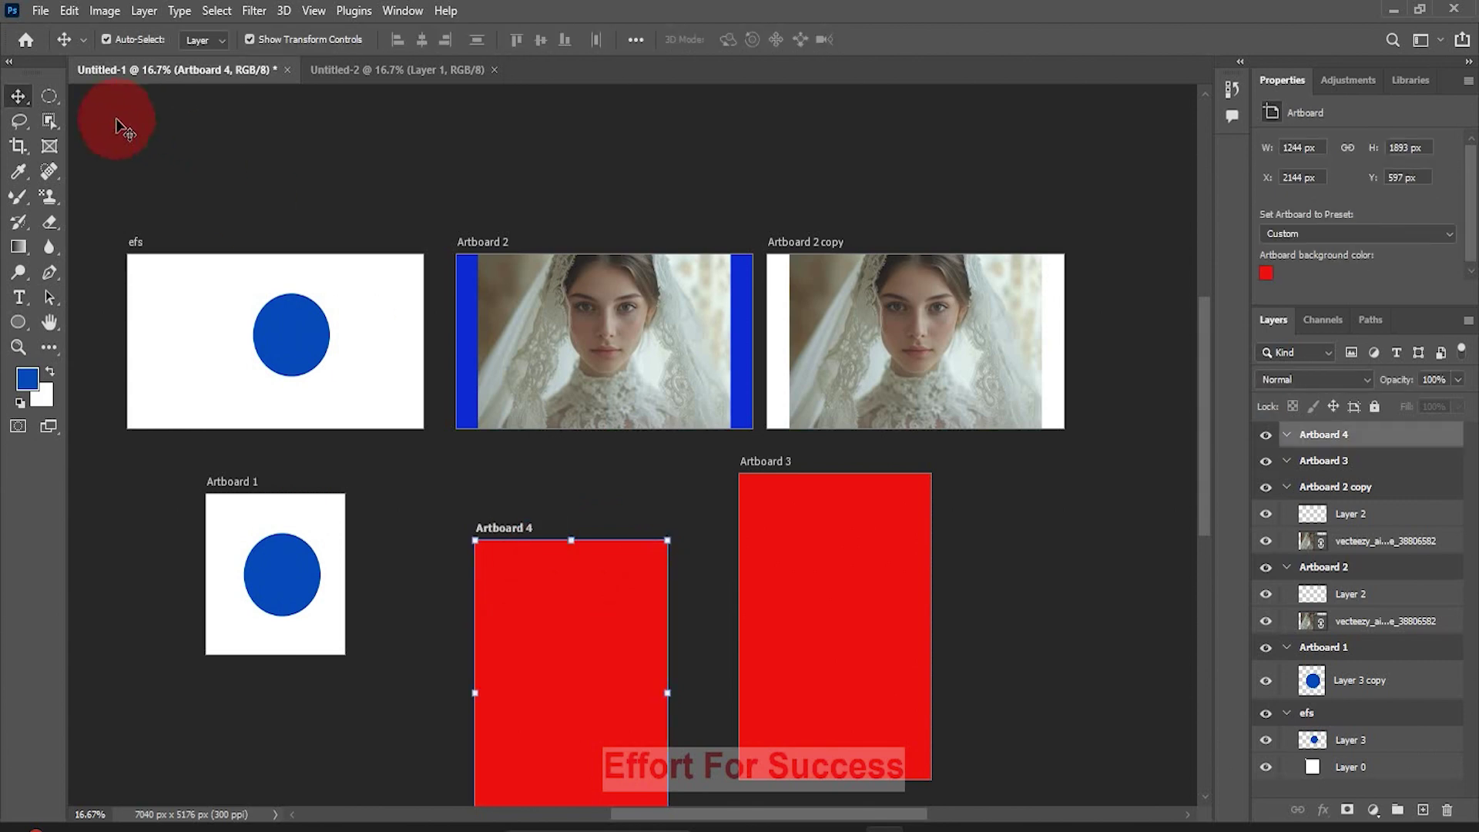
left_click_drag(26, 105, 83, 114)
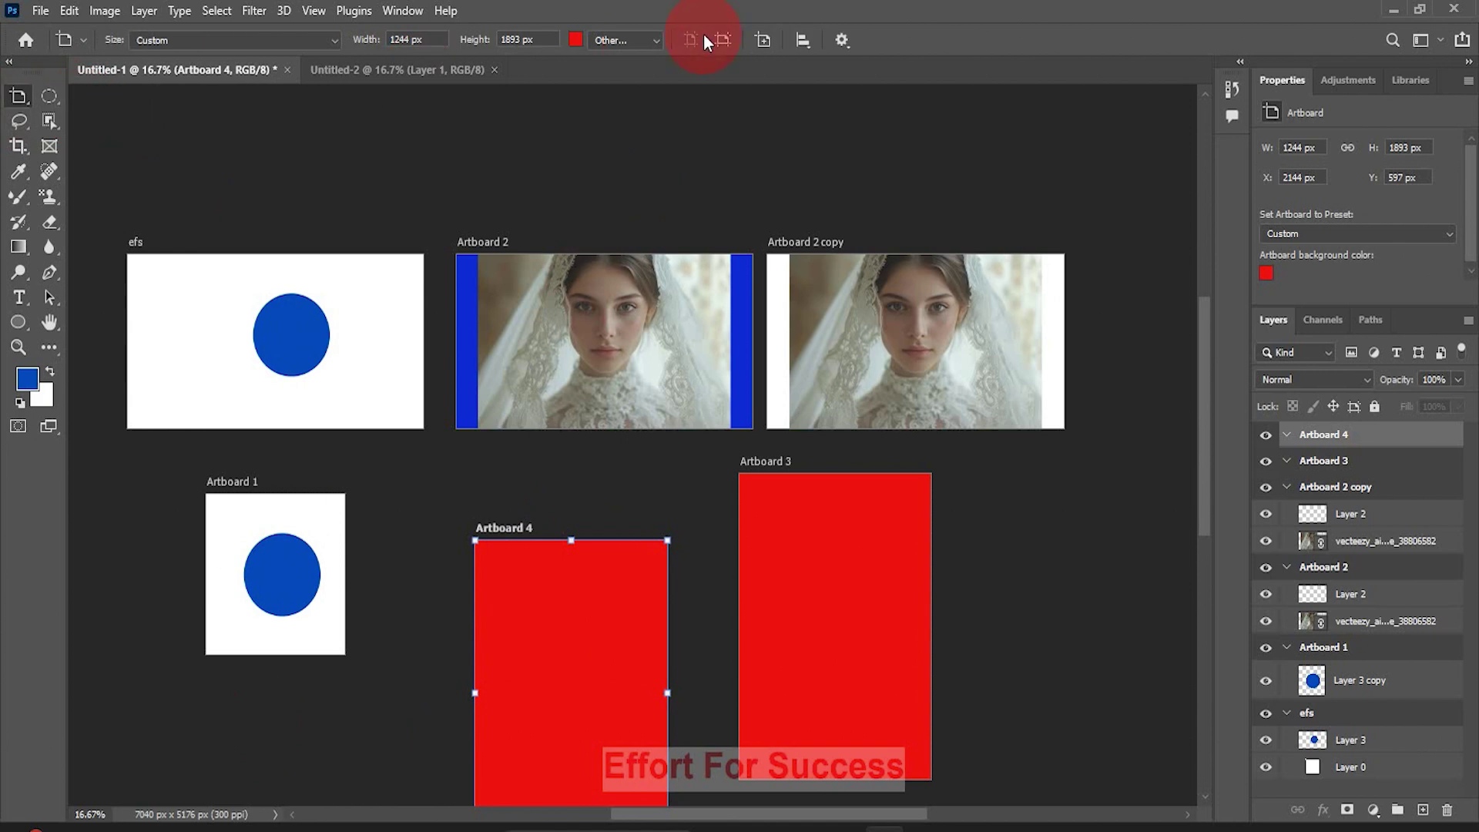
left_click(765, 42)
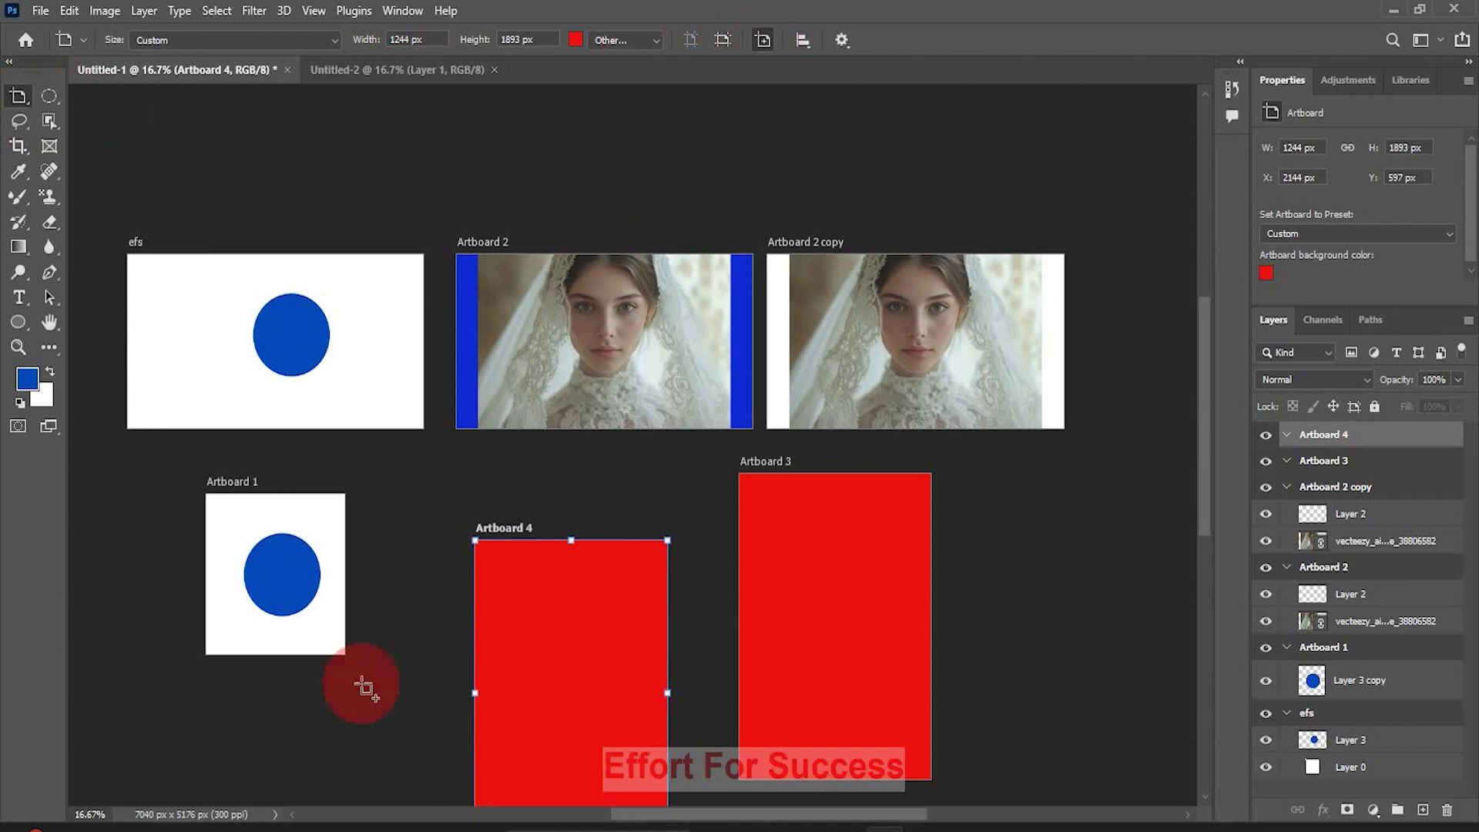
left_click(233, 728)
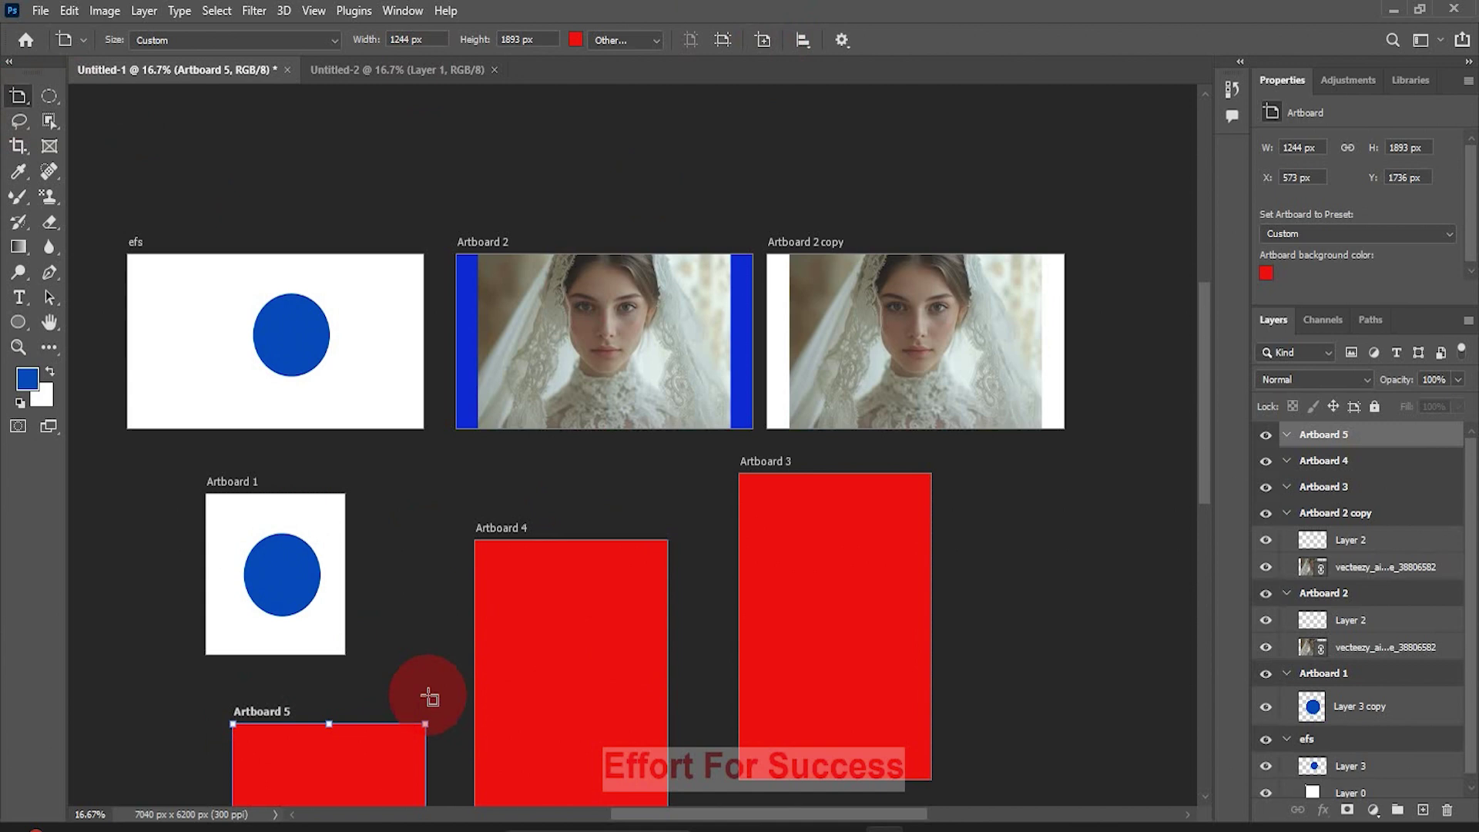
Step: Delete Artboard 2 while keeping its contents
key("v")
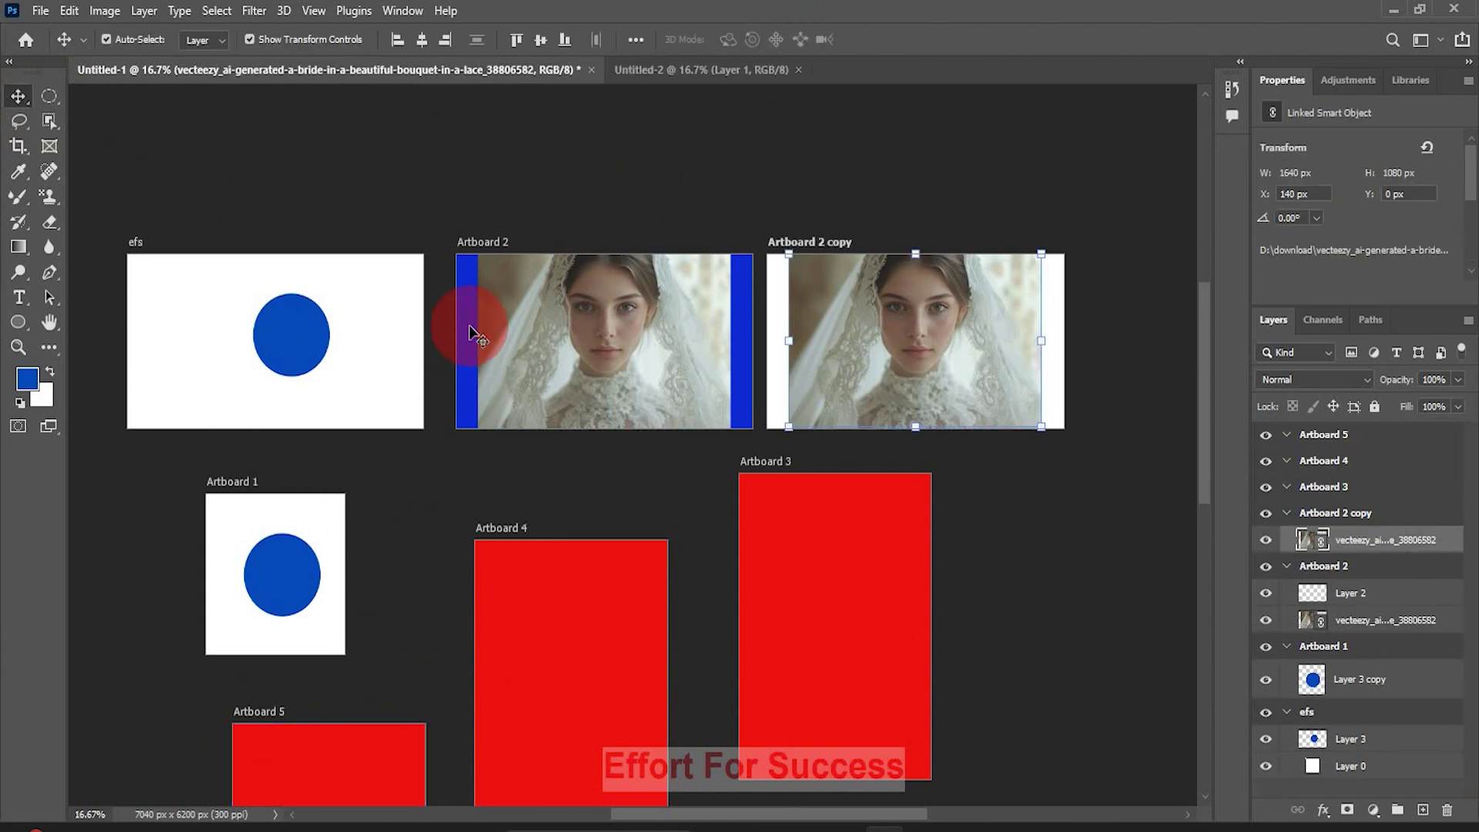
left_click(478, 338)
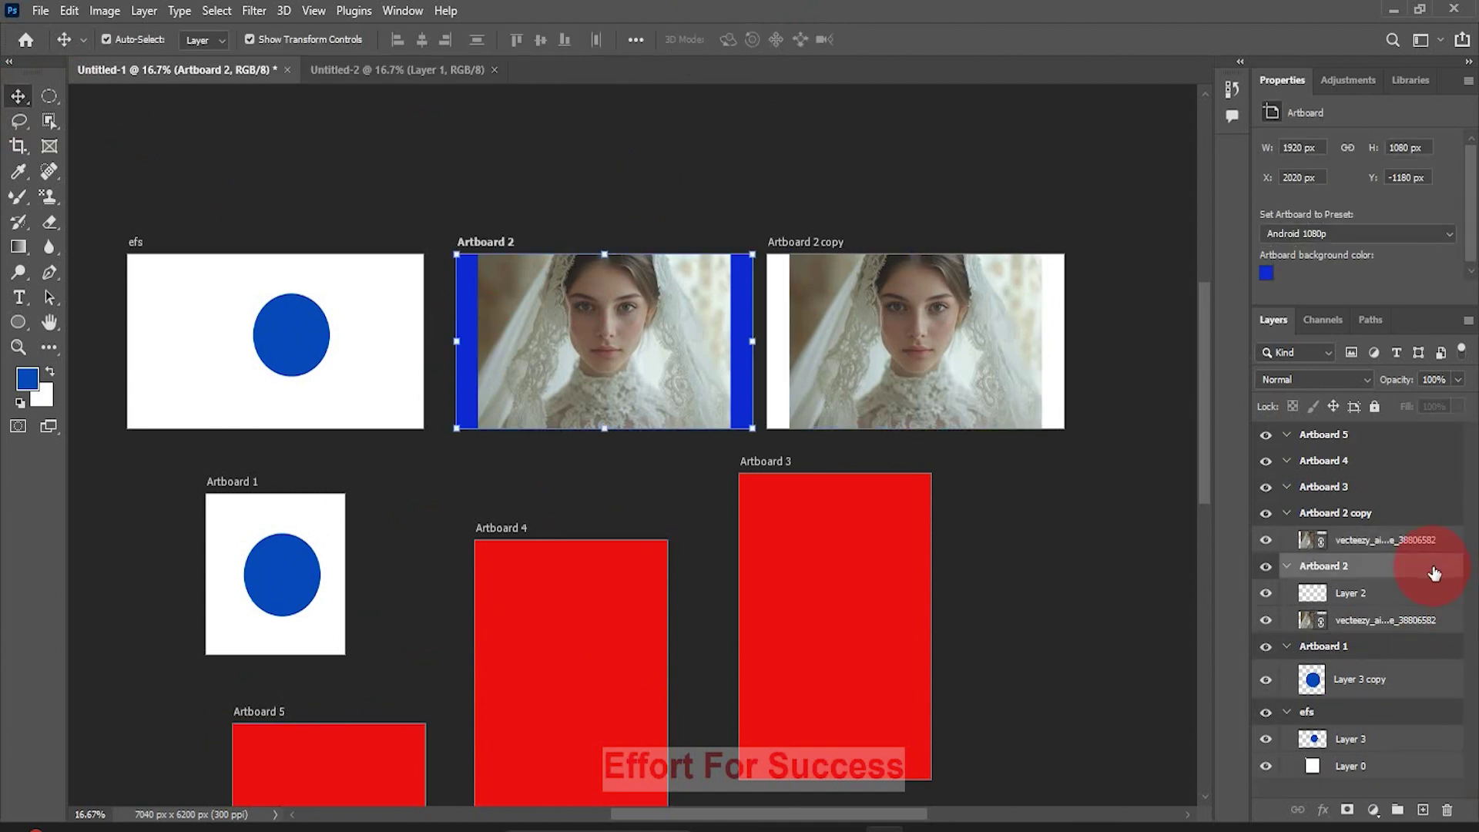
left_click(1448, 811)
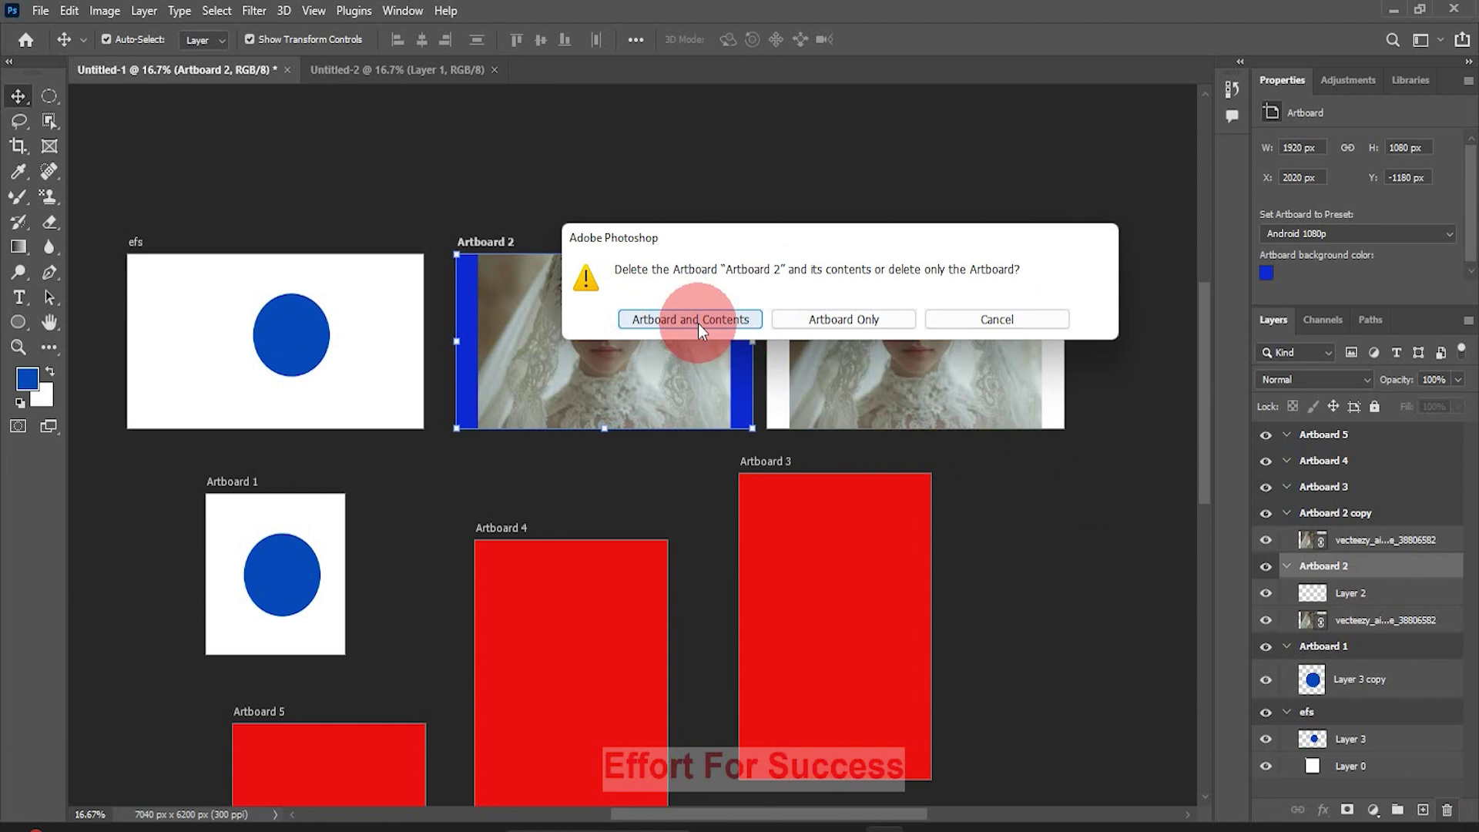
left_click(828, 319)
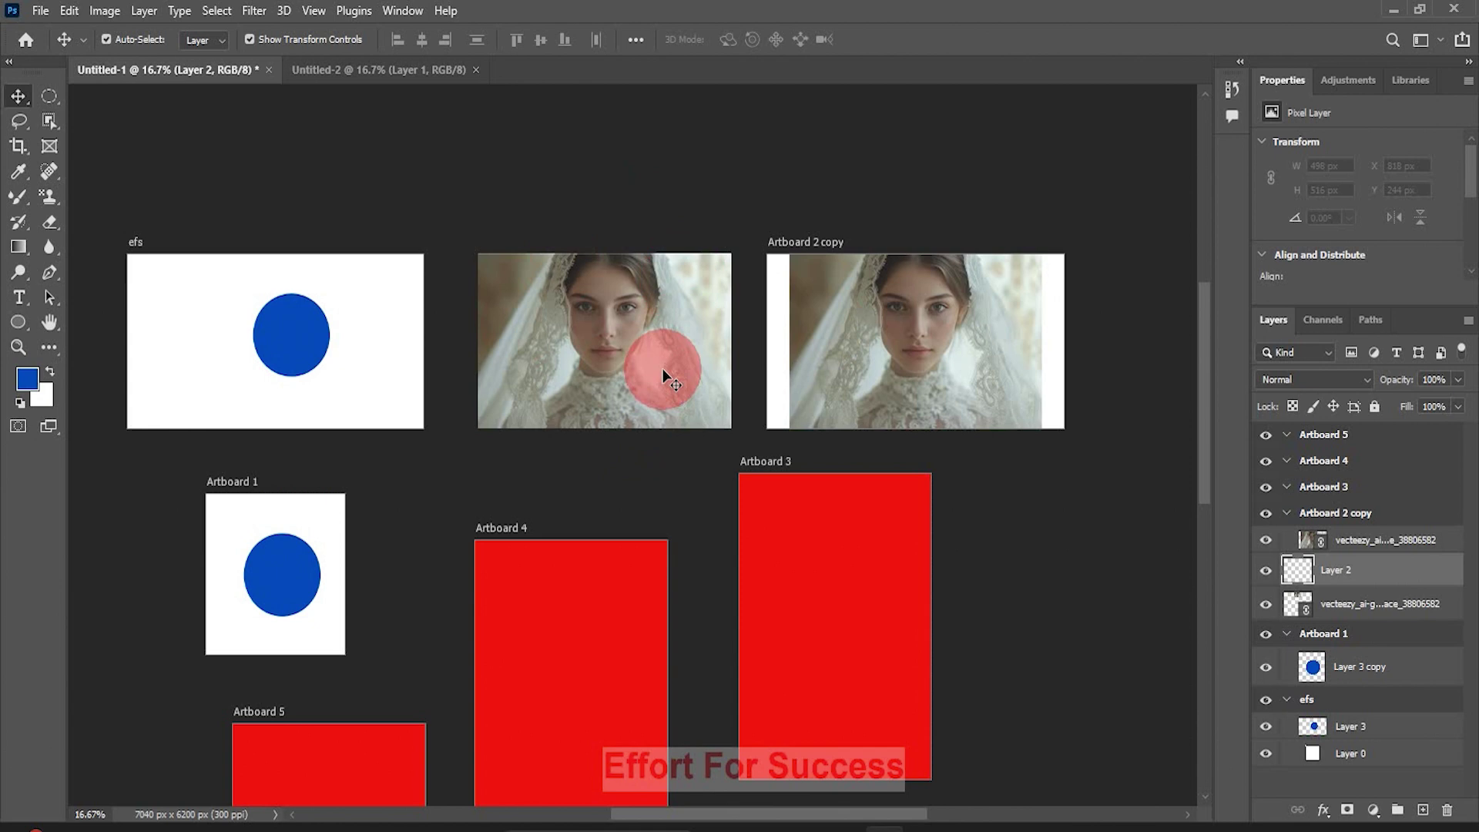
Step: Delete the leftover bride photo and move Artboard 2 copy farther right, level with efs
left_click(663, 375)
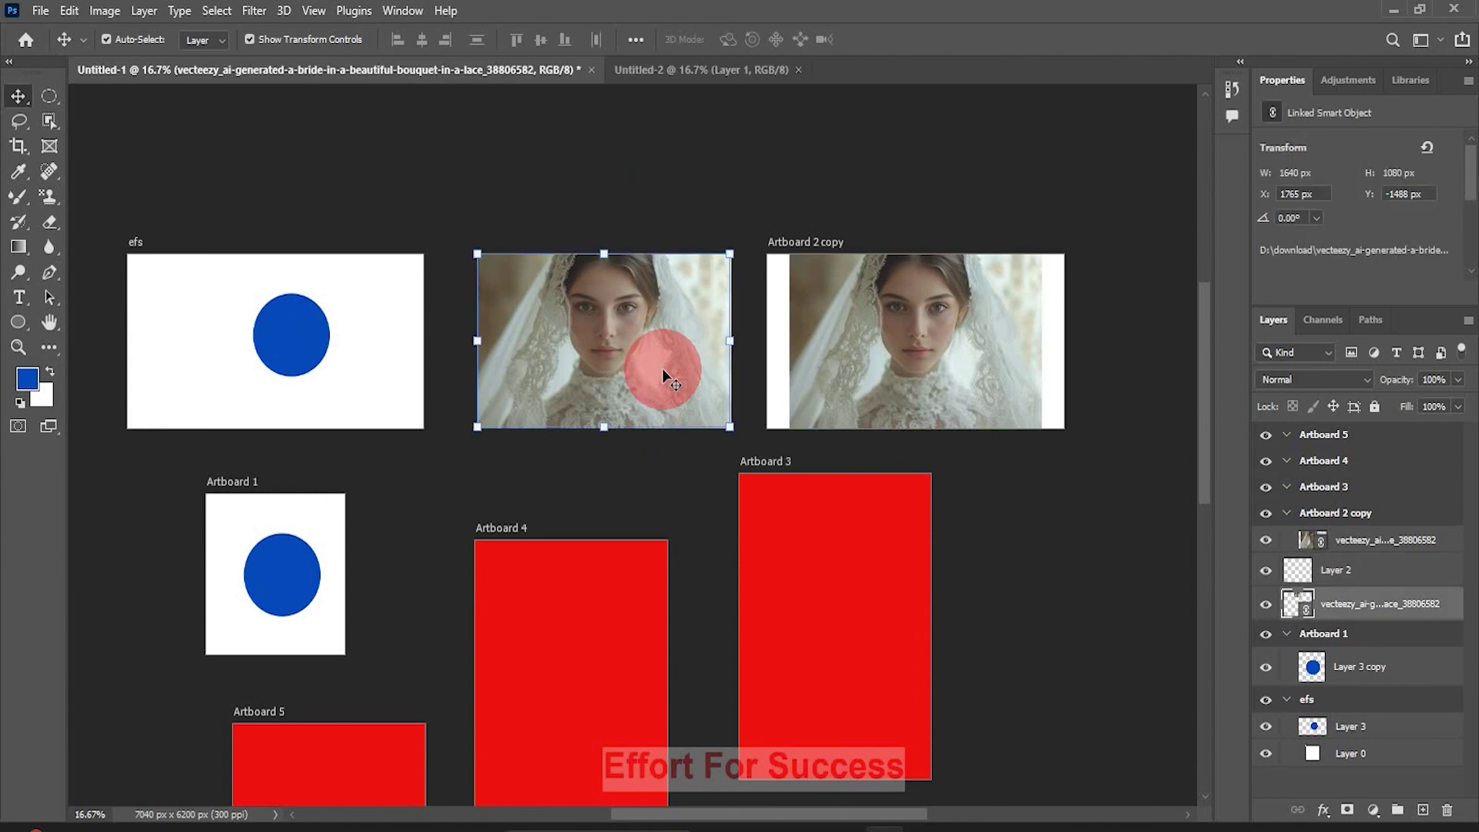
key("Delete")
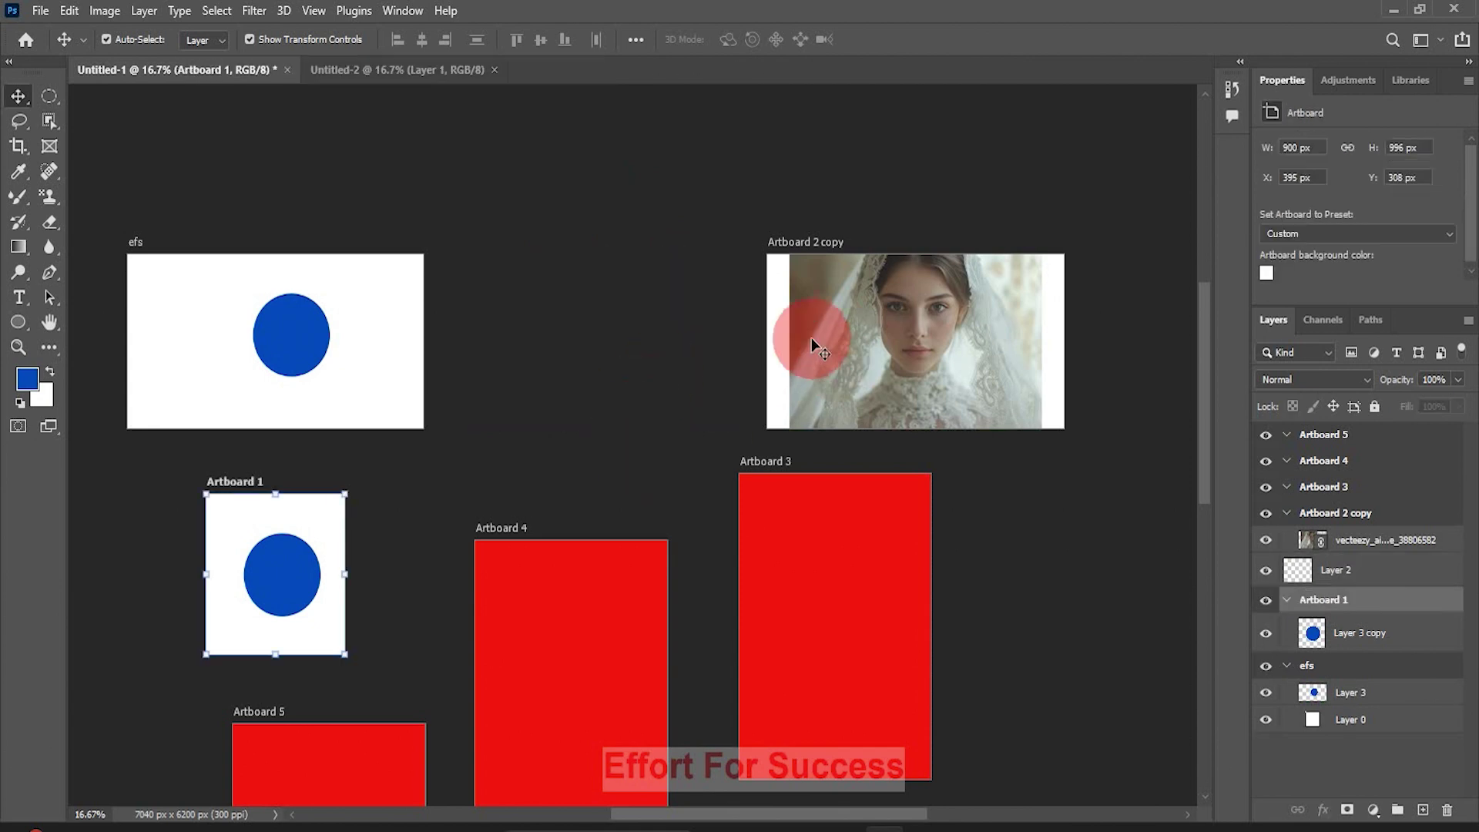
left_click(781, 334)
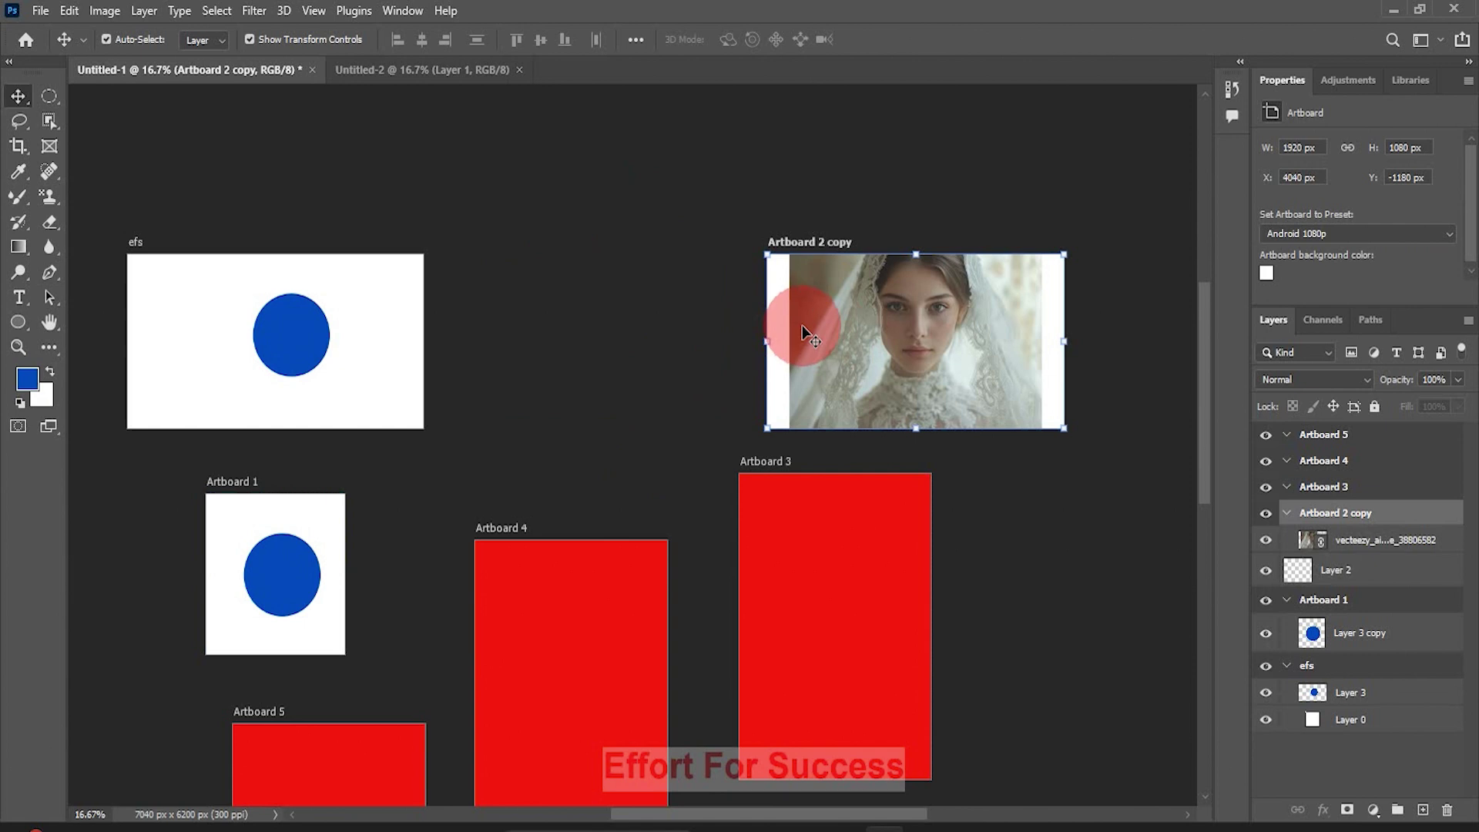
left_click_drag(802, 333, 973, 258)
Step: Narrow Artboard 4 to 680 px wide and move it higher up
left_click(593, 695)
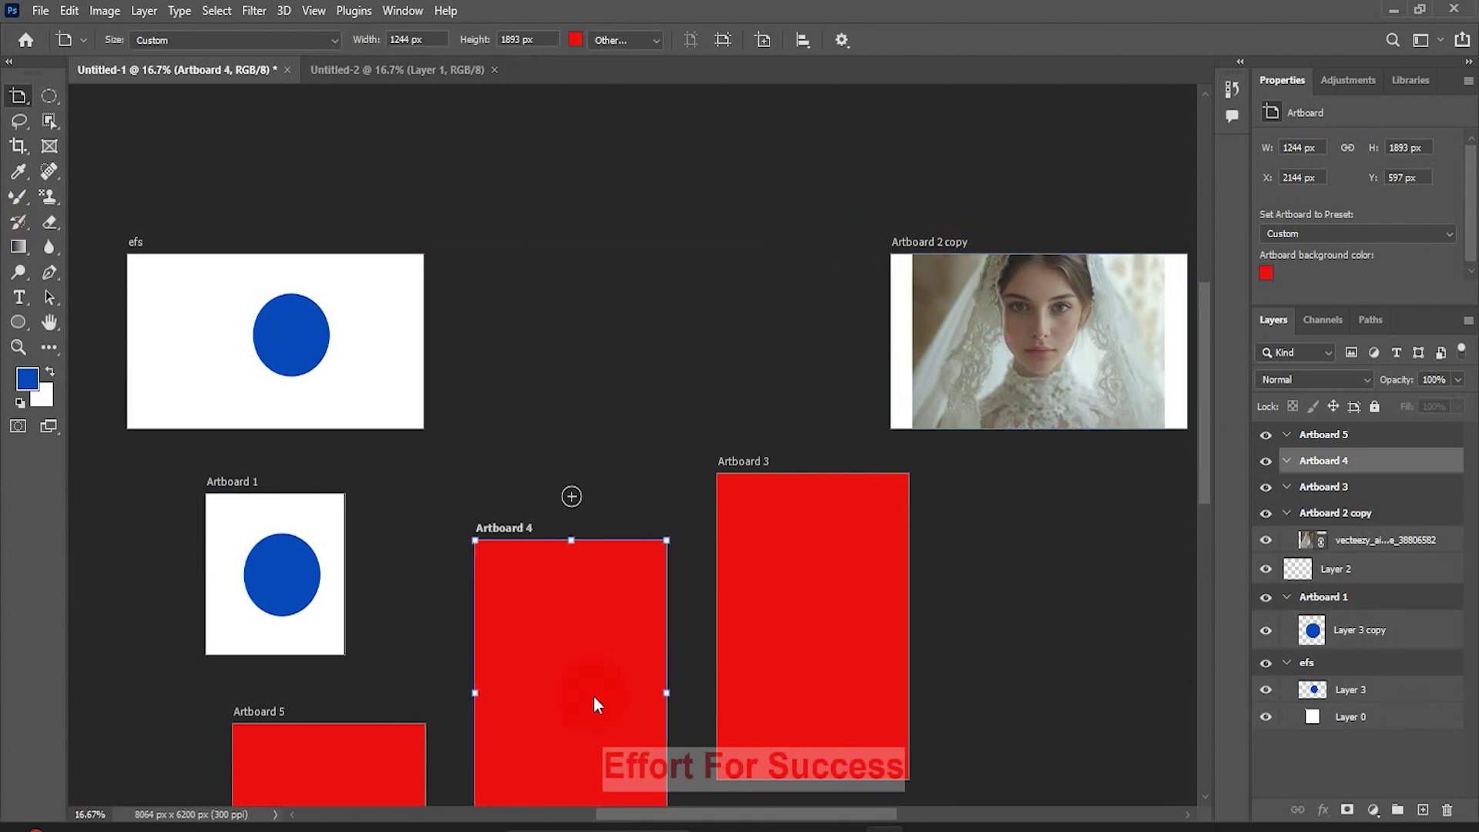
left_click_drag(667, 693, 580, 693)
key("v")
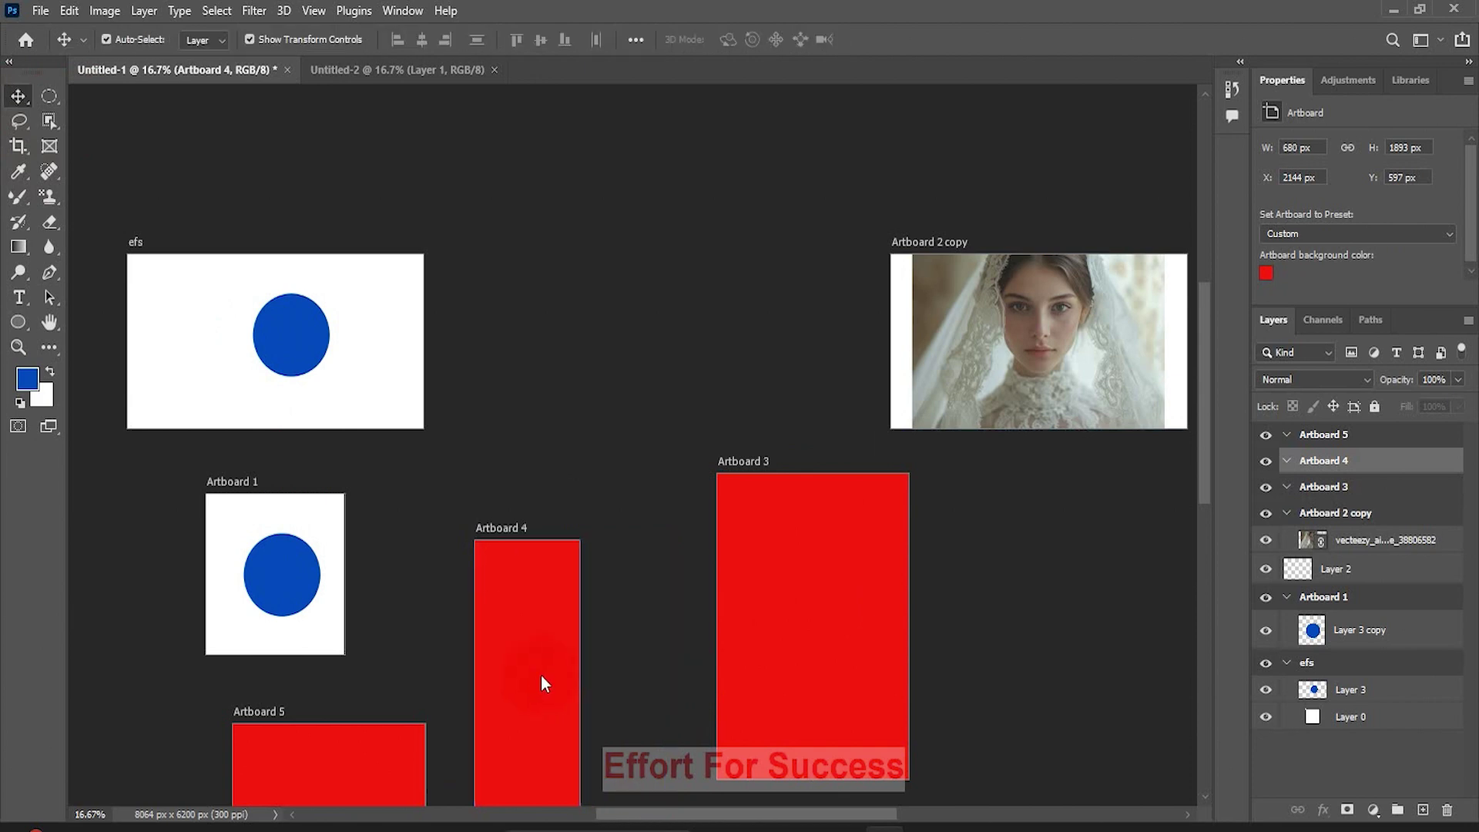
left_click(512, 539)
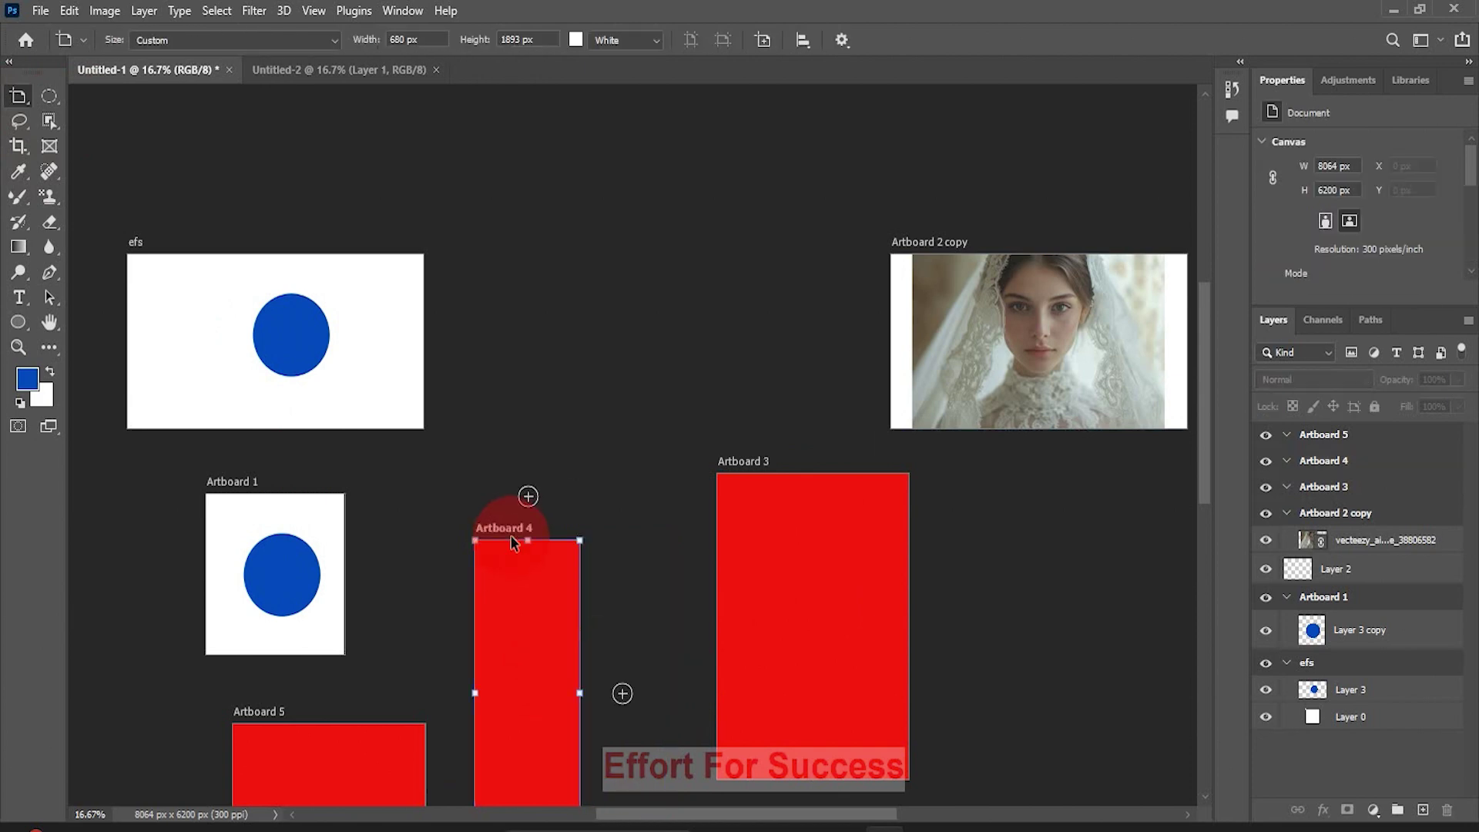
left_click_drag(512, 543, 520, 414)
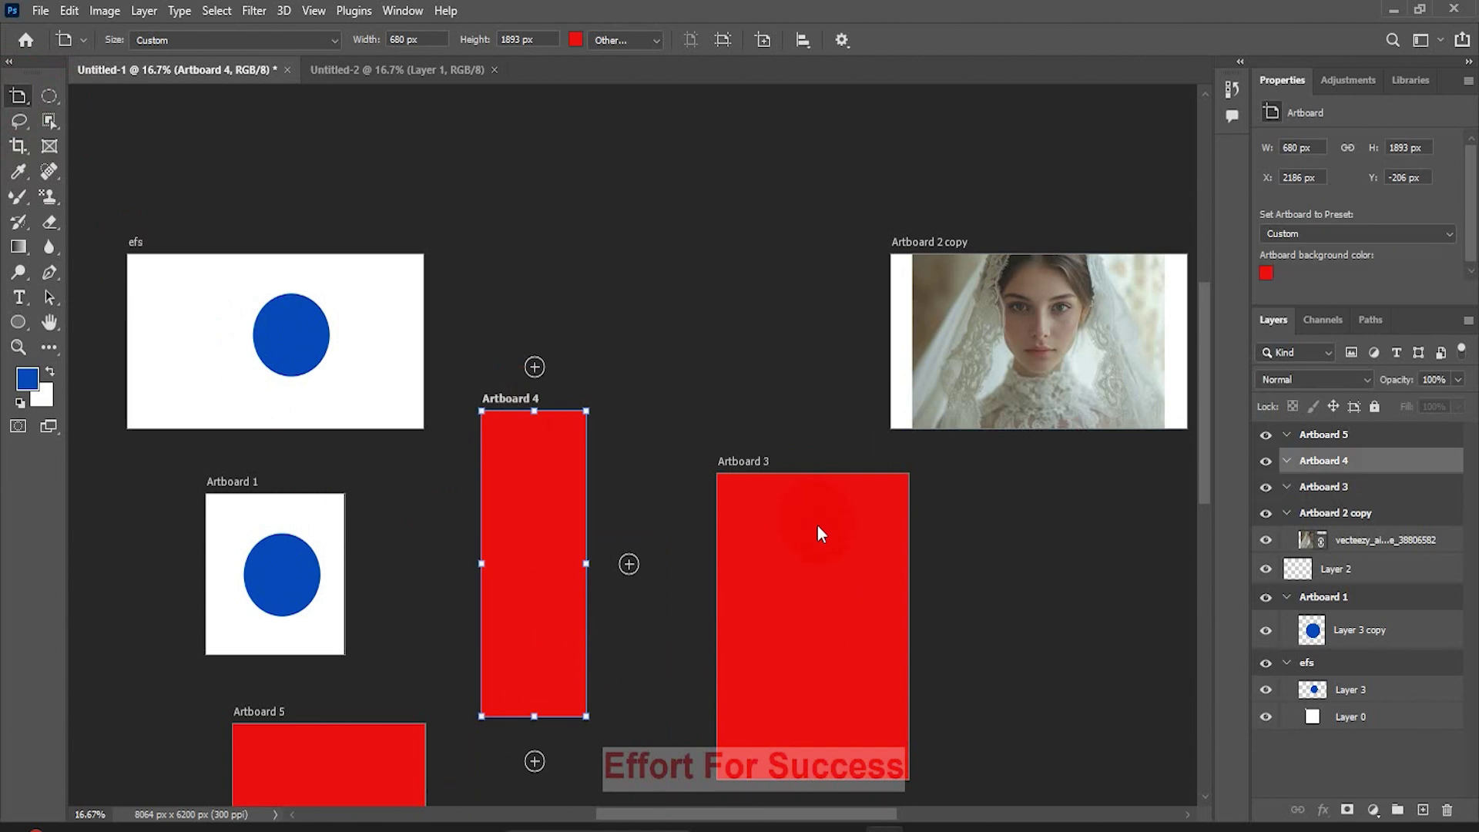
Step: Move Artboard 3 beside Artboard 4 and drop Artboard 5 between Artboard 1 and efs in Layers
left_click_drag(818, 477, 730, 456)
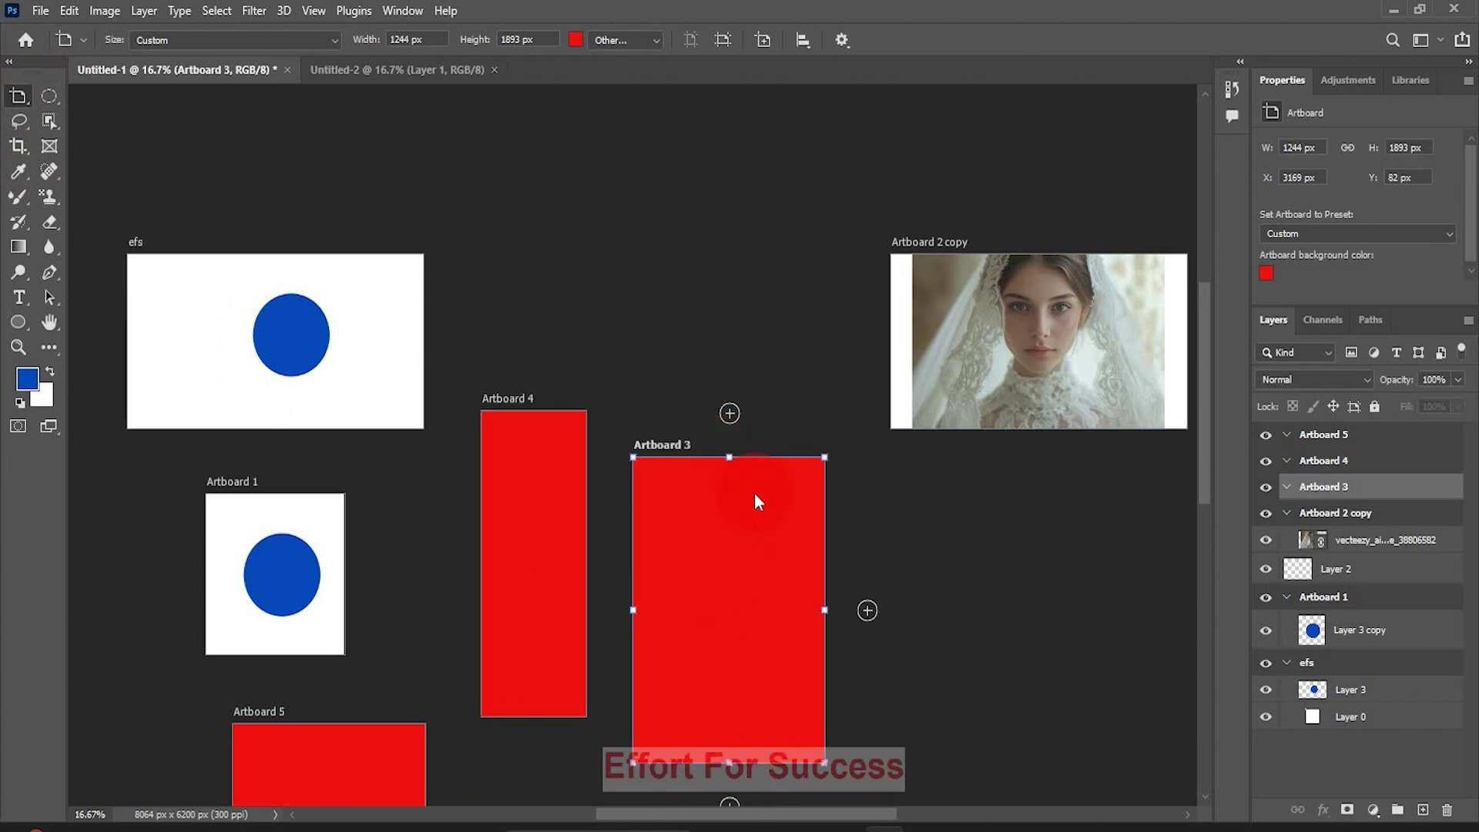
left_click(810, 49)
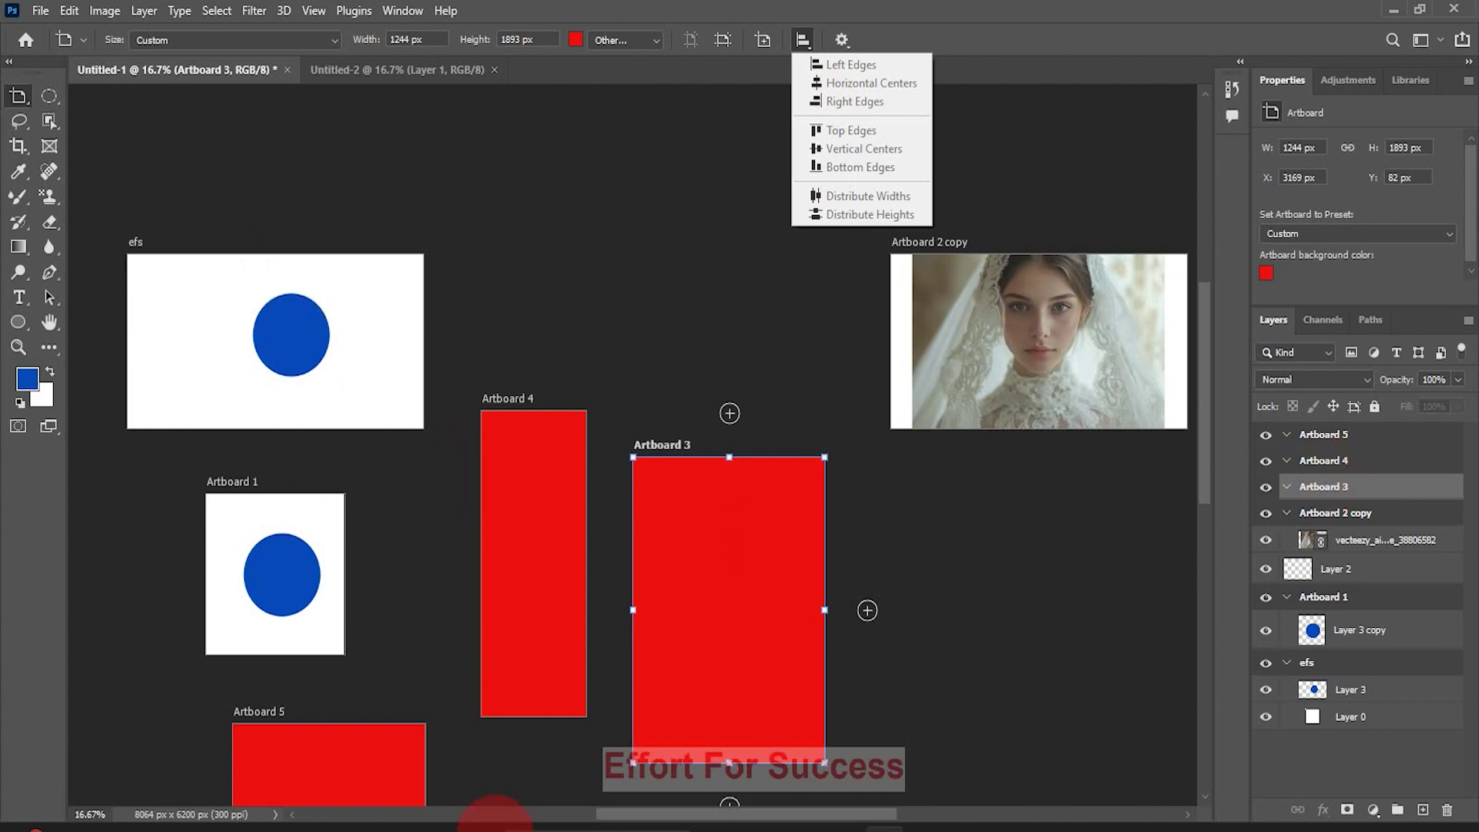
left_click_drag(1426, 434, 1380, 649)
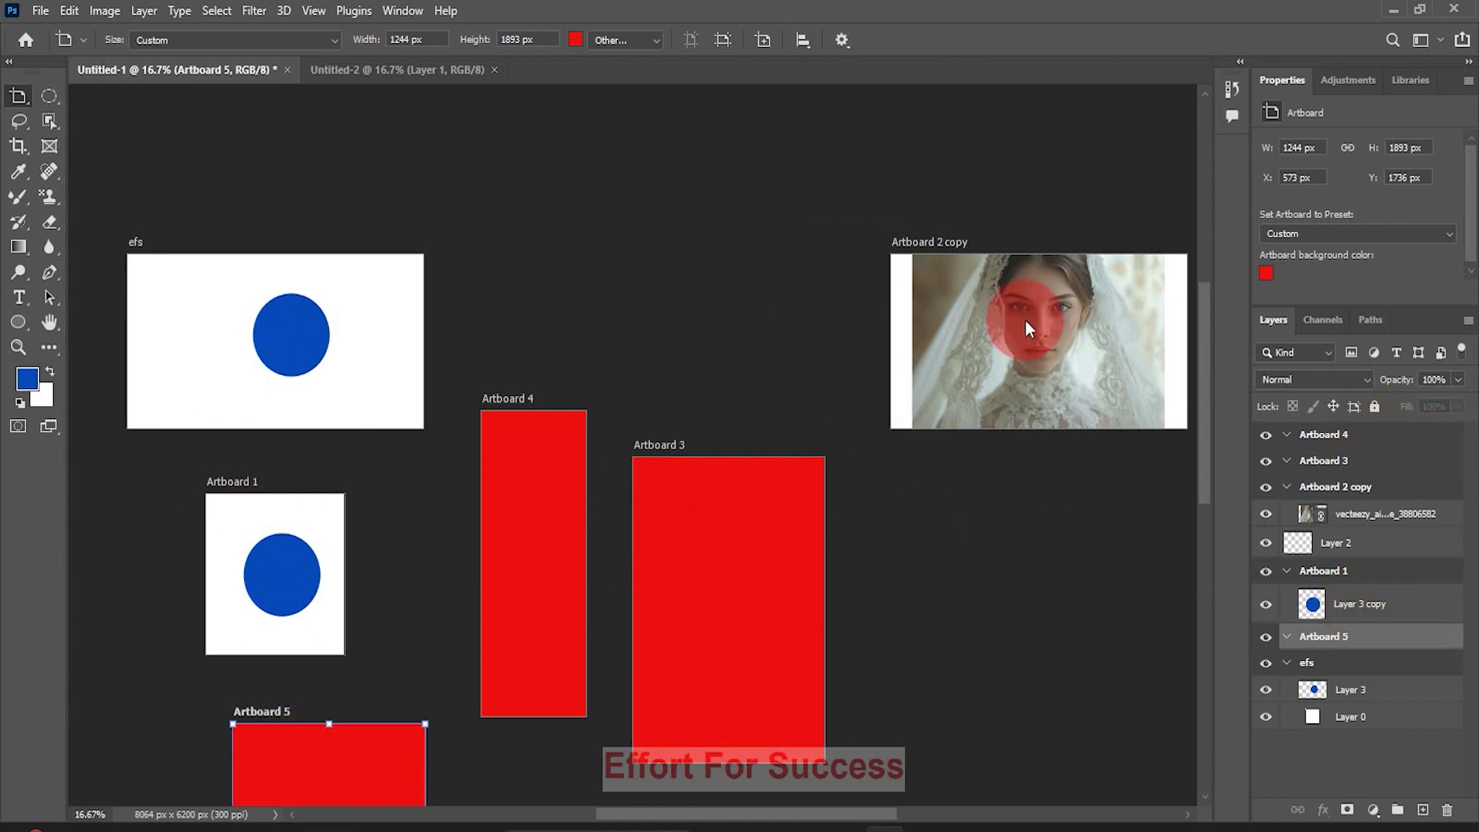
Step: Select Artboard 4, Artboard 3 and Artboard 2 copy and try vertical-centre and bottom-edge alignment
left_click(1317, 437)
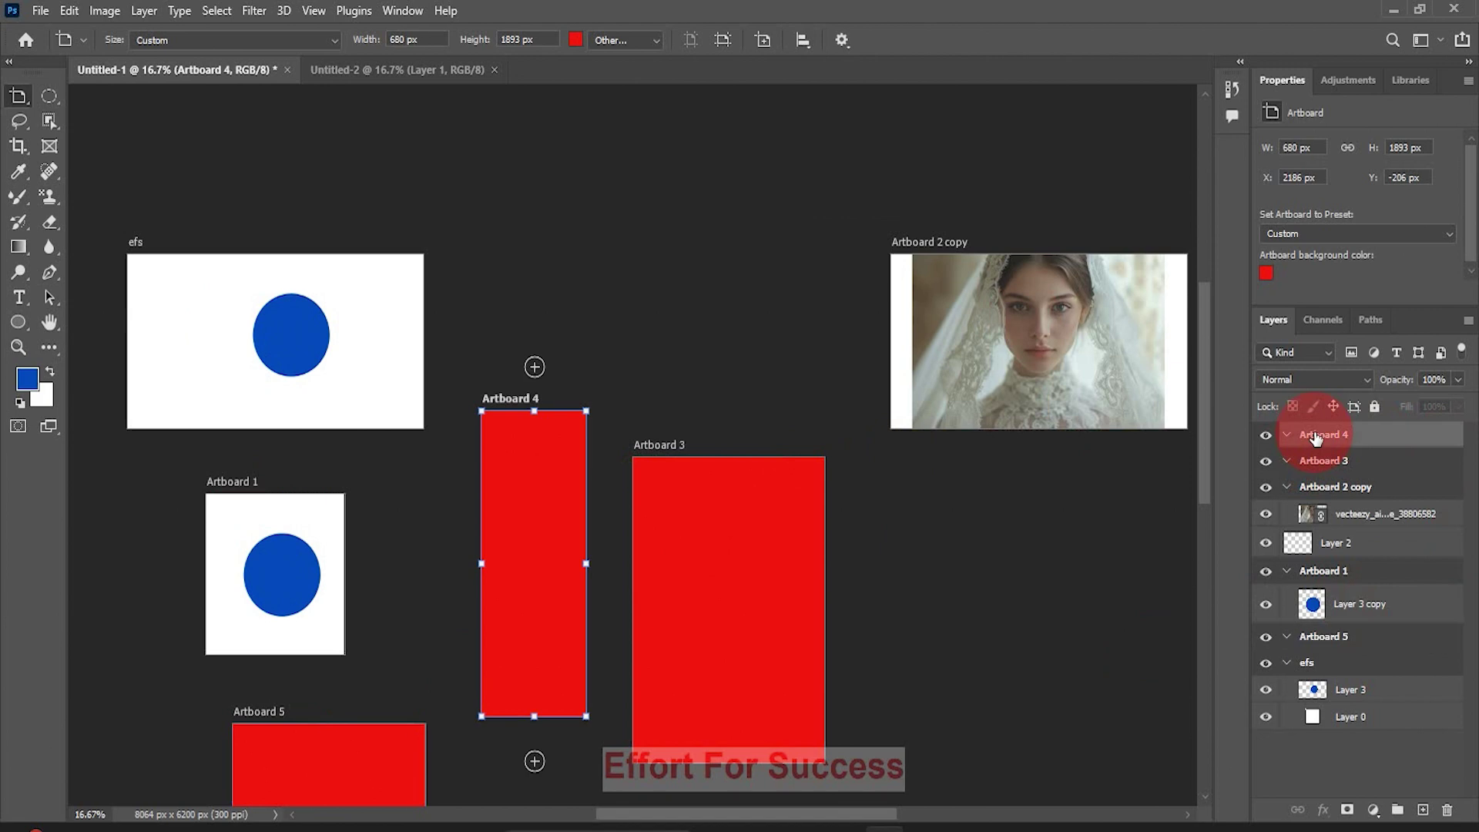
left_click(1330, 500, "shift")
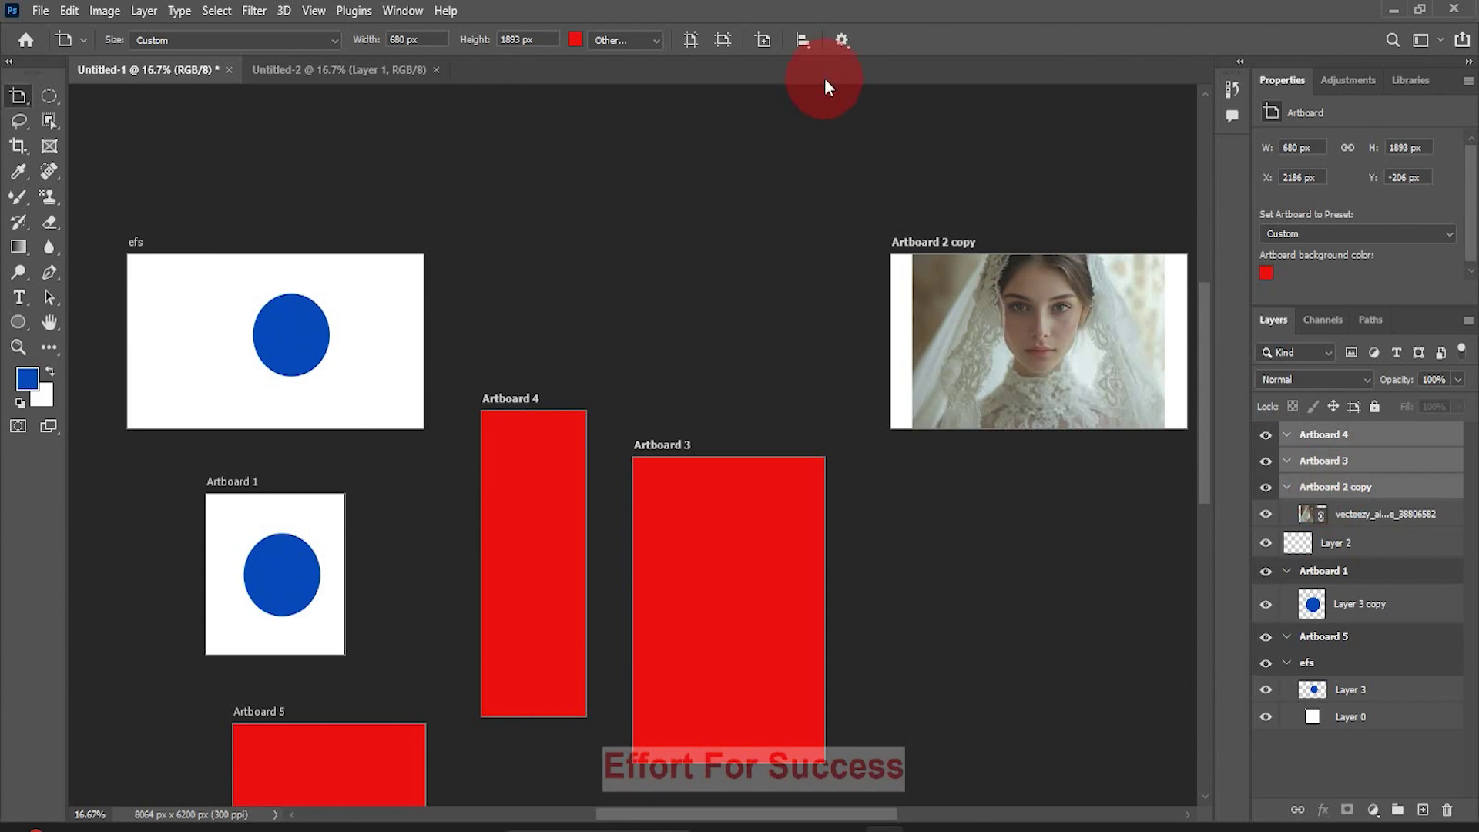
left_click(807, 48)
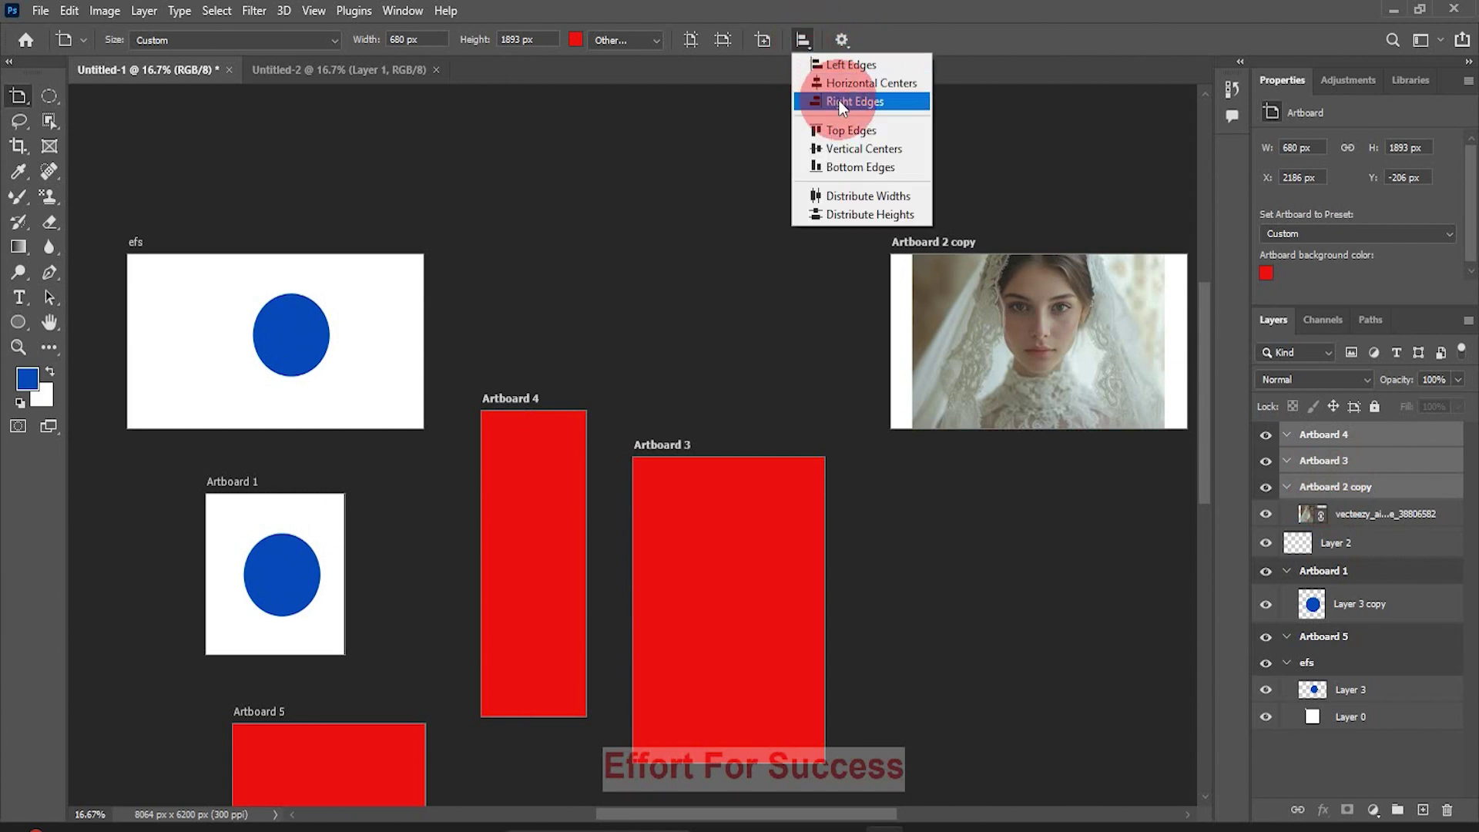
left_click(856, 149)
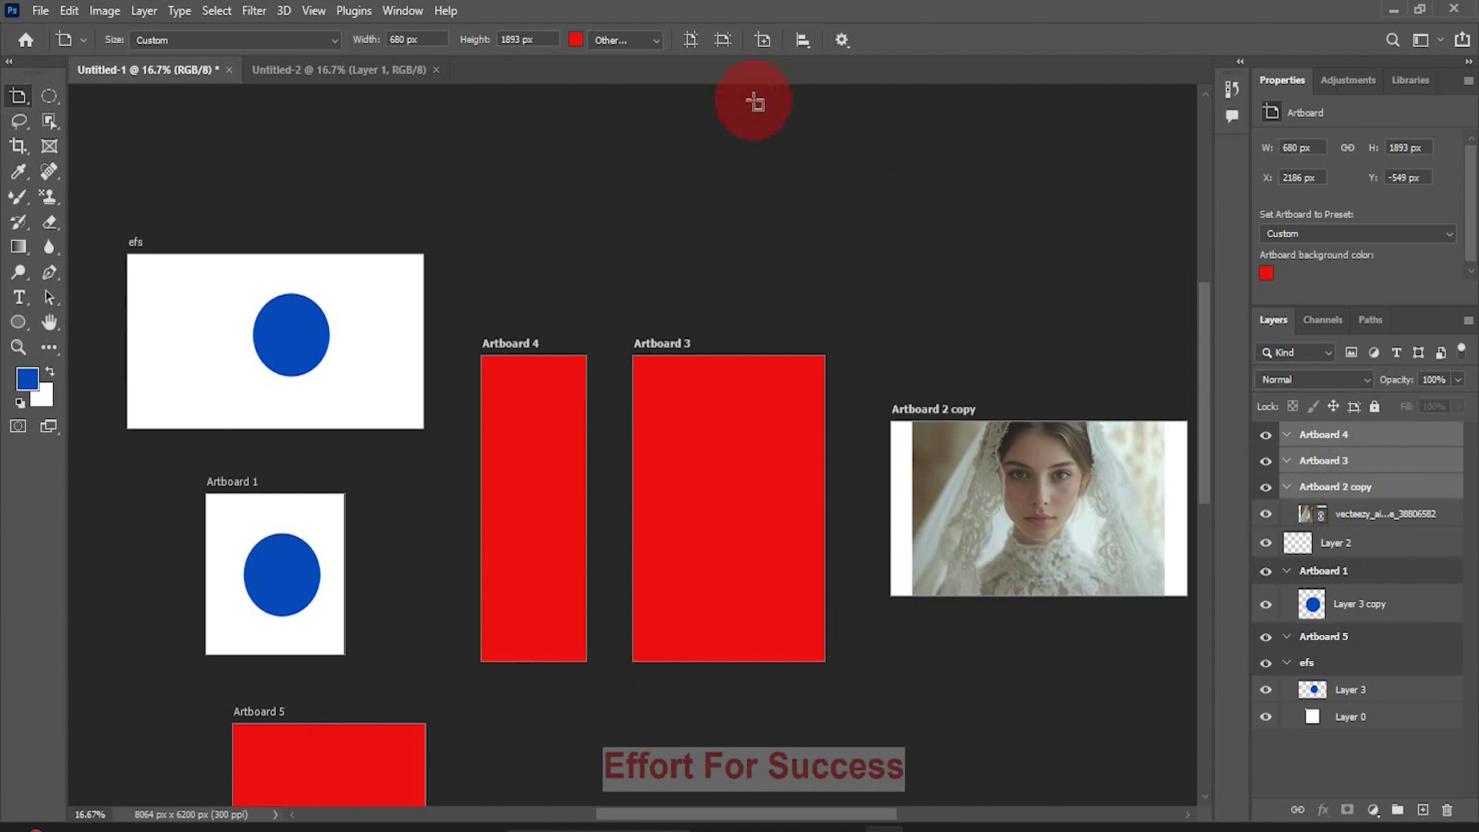
left_click(804, 40)
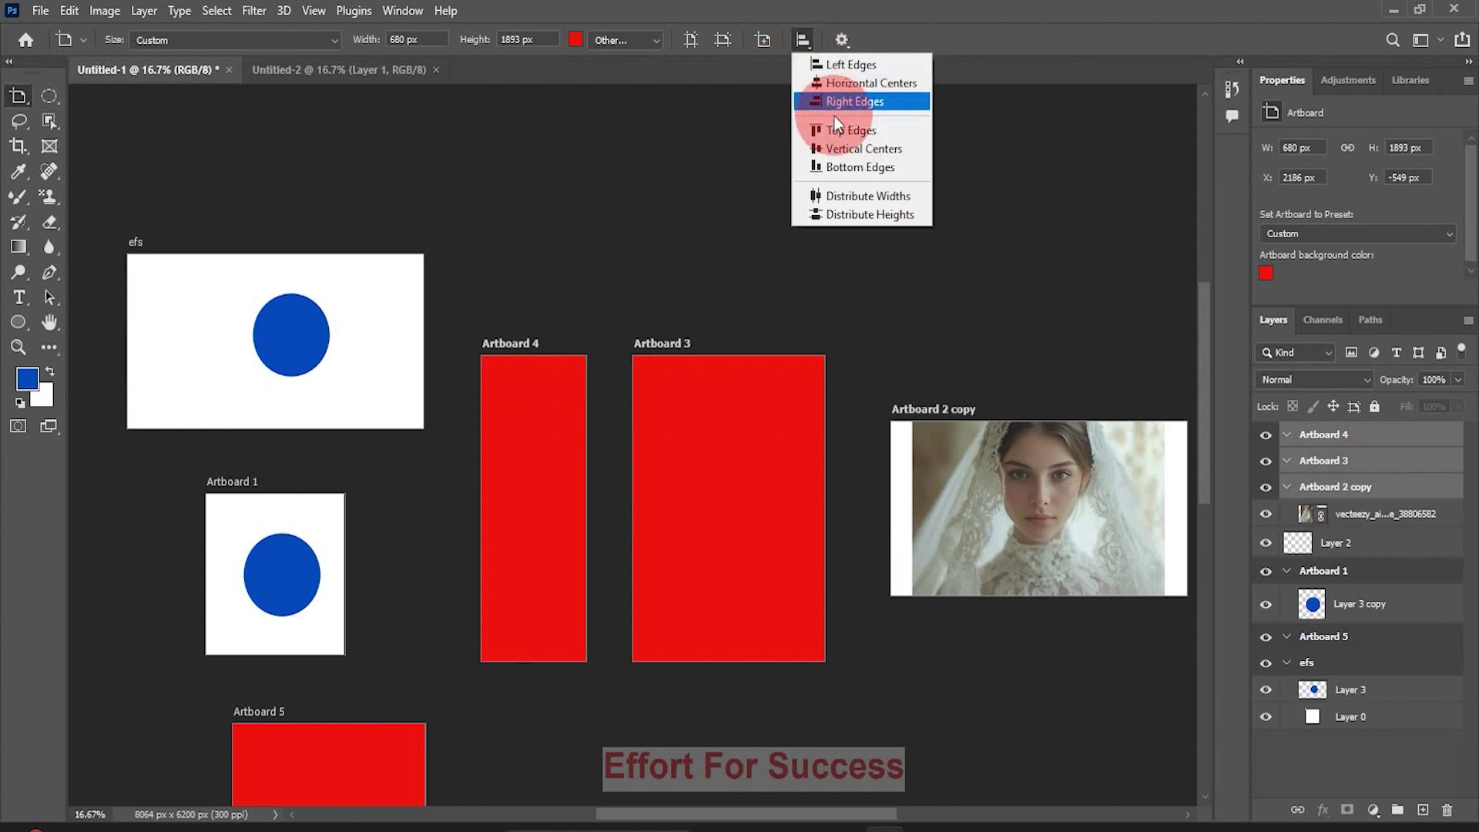
left_click(854, 168)
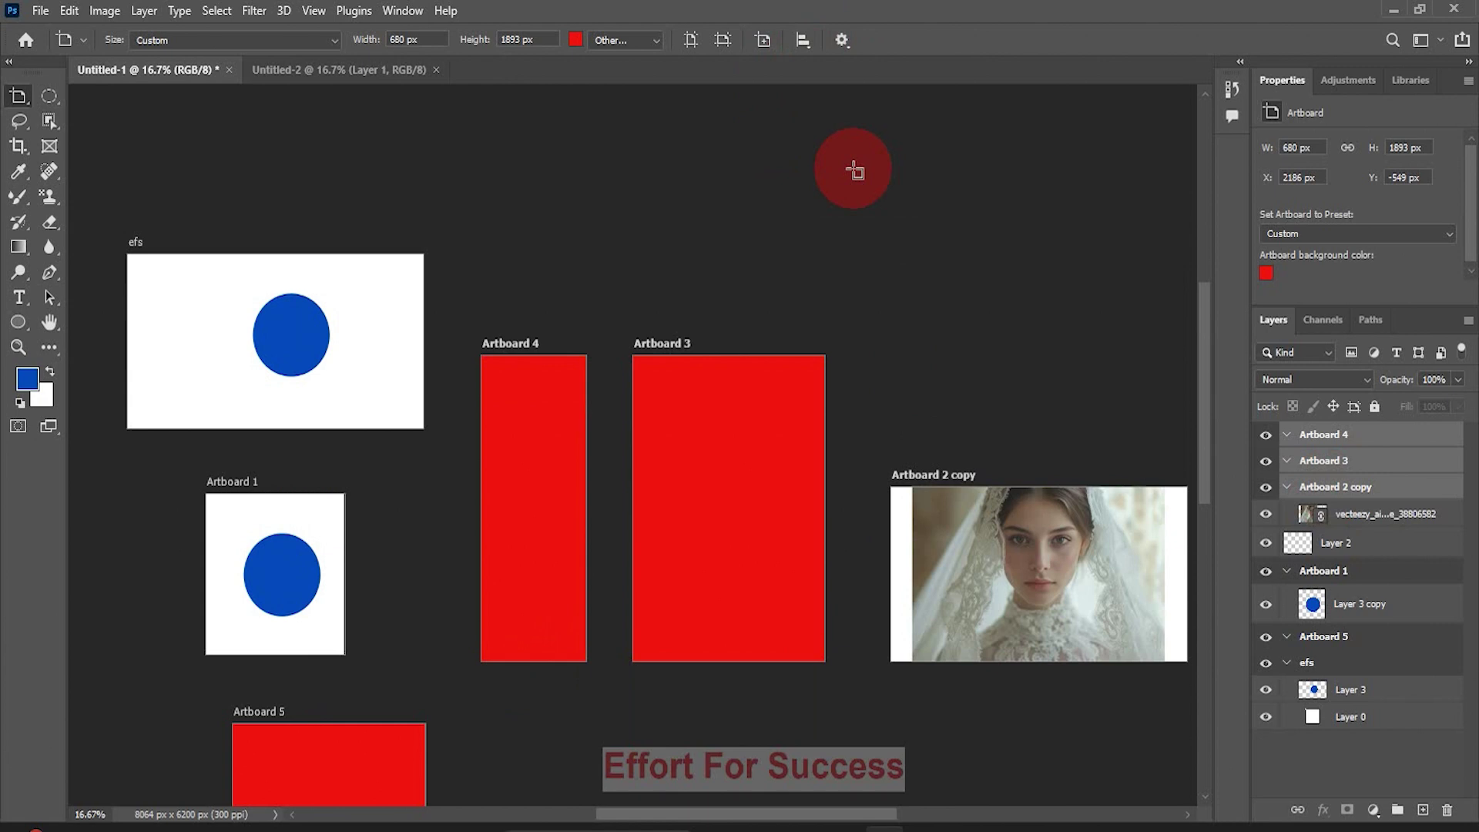
Step: Align the three artboards' top edges and distribute their widths evenly
left_click(806, 49)
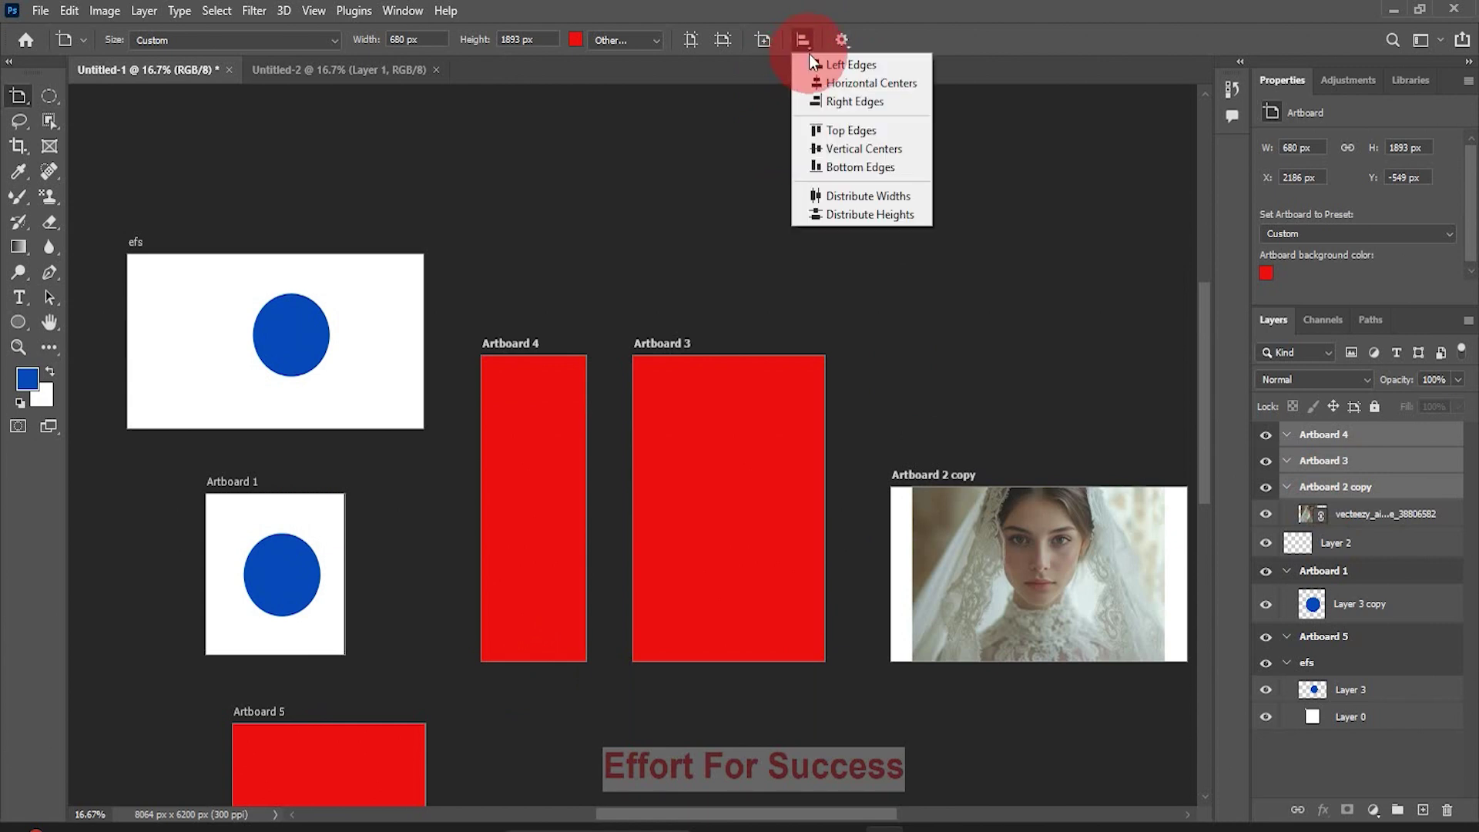
left_click(849, 132)
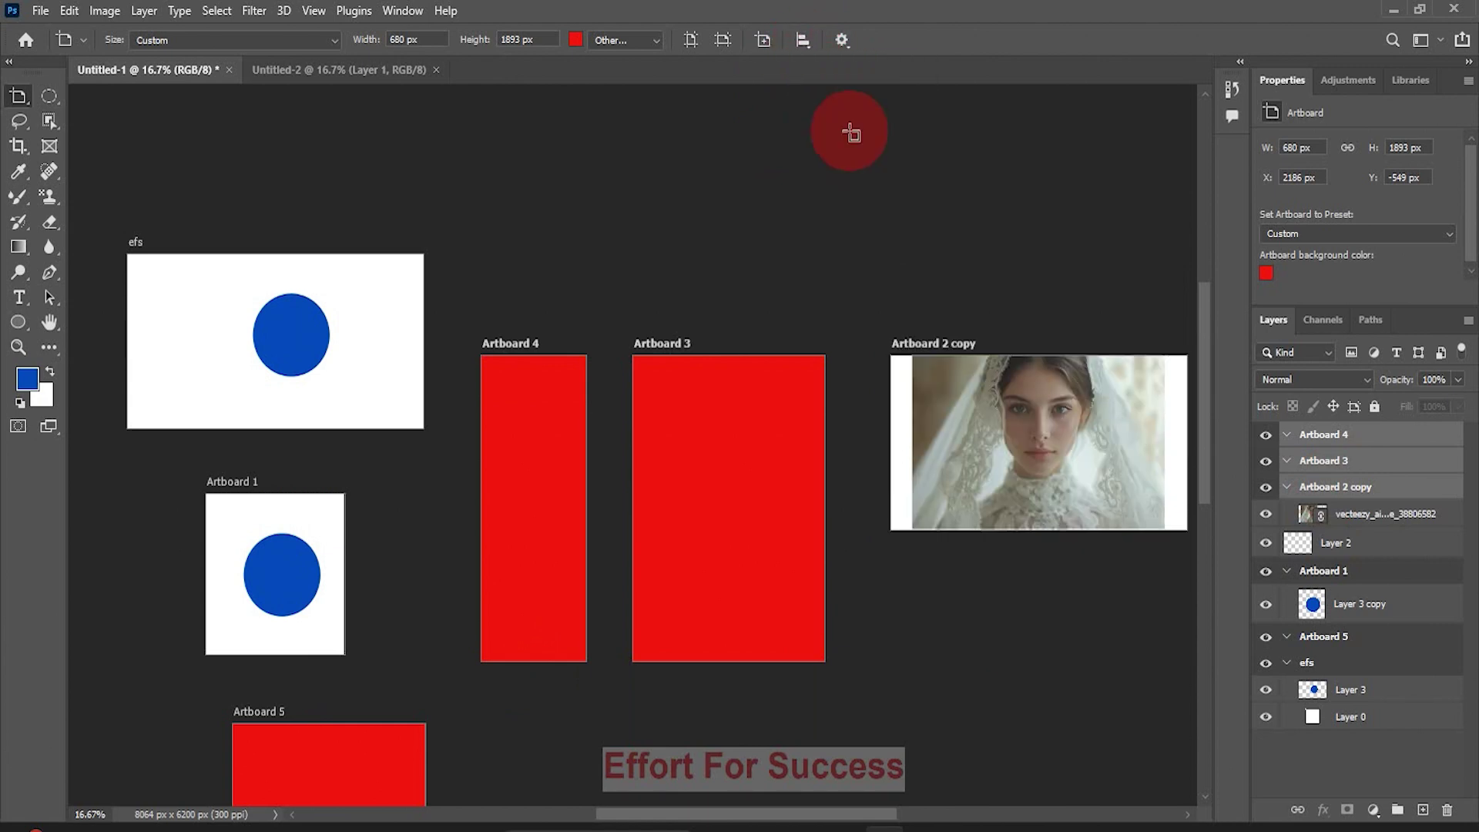
left_click(811, 48)
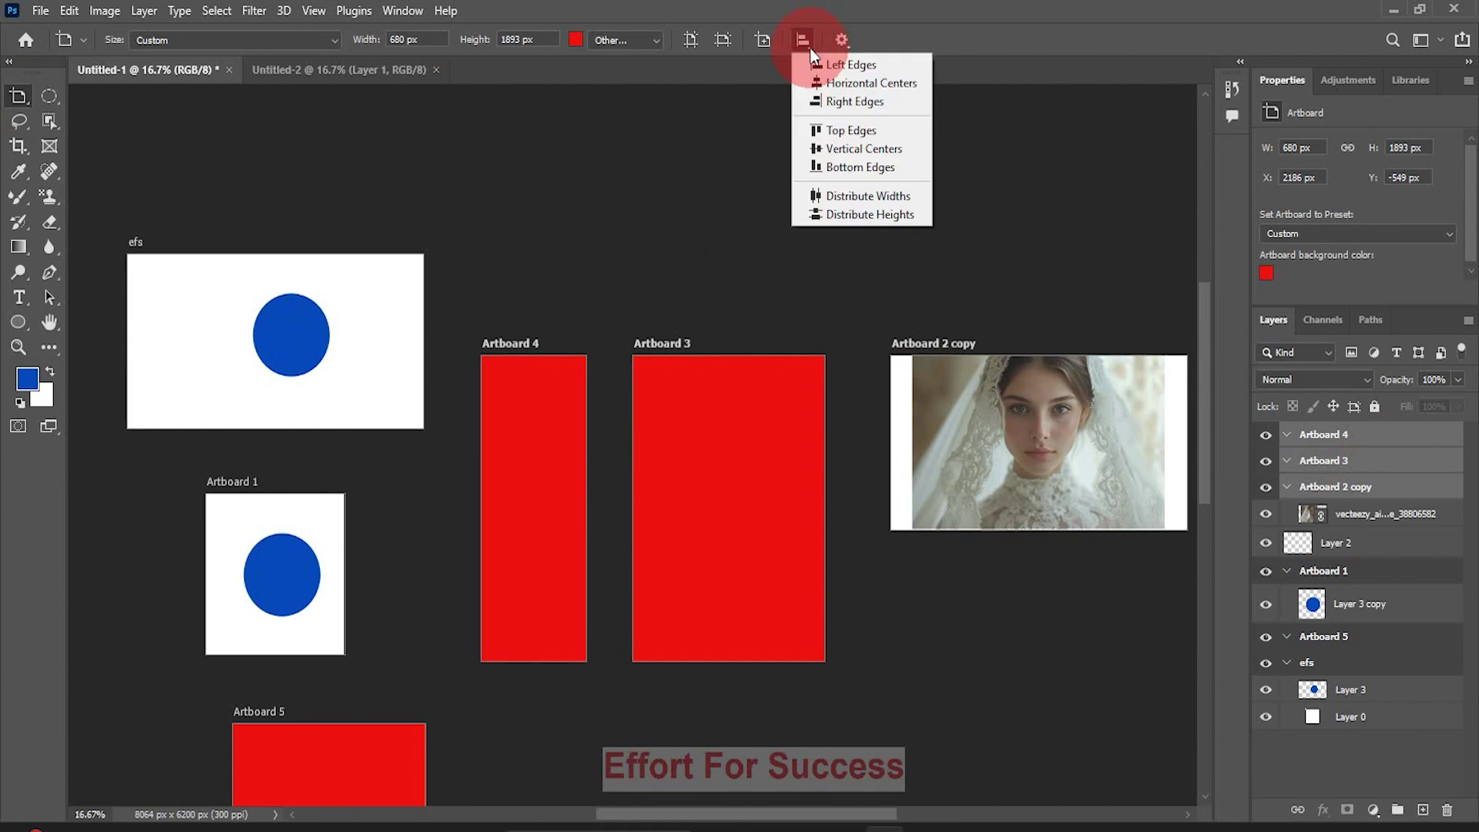
left_click(876, 196)
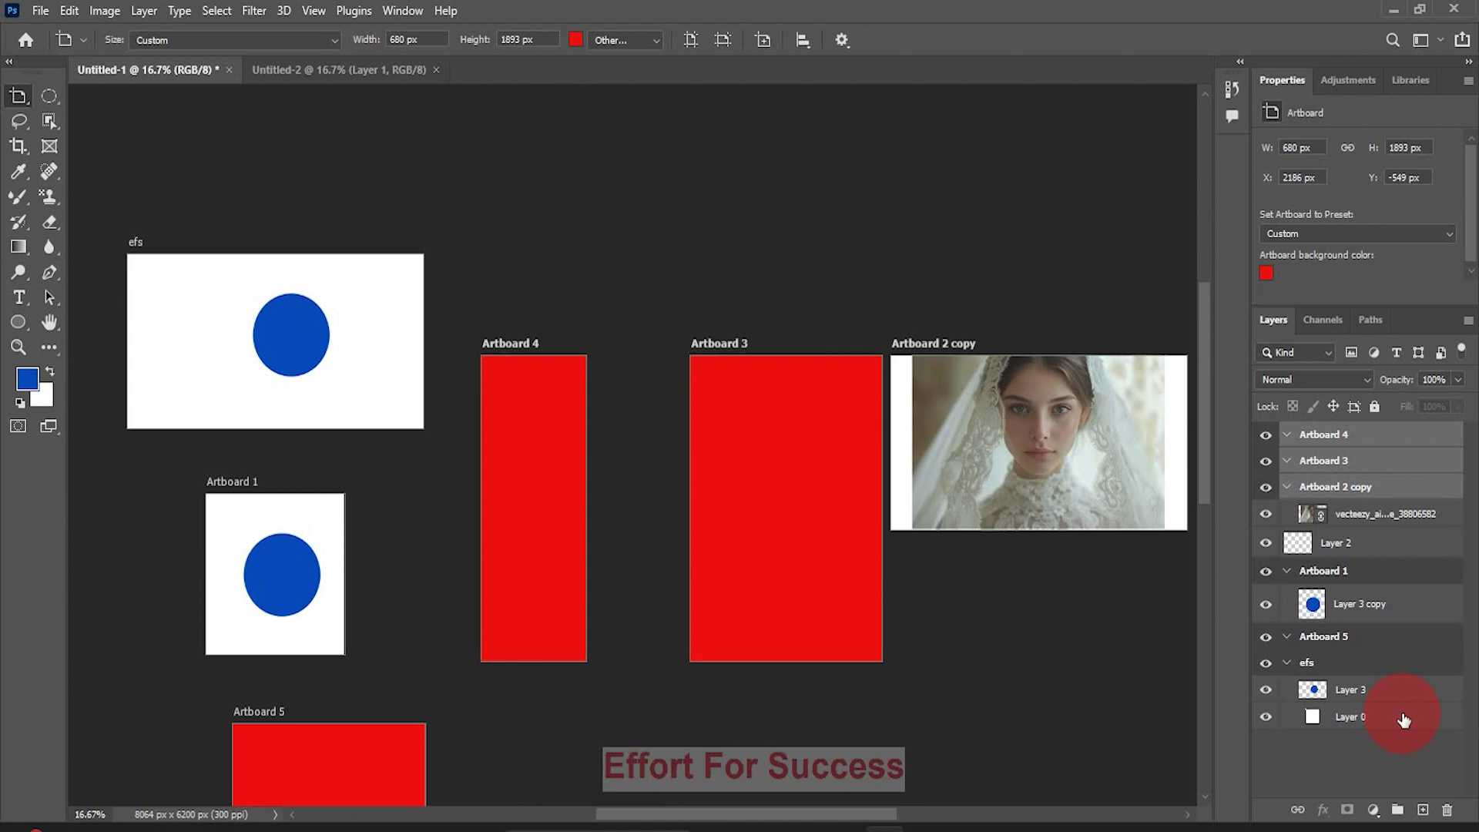
Step: Select Artboard 1 through efs and align their left edges with the Artboard tool
left_click(1379, 580)
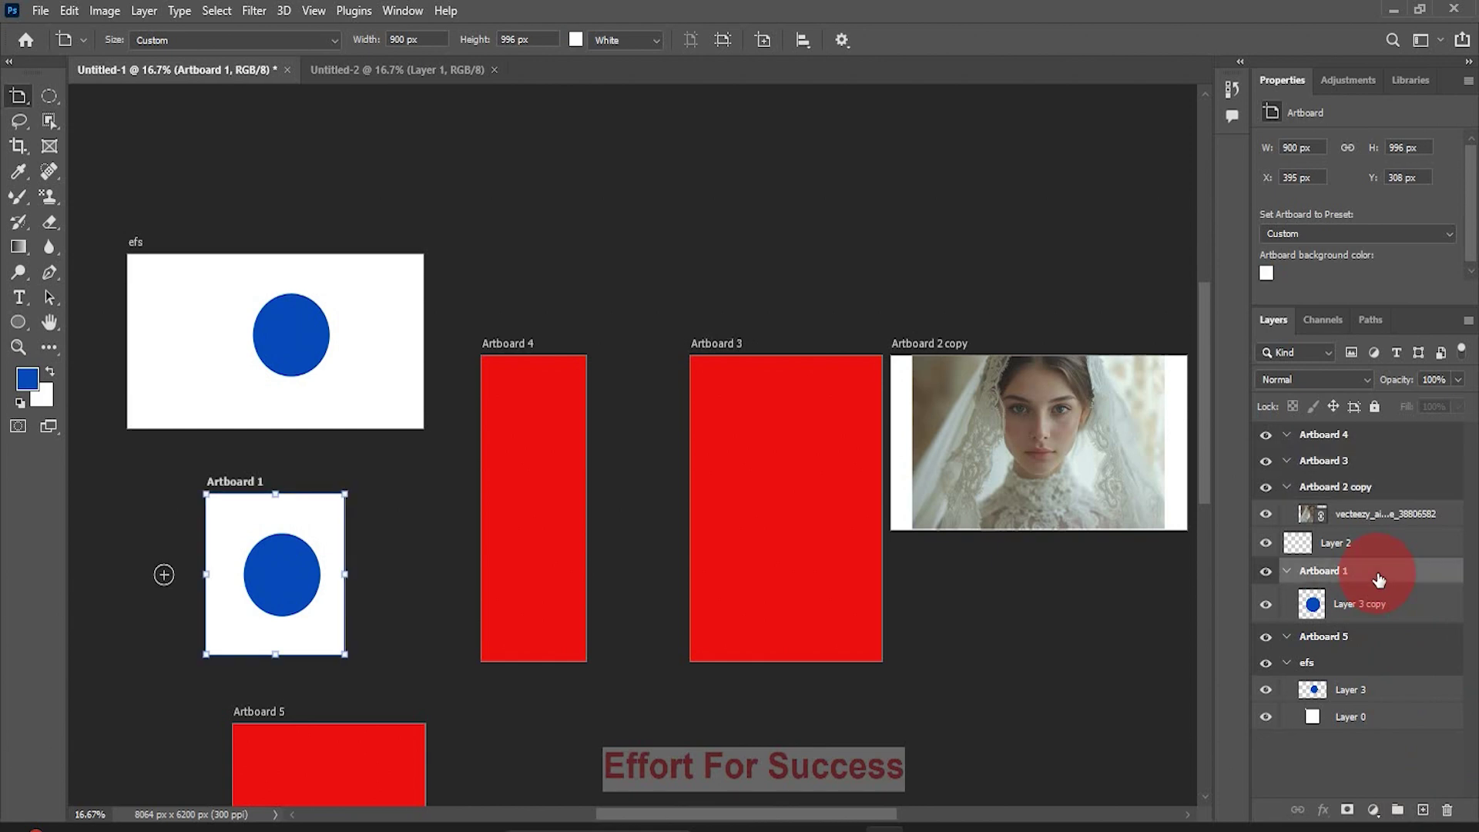
left_click(1313, 665, "shift")
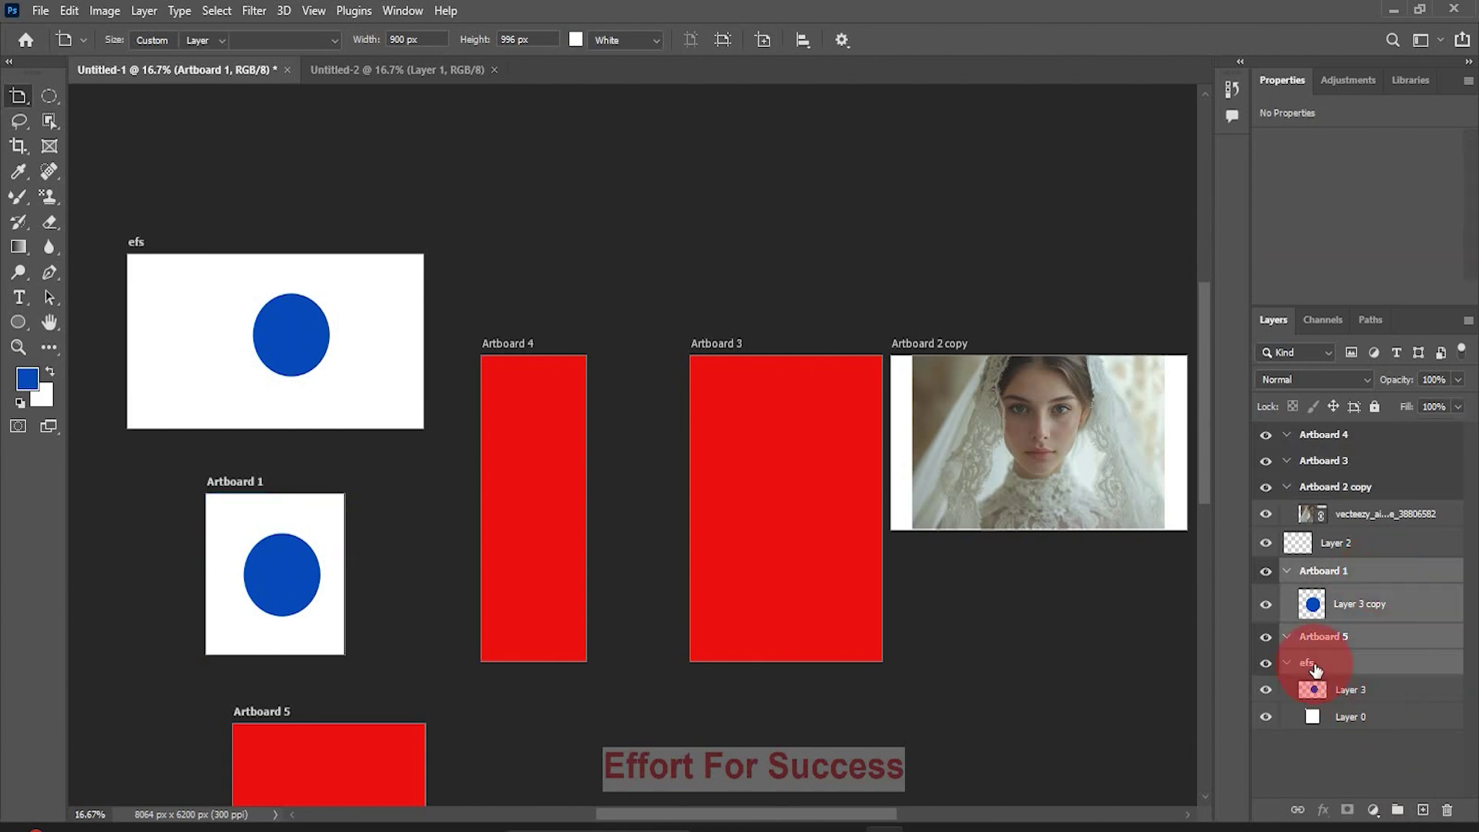
key("v")
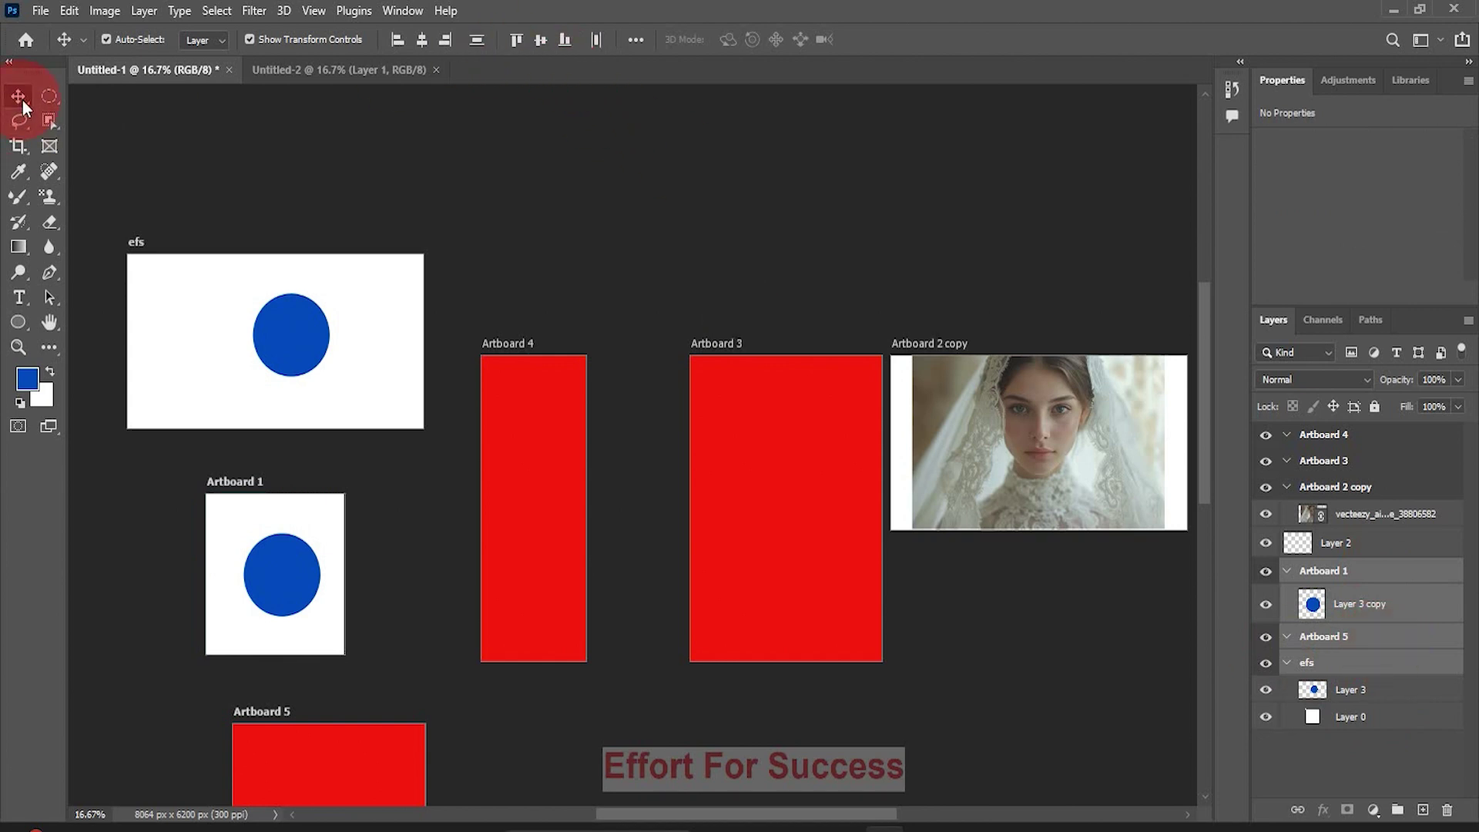
left_click_drag(21, 100, 75, 114)
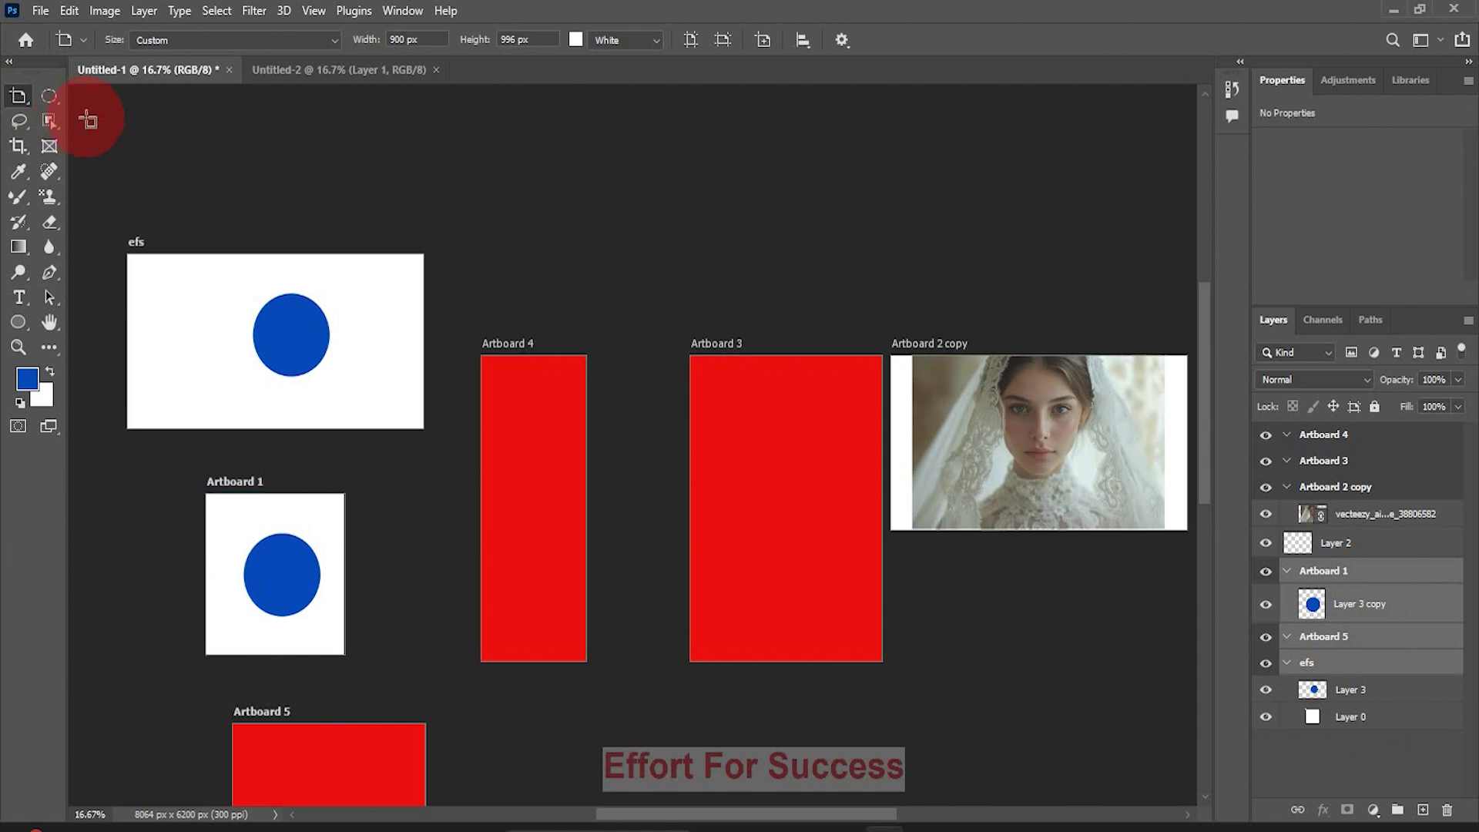
left_click(810, 49)
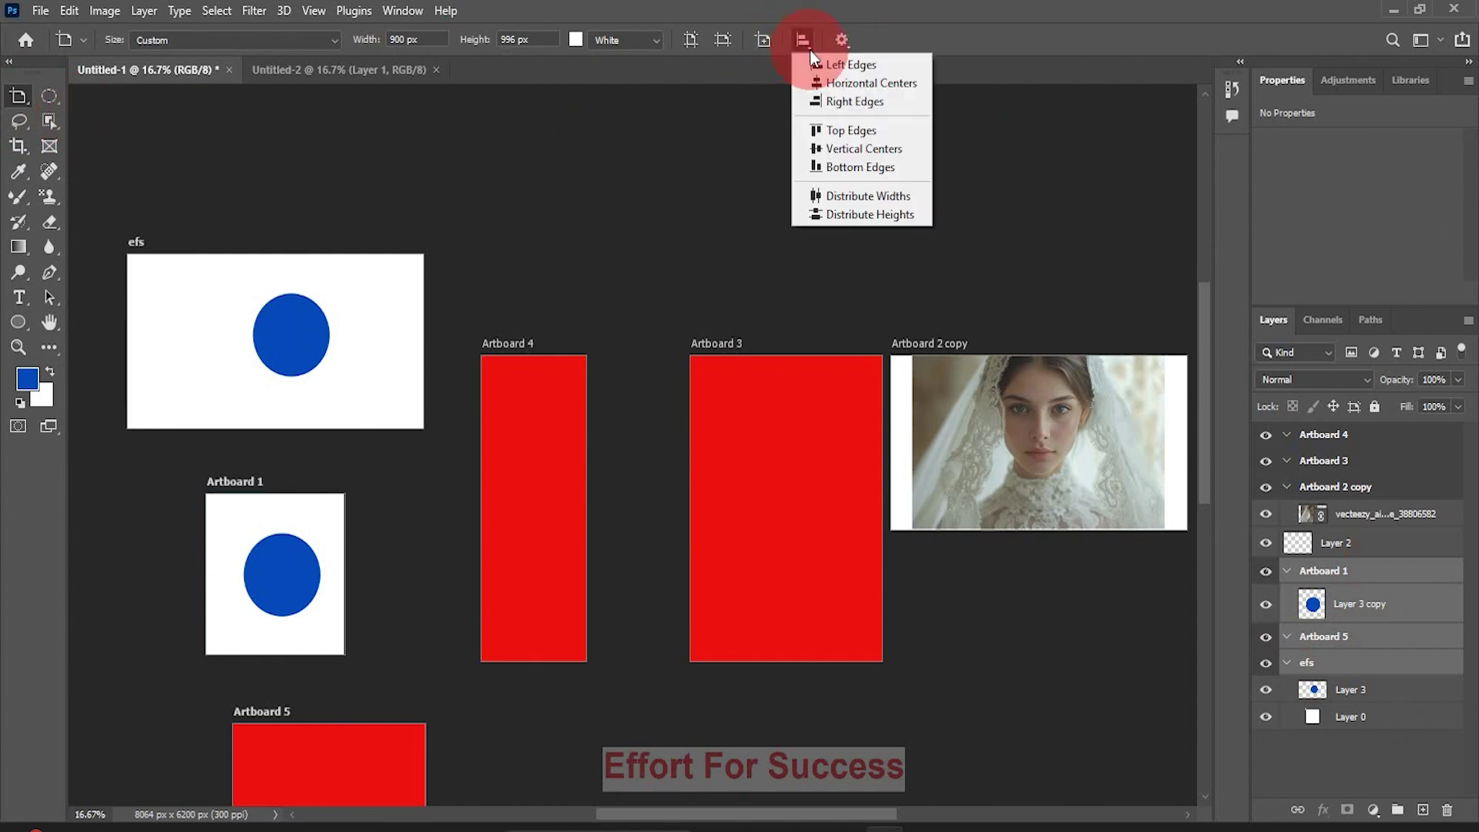
left_click(852, 64)
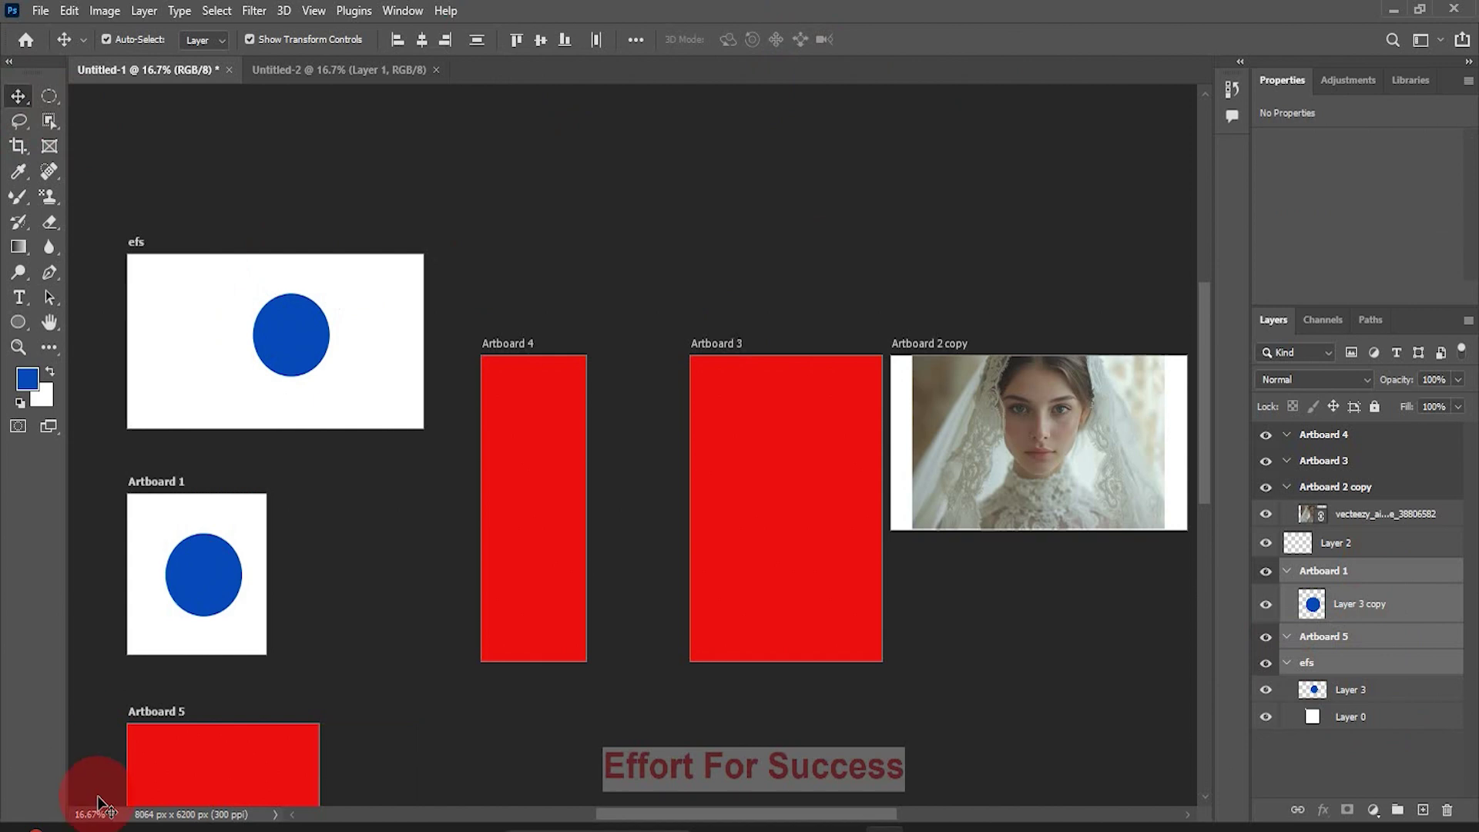
left_click(25, 108)
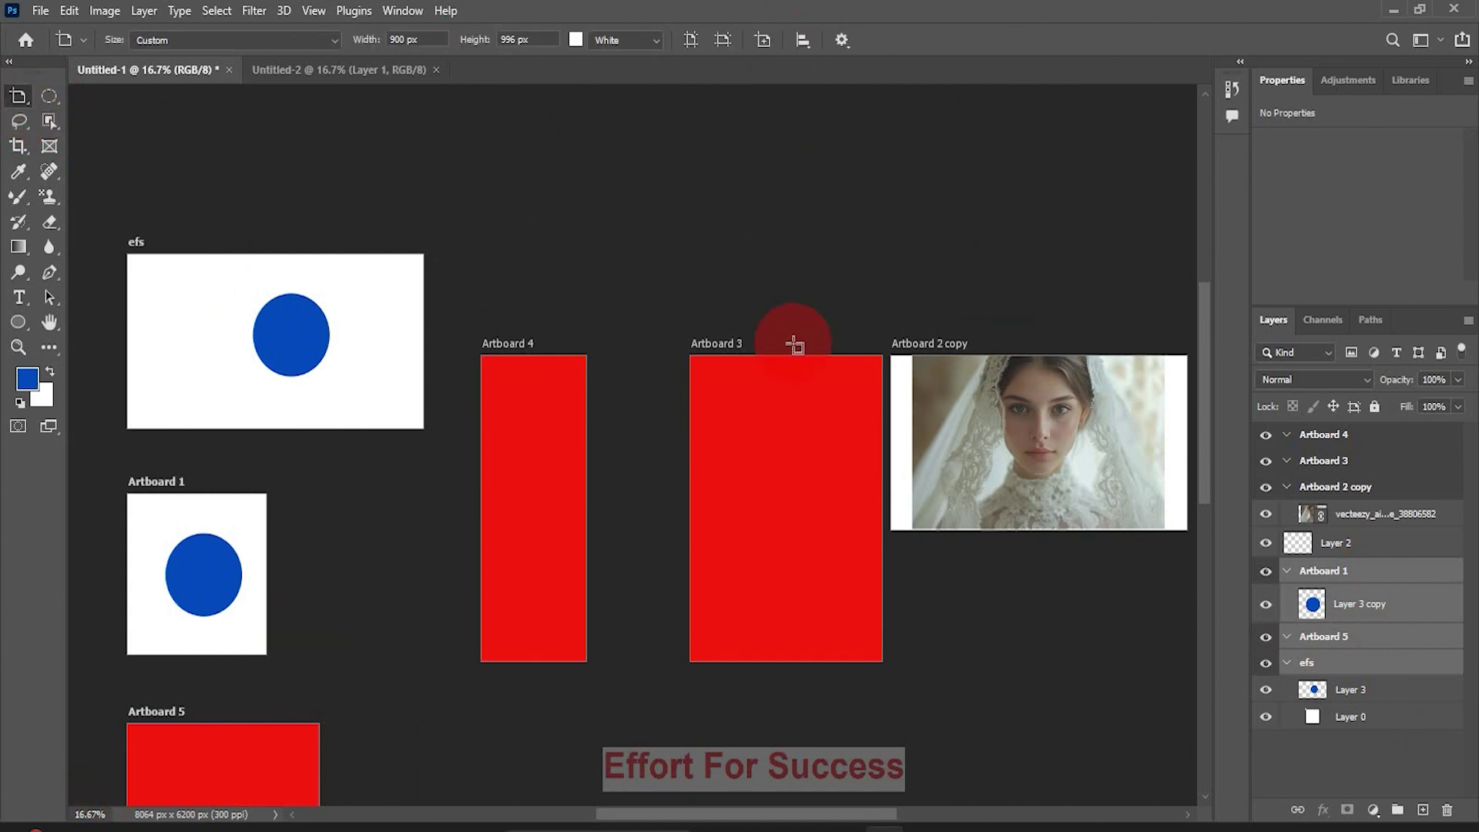
Step: Show the Artboard tool's gear settings with Auto-nest Layers, Auto-size Canvas and Shrinkwrap Canvas on Save
left_click(842, 40)
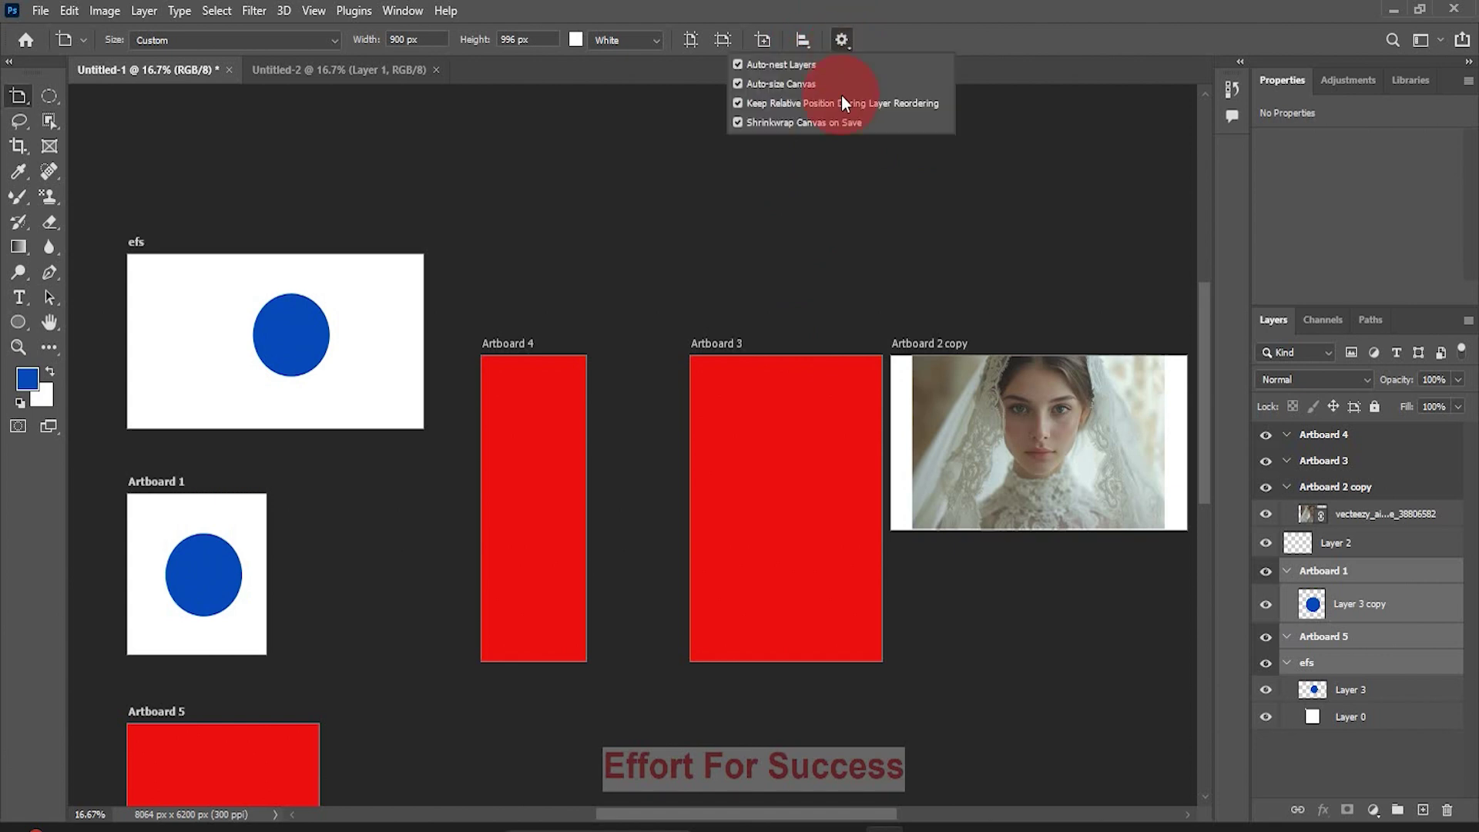